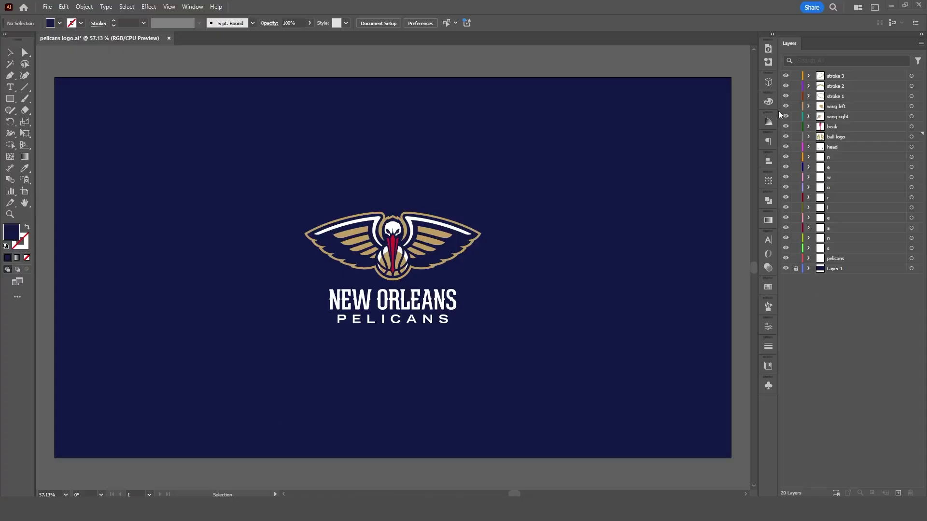
Hide the logo layers one after another, from stroke 3 down to pelicans, to review how the artwork is separated
{"action": "left_click", "coordinate": [786, 76]}
{"action": "left_click", "coordinate": [787, 86]}
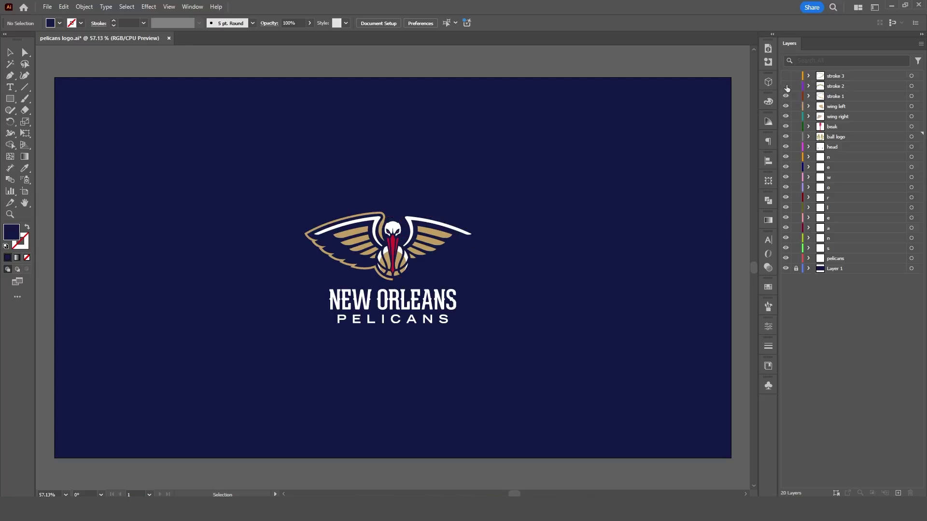
{"action": "left_click", "coordinate": [786, 96]}
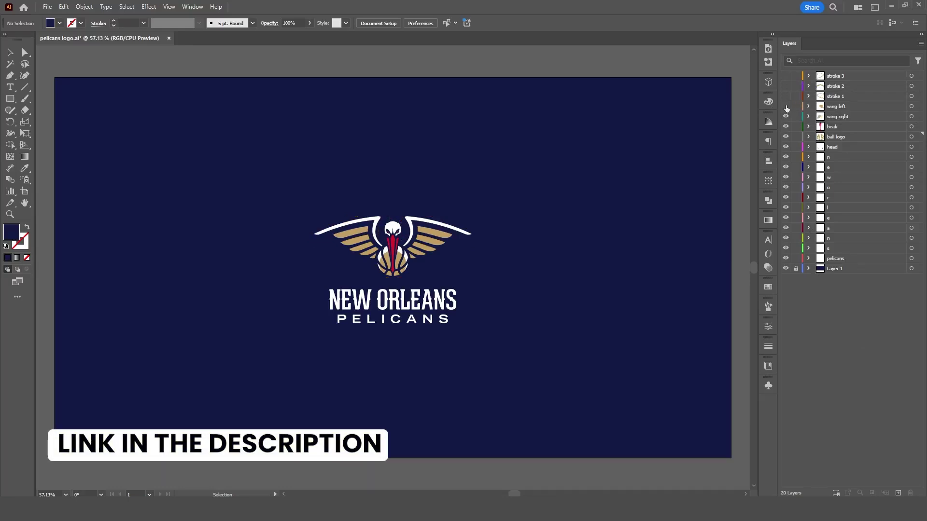
{"action": "left_click", "coordinate": [786, 106]}
{"action": "left_click", "coordinate": [785, 126]}
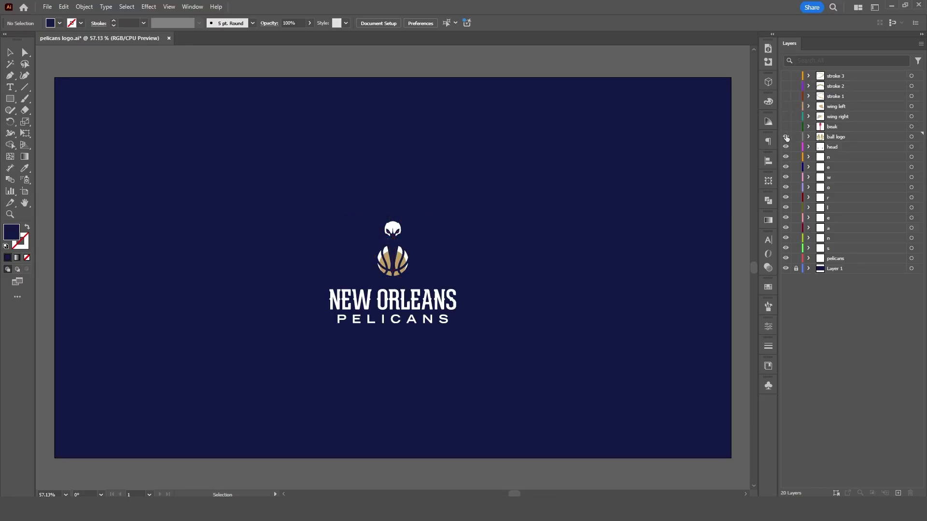
{"action": "left_click", "coordinate": [786, 137]}
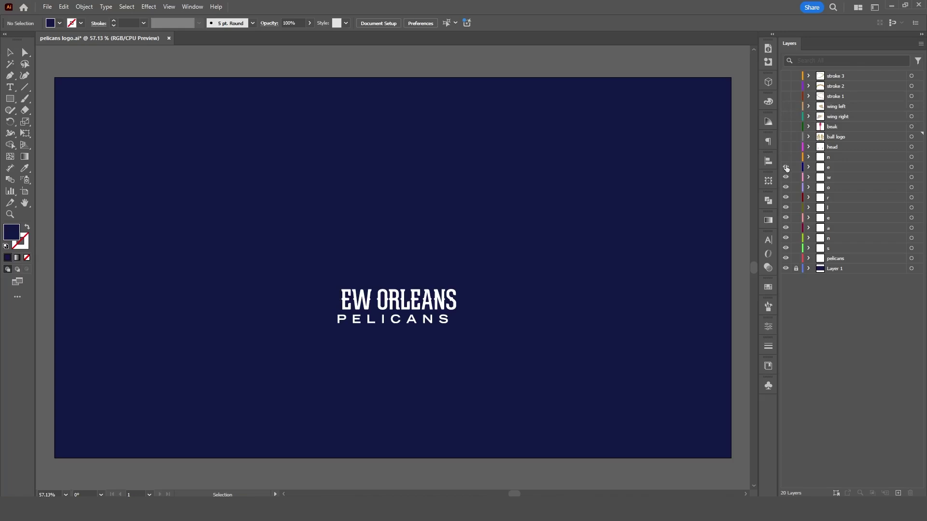
{"action": "left_click", "coordinate": [786, 177]}
{"action": "left_click", "coordinate": [786, 187]}
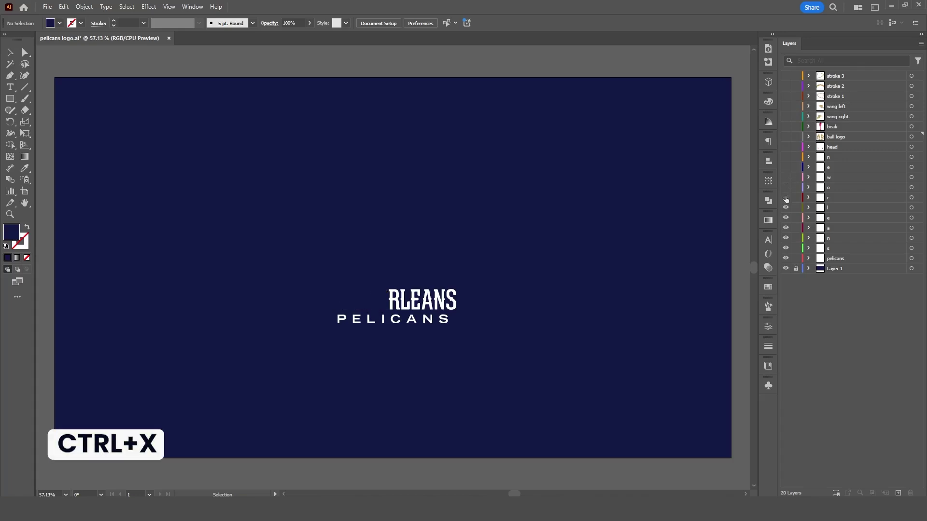
{"action": "left_click", "coordinate": [786, 218]}
{"action": "left_click", "coordinate": [786, 228]}
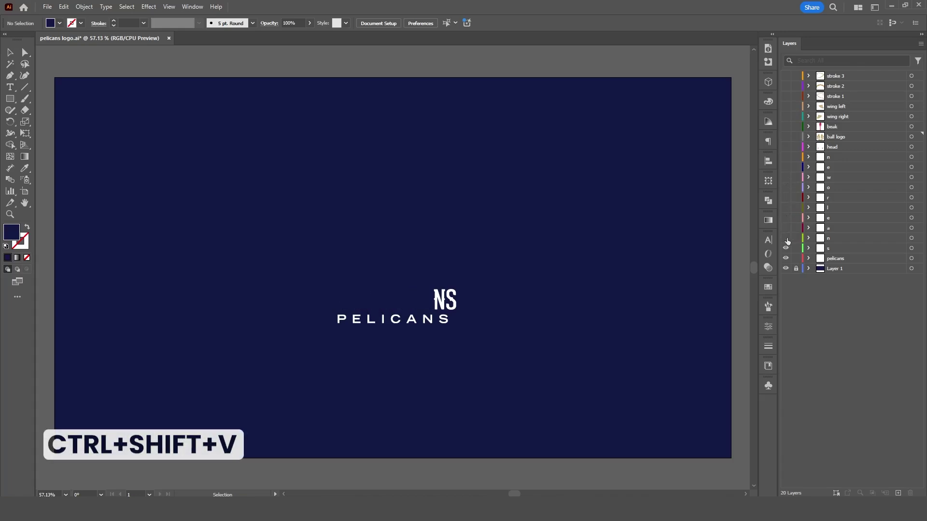
{"action": "left_click", "coordinate": [786, 238]}
{"action": "left_click", "coordinate": [786, 248]}
{"action": "left_click", "coordinate": [786, 258]}
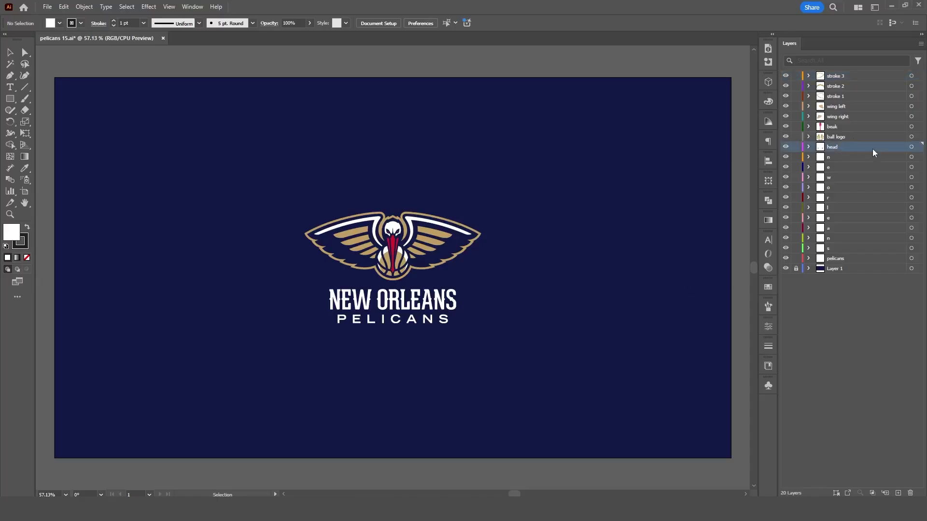
Delete all the logo artwork except the ball by hiding the ball logo layer during the deletion and showing it again
{"action": "left_click", "coordinate": [786, 137]}
{"action": "left_click_drag", "start_coordinate": [566, 370], "coordinate": [309, 220]}
{"action": "key", "text": "Delete"}
{"action": "left_click", "coordinate": [838, 135]}
{"action": "left_click", "coordinate": [785, 136]}
Delete the empty layers so that only ball logo and Layer 1 remain
{"action": "left_click", "coordinate": [845, 146]}
{"action": "left_click", "coordinate": [849, 259], "text": "shift"}
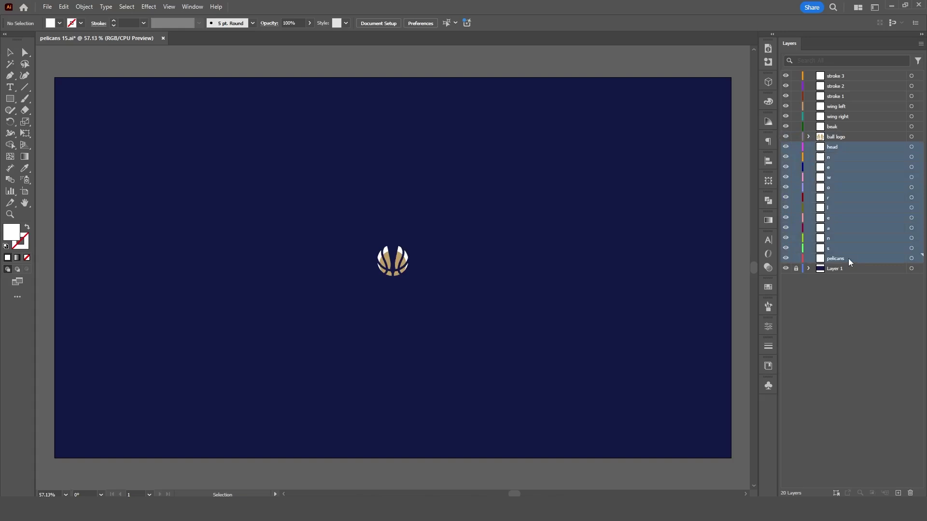
{"action": "left_click", "coordinate": [909, 493]}
{"action": "left_click", "coordinate": [848, 126]}
{"action": "left_click", "coordinate": [848, 78], "text": "shift"}
{"action": "left_click", "coordinate": [909, 493]}
Recolour all the ball shapes with the gold fill sampled from one of its panels
{"action": "scroll", "coordinate": [382, 272], "scroll_direction": "up", "scroll_amount": 4}
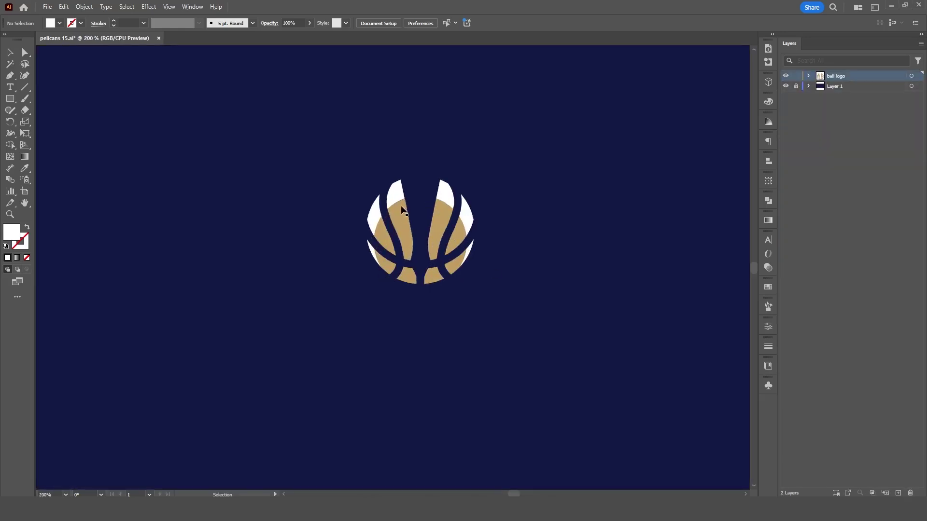
{"action": "left_click", "coordinate": [401, 208]}
{"action": "left_click_drag", "start_coordinate": [561, 317], "coordinate": [335, 152]}
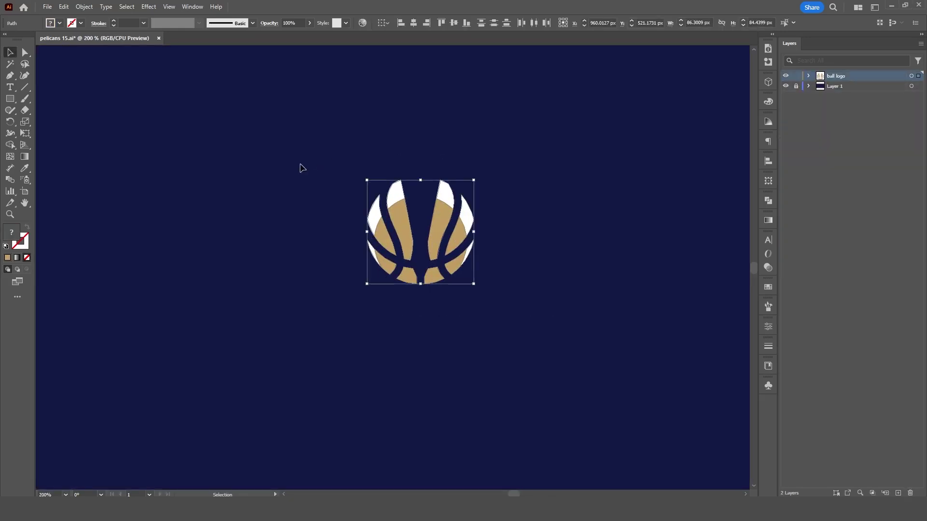
{"action": "key", "text": "i"}
{"action": "left_click", "coordinate": [406, 211]}
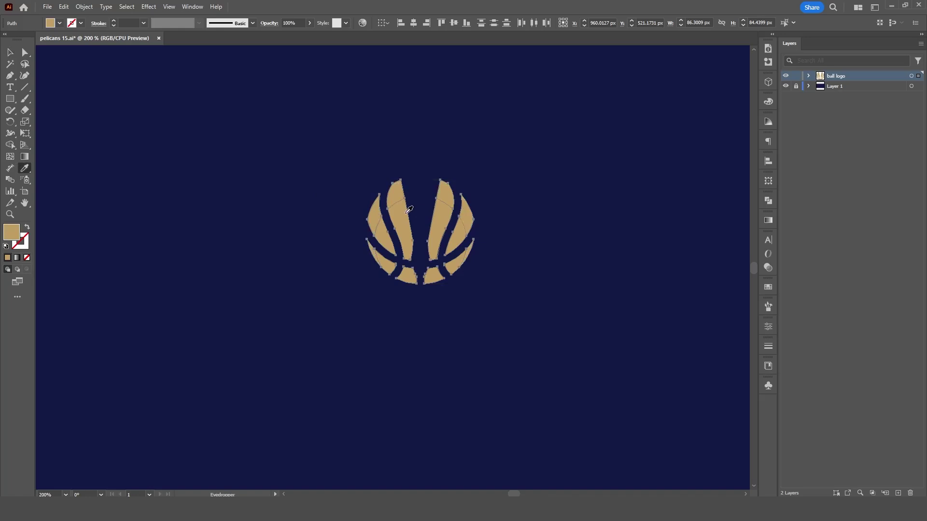
{"action": "key", "text": "v"}
{"action": "left_click", "coordinate": [546, 209]}
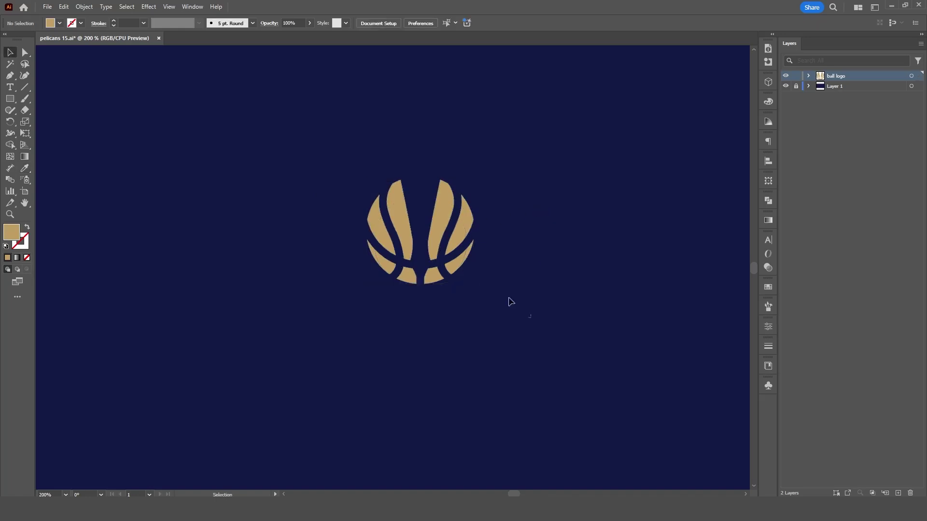
Merge the overlapping ball pieces with the Pathfinder Unite operation
{"action": "left_click_drag", "start_coordinate": [511, 302], "coordinate": [330, 136]}
{"action": "left_click", "coordinate": [768, 200]}
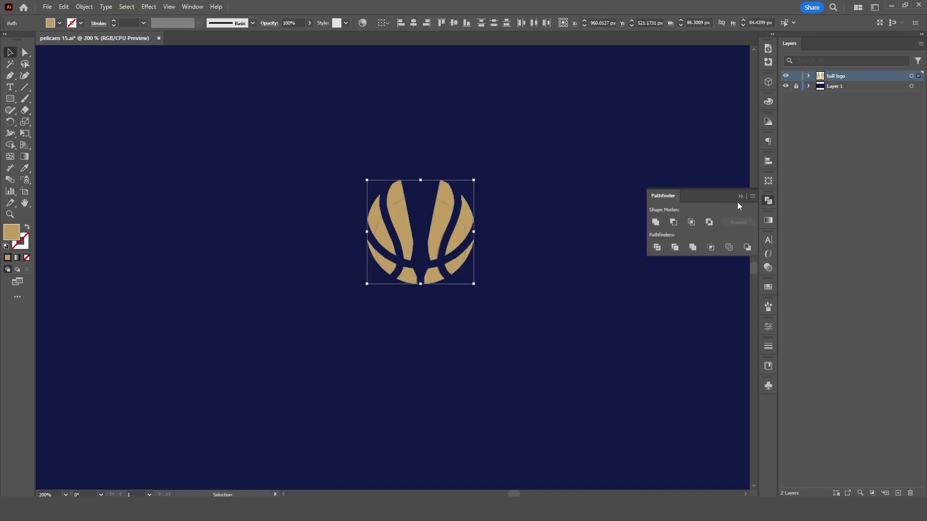
{"action": "left_click", "coordinate": [655, 222]}
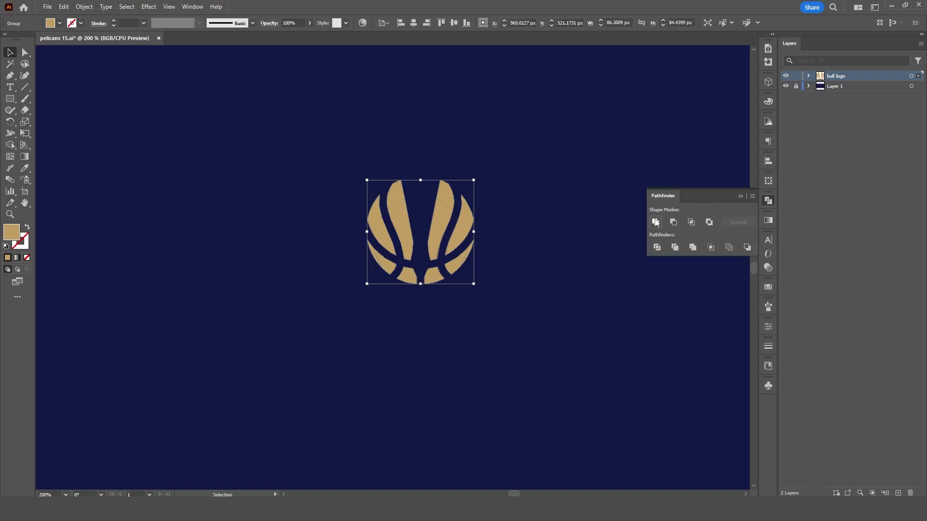
{"action": "left_click", "coordinate": [741, 197]}
{"action": "left_click_drag", "start_coordinate": [537, 301], "coordinate": [340, 169]}
Remove the extra anchor points along the inner edge of the ball's left centre panel with the Pen tool
{"action": "key", "text": "a"}
{"action": "scroll", "coordinate": [428, 194], "scroll_direction": "up", "scroll_amount": 1}
{"action": "left_click", "coordinate": [392, 212]}
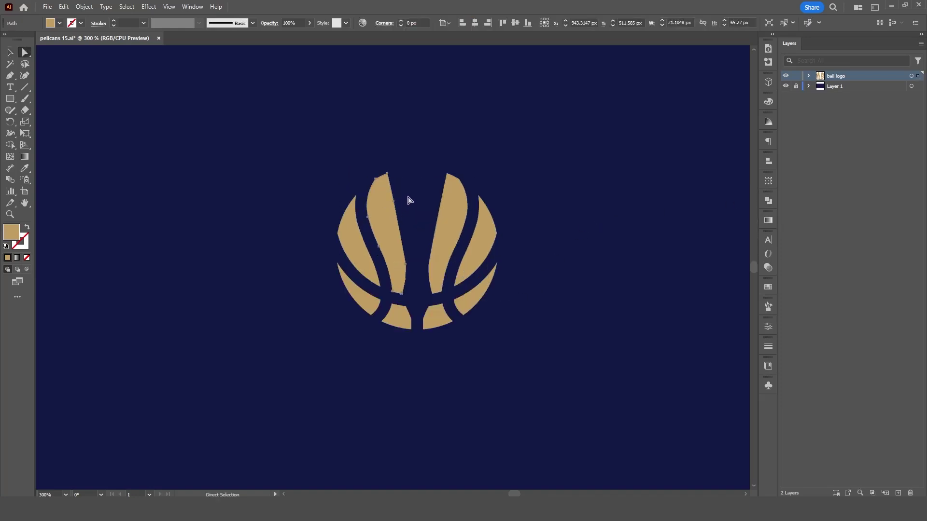
{"action": "left_click_drag", "start_coordinate": [409, 200], "coordinate": [408, 203]}
{"action": "key", "text": "ctrl+z"}
{"action": "left_click", "coordinate": [411, 198]}
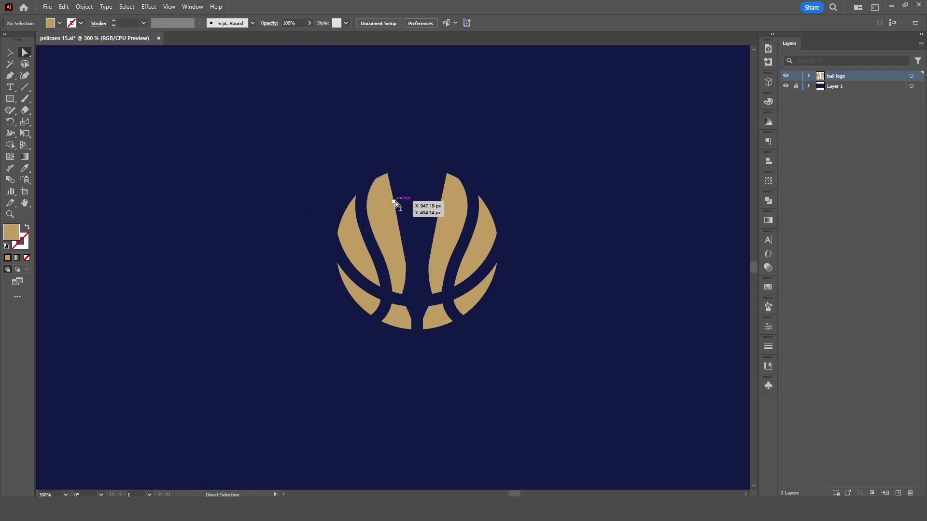
{"action": "left_click", "coordinate": [395, 202]}
{"action": "key", "text": "p"}
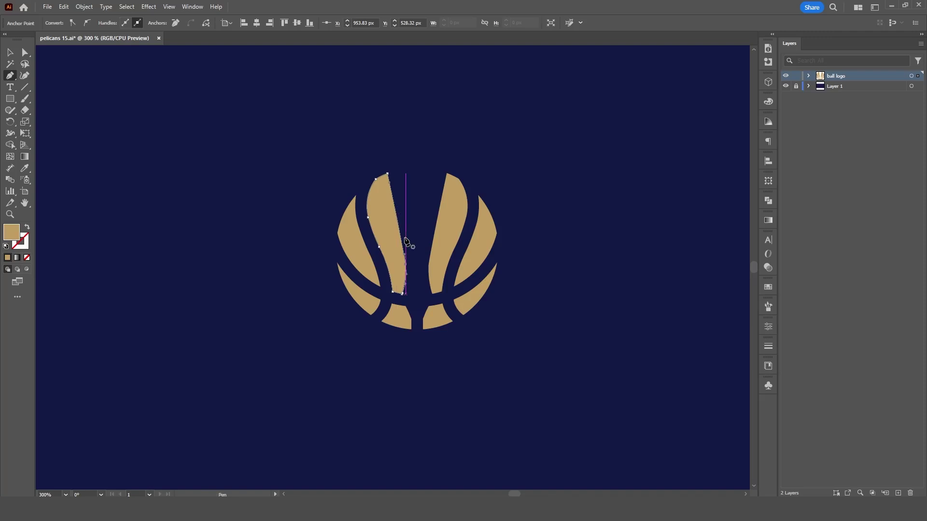
{"action": "left_click", "coordinate": [406, 265]}
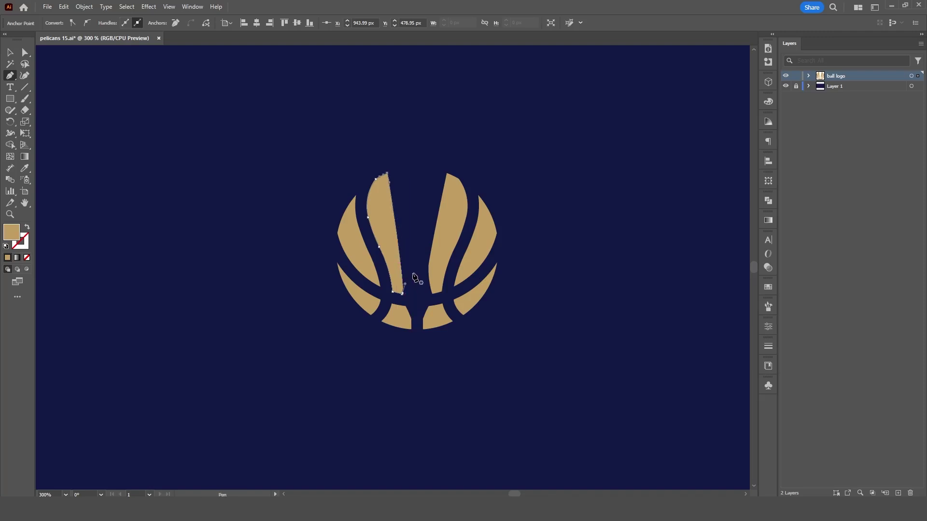
Curve the inner edge of the left centre panel outward by extending the direction handle of its lower anchor
{"action": "left_click_drag", "start_coordinate": [405, 283], "coordinate": [424, 262]}
{"action": "key", "text": "ctrl+z"}
{"action": "key", "text": "v"}
{"action": "left_click", "coordinate": [406, 291]}
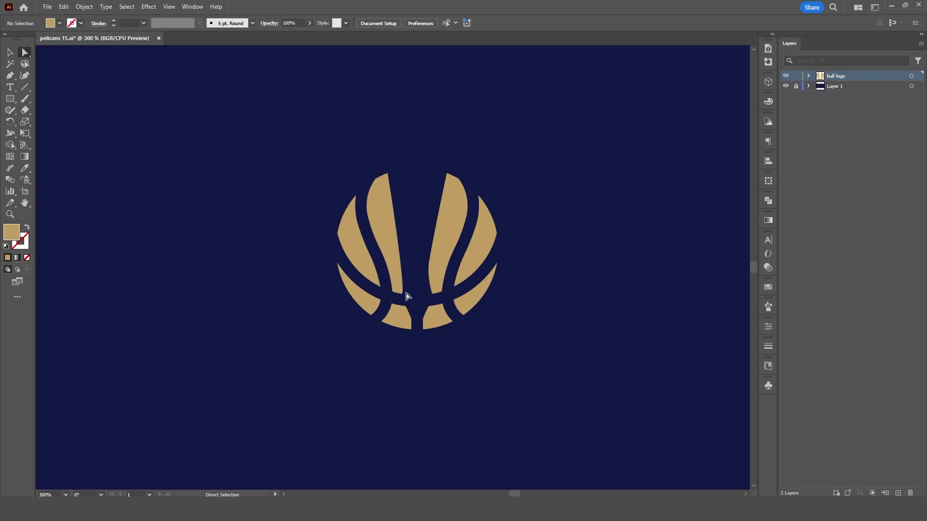
{"action": "left_click", "coordinate": [406, 287]}
{"action": "left_click_drag", "start_coordinate": [406, 286], "coordinate": [422, 229]}
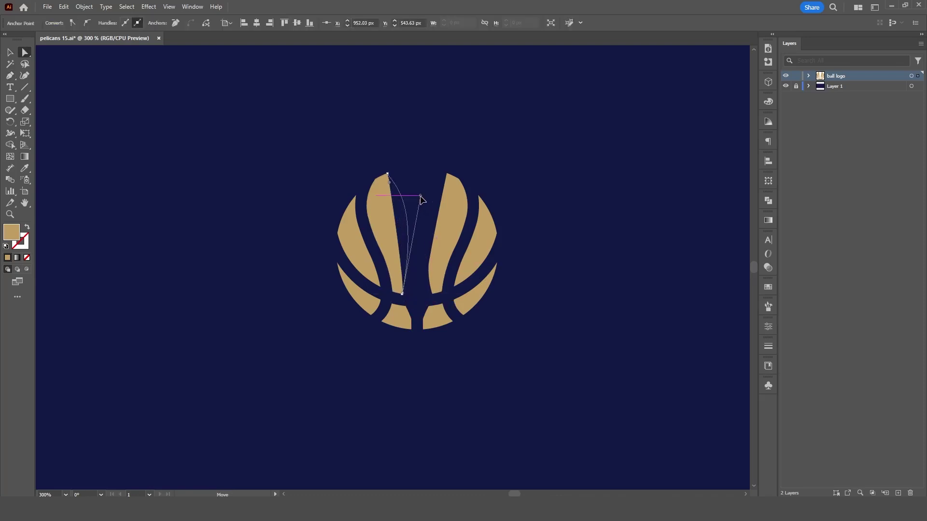
{"action": "left_click_drag", "start_coordinate": [423, 194], "coordinate": [418, 186]}
{"action": "left_click", "coordinate": [437, 159]}
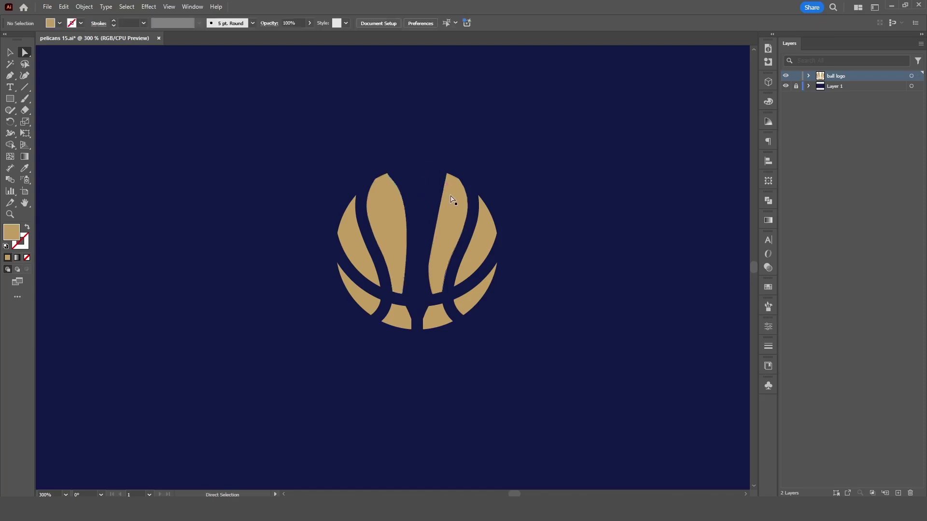
Remove the extra anchors from the right centre panel's inner edge and curve it to mirror the left panel
{"action": "left_click", "coordinate": [451, 196]}
{"action": "key", "text": "p"}
{"action": "left_click", "coordinate": [428, 266]}
{"action": "key", "text": "a"}
{"action": "left_click_drag", "start_coordinate": [428, 285], "coordinate": [417, 246]}
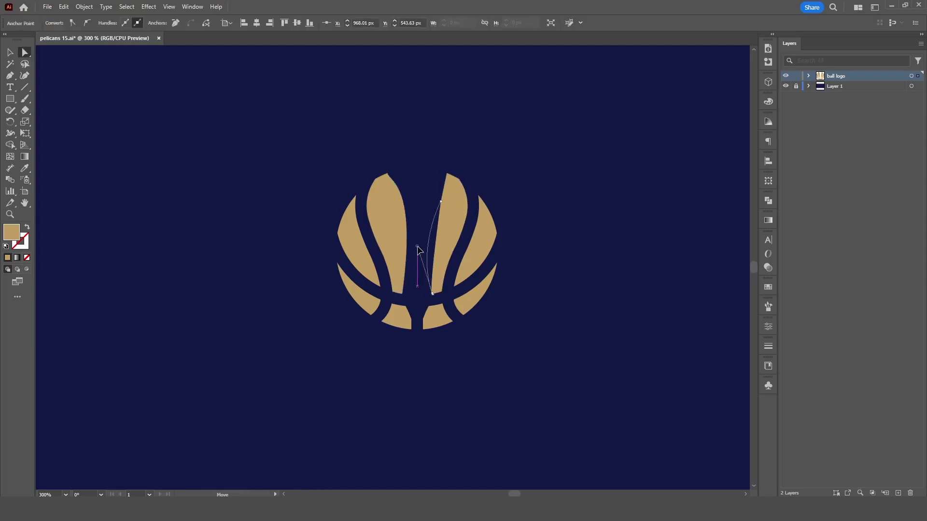
{"action": "key", "text": "ctrl+z"}
{"action": "key", "text": "p"}
{"action": "left_click", "coordinate": [440, 201]}
{"action": "key", "text": "a"}
{"action": "left_click_drag", "start_coordinate": [430, 286], "coordinate": [418, 193]}
{"action": "left_click", "coordinate": [468, 140]}
Draw a gold-outlined guide circle about 86 px wide around the ball and enlarge it to meet the left centre panel's upper corner
{"action": "scroll", "coordinate": [462, 243], "scroll_direction": "down", "scroll_amount": 1}
{"action": "key", "text": "l"}
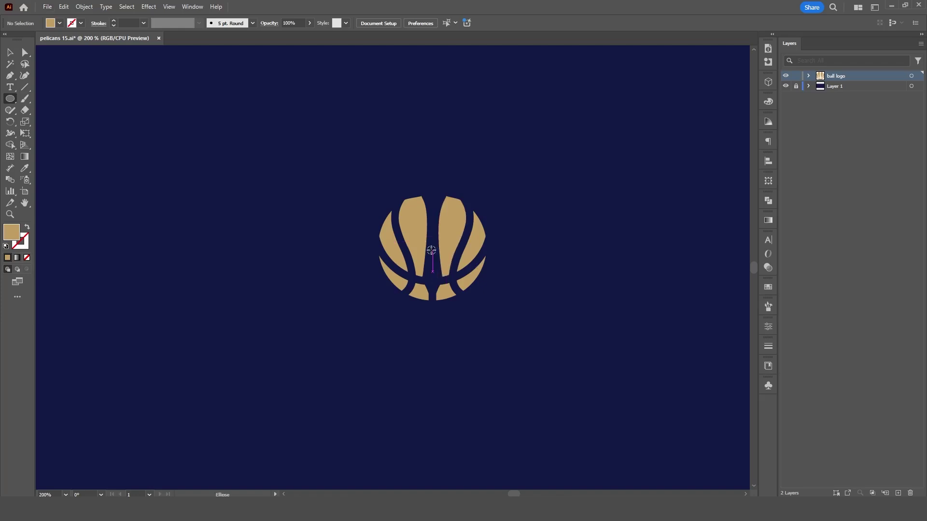
{"action": "left_click_drag", "start_coordinate": [431, 250], "coordinate": [489, 303]}
{"action": "key", "text": "shift+x"}
{"action": "key", "text": "v"}
{"action": "scroll", "coordinate": [444, 292], "scroll_direction": "up", "scroll_amount": 1}
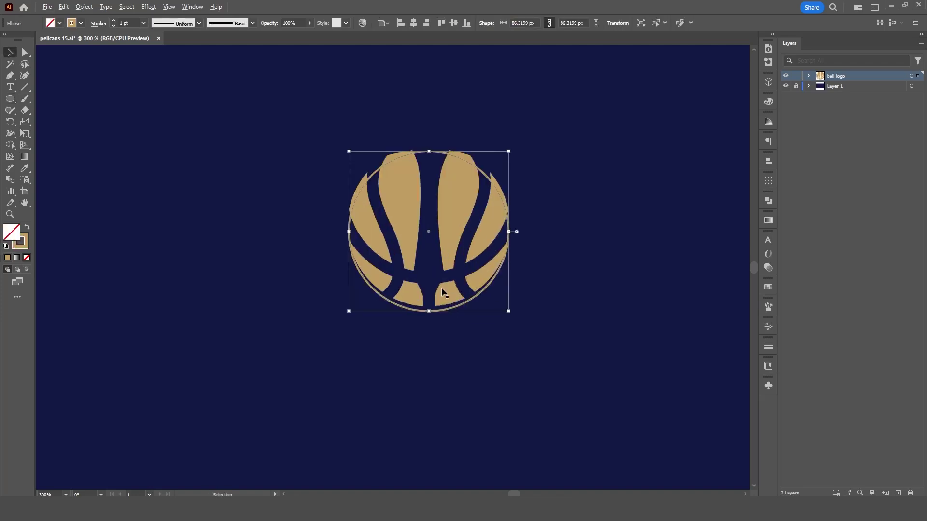
{"action": "scroll", "coordinate": [451, 143], "scroll_direction": "up", "scroll_amount": 1}
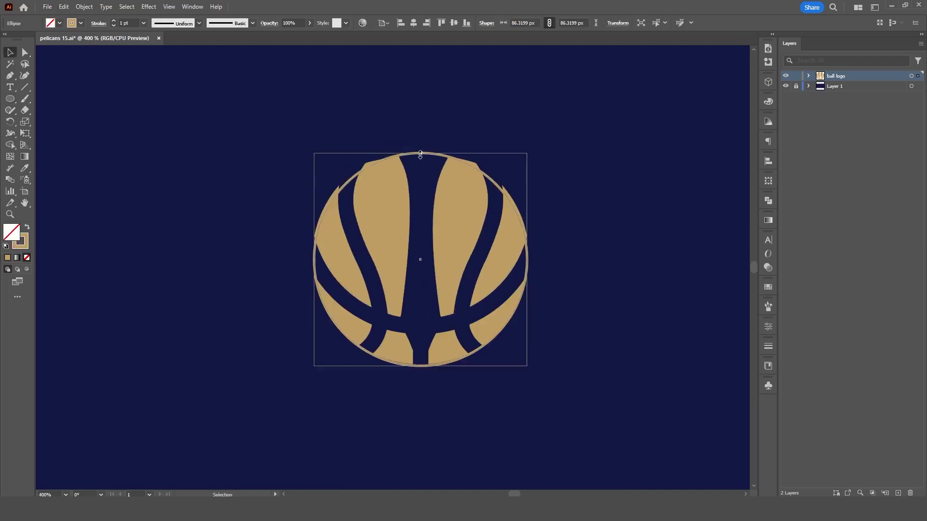
{"action": "left_click_drag", "start_coordinate": [420, 154], "coordinate": [400, 151]}
Move the upper inner corner of the right centre panel onto the guide circle, and delete the circle
{"action": "left_click", "coordinate": [424, 124]}
{"action": "key", "text": "a"}
{"action": "left_click_drag", "start_coordinate": [447, 158], "coordinate": [446, 155]}
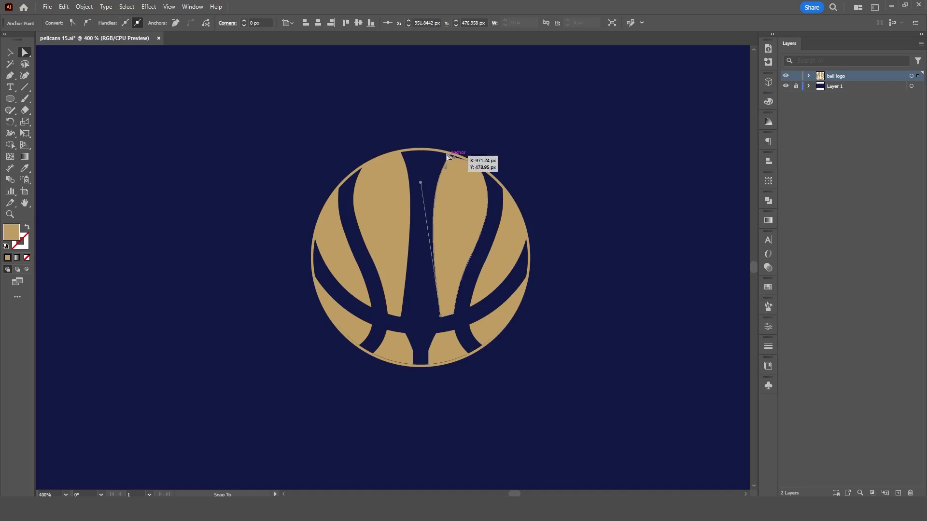
{"action": "key", "text": "v"}
{"action": "left_click", "coordinate": [429, 151]}
{"action": "key", "text": "Delete"}
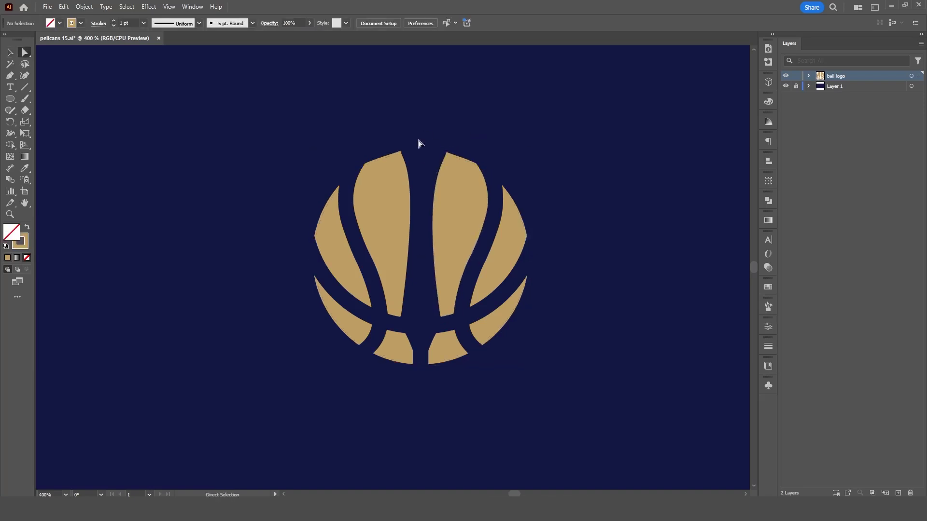
Round the top edges of both centre panels by adjusting the direction handles of their outer upper anchors
{"action": "left_click", "coordinate": [371, 166]}
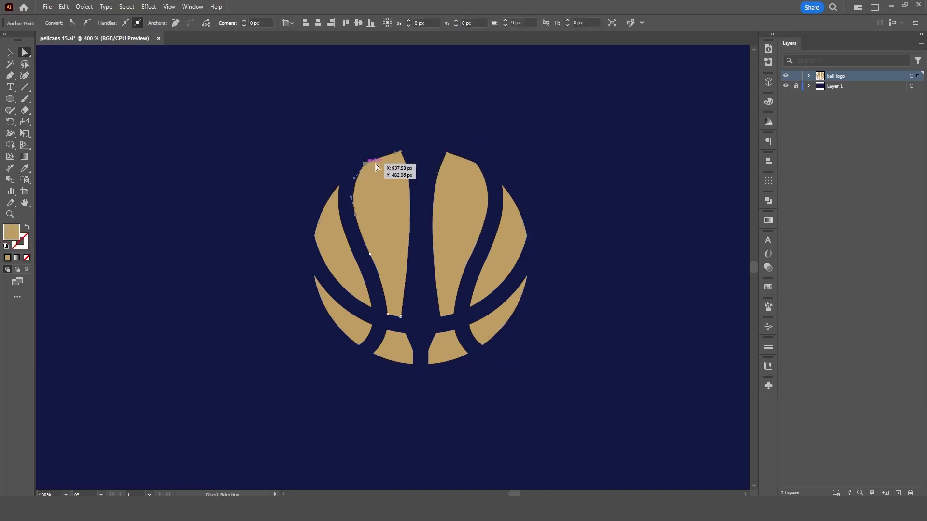
{"action": "scroll", "coordinate": [378, 160], "scroll_direction": "up", "scroll_amount": 2}
{"action": "left_click_drag", "start_coordinate": [372, 163], "coordinate": [377, 155]}
{"action": "left_click", "coordinate": [594, 169]}
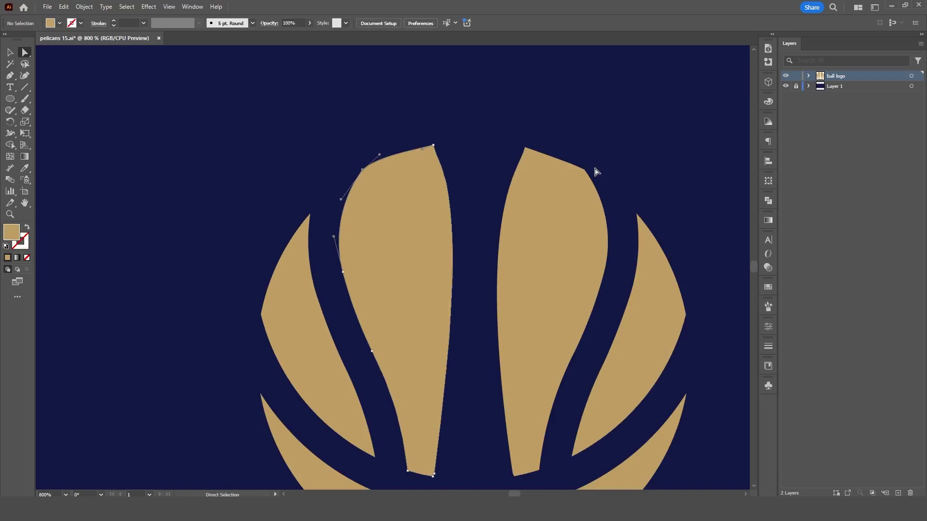
{"action": "left_click", "coordinate": [585, 170]}
{"action": "left_click_drag", "start_coordinate": [573, 165], "coordinate": [571, 155]}
{"action": "left_click", "coordinate": [474, 155]}
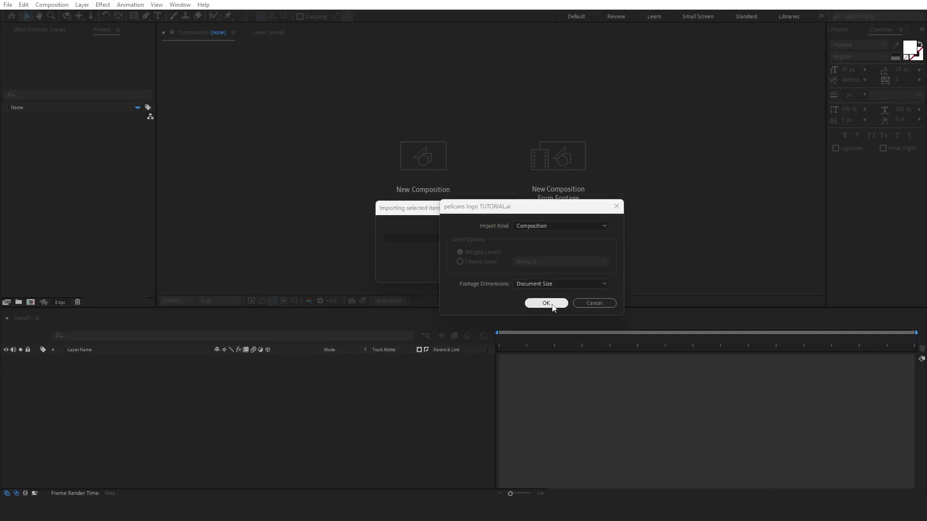
In After Effects, import pelicans logo TUTORIAL.ai as a composition at document size, open it and enlarge the timeline area
{"action": "left_click", "coordinate": [546, 303]}
{"action": "double_click", "coordinate": [63, 126]}
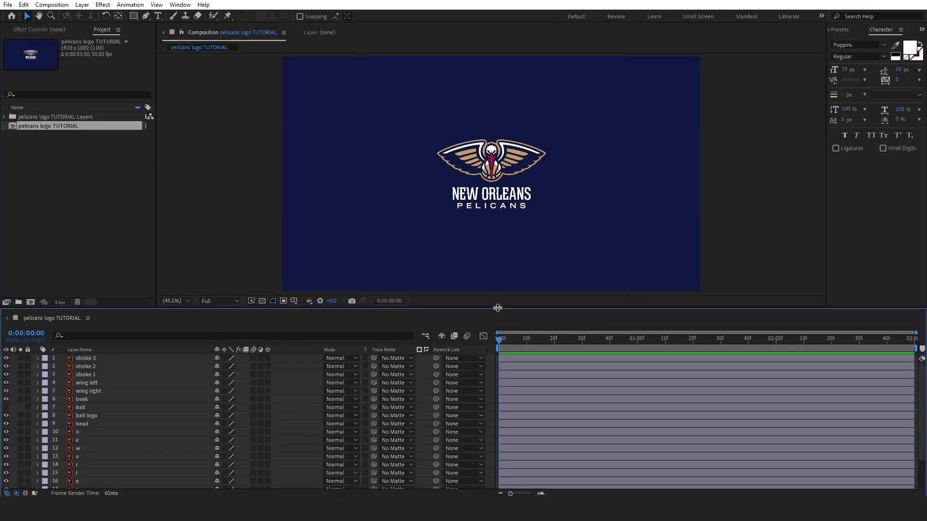
{"action": "left_click_drag", "start_coordinate": [497, 307], "coordinate": [498, 249]}
Create shape layers from all the vector layers in the pelicans logo TUTORIAL composition
{"action": "key", "text": "ctrl+a"}
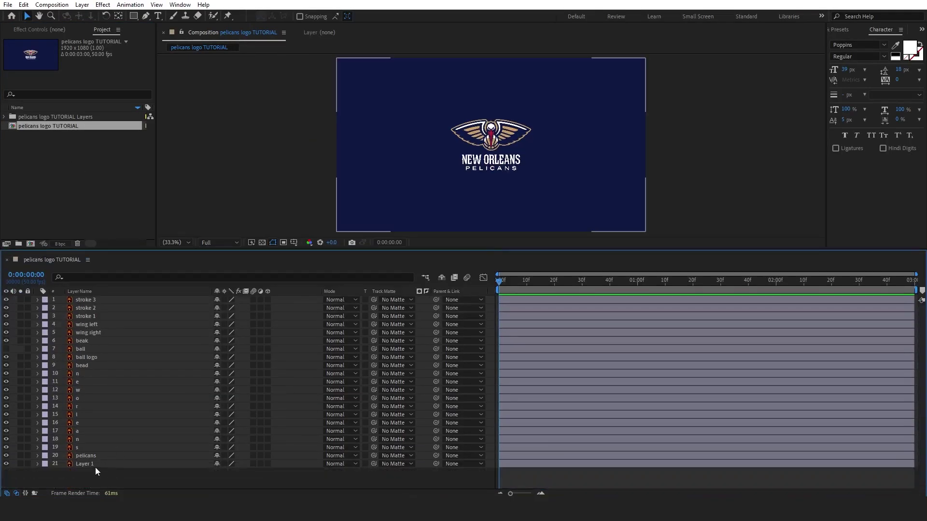
{"action": "right_click", "coordinate": [97, 464]}
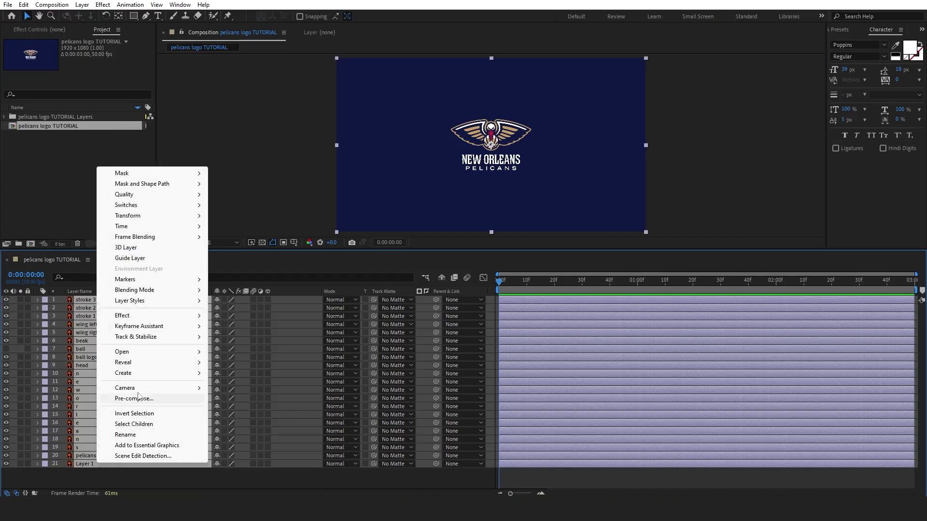
{"action": "left_click", "coordinate": [260, 406]}
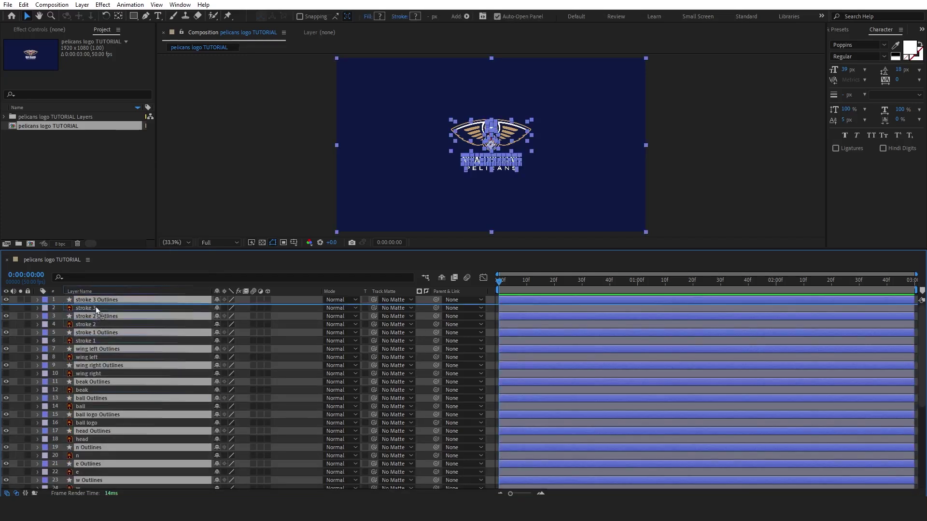
Group the outline layers above the original Illustrator layers, delete all of the originals, and lock the Layer 1 Outlines background
{"action": "left_click", "coordinate": [91, 472]}
{"action": "scroll", "coordinate": [93, 481], "scroll_direction": "down", "scroll_amount": 5}
{"action": "left_click", "coordinate": [93, 484], "text": "shift"}
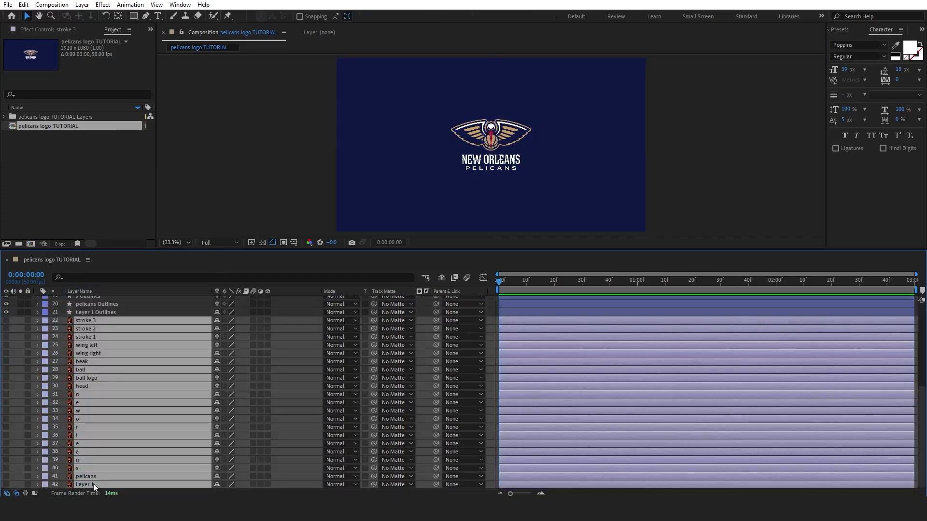
{"action": "key", "text": "Delete"}
{"action": "left_click", "coordinate": [27, 464]}
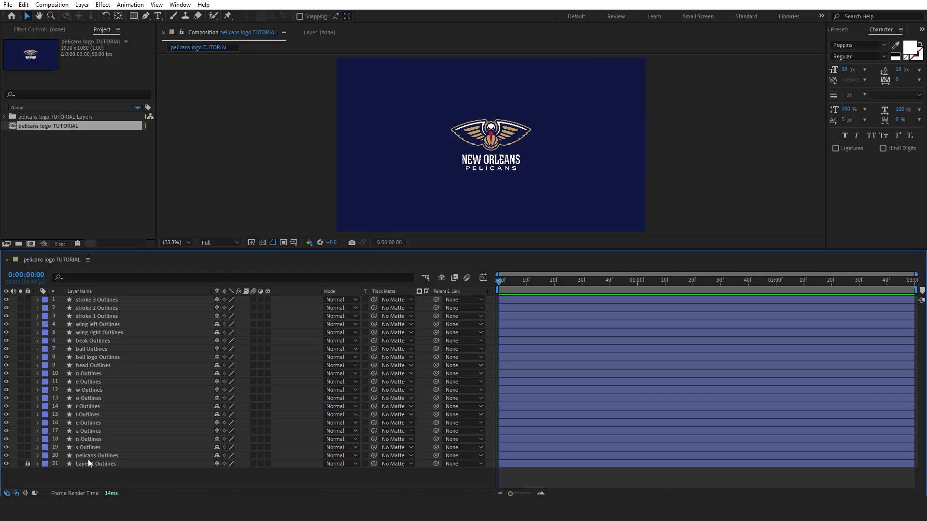
Set the label colour of the ten NEW ORLEANS letter layers and pelicans Outlines to Yellow
{"action": "left_click", "coordinate": [90, 456]}
{"action": "left_click", "coordinate": [88, 373], "text": "shift"}
{"action": "left_click", "coordinate": [45, 378]}
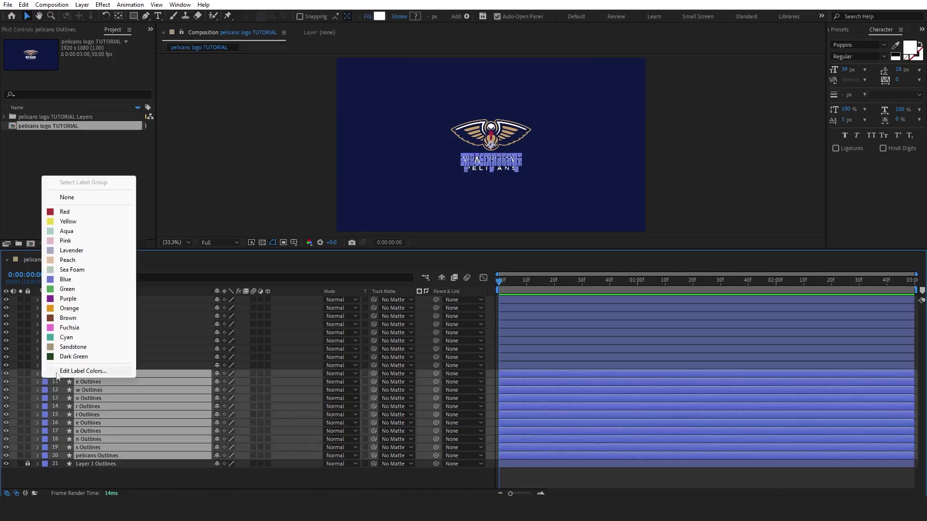
{"action": "left_click", "coordinate": [72, 224]}
Mark the nine emblem layers from stroke 3 Outlines to head Outlines as shy, turn off their visibility, and hide shy layers
{"action": "left_click", "coordinate": [97, 367]}
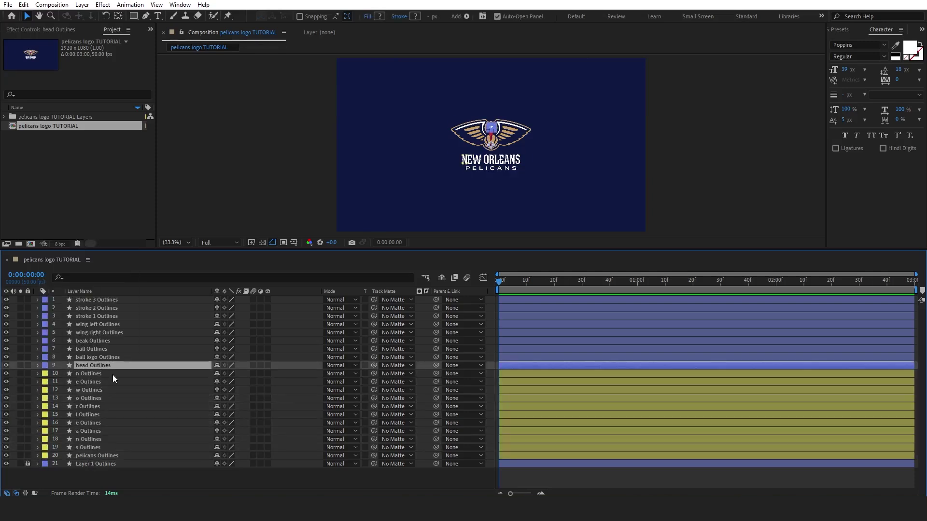
{"action": "left_click", "coordinate": [103, 301], "text": "shift"}
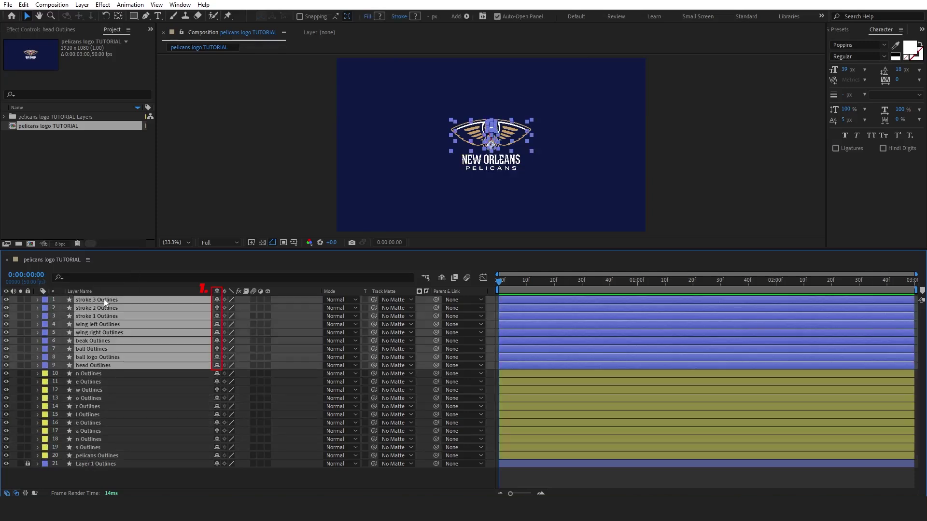
{"action": "left_click", "coordinate": [217, 300]}
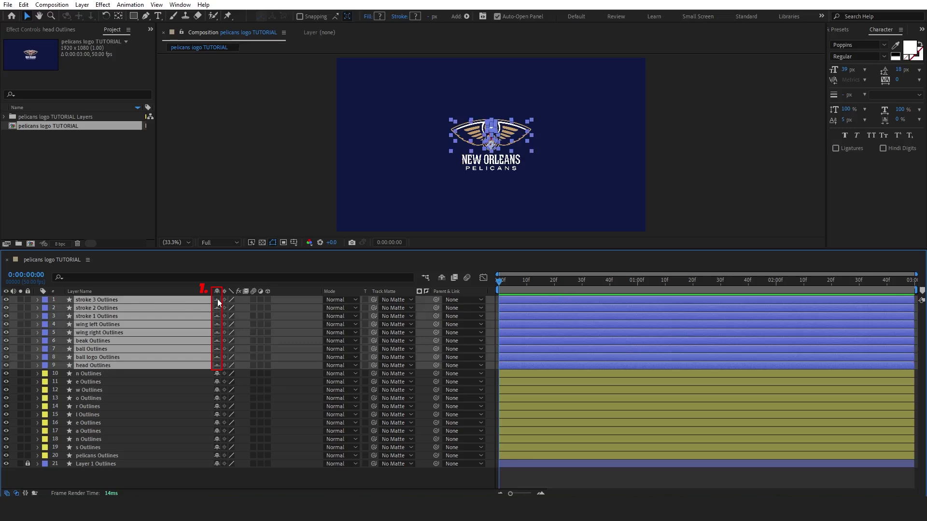
{"action": "left_click", "coordinate": [440, 278]}
{"action": "left_click", "coordinate": [374, 475]}
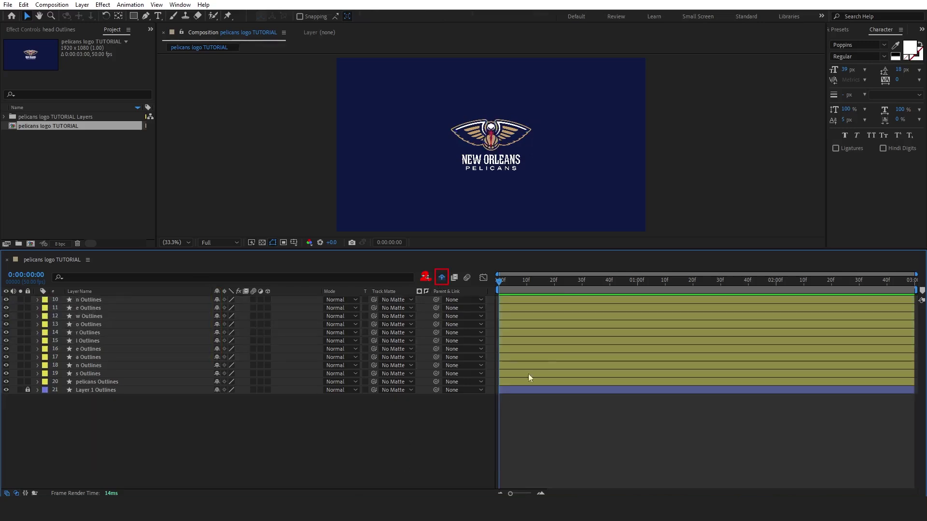
{"action": "left_click", "coordinate": [441, 278]}
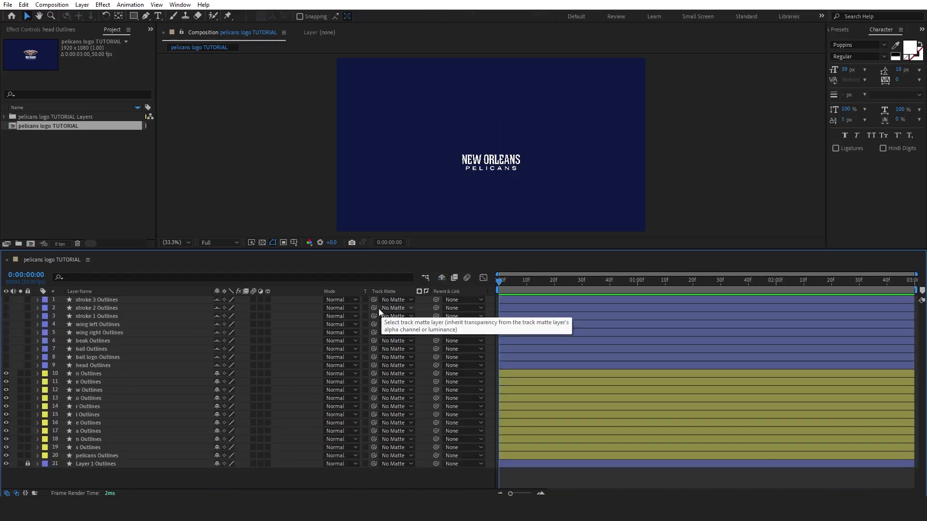
{"action": "left_click", "coordinate": [441, 278]}
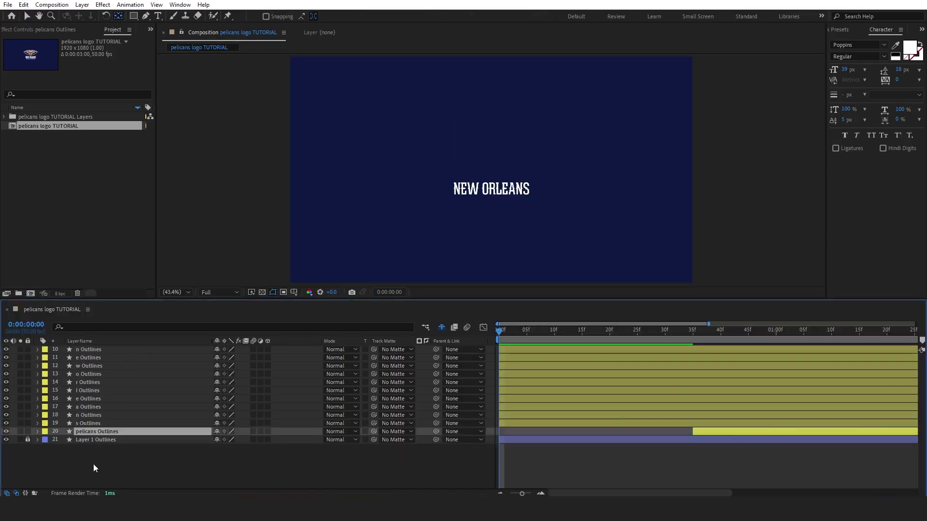
Keyframe the Scale of all ten NEW ORLEANS letter layers at 50% on frame 0 and 100% on frame 10
{"action": "left_click", "coordinate": [89, 349]}
{"action": "left_click", "coordinate": [87, 423], "text": "shift"}
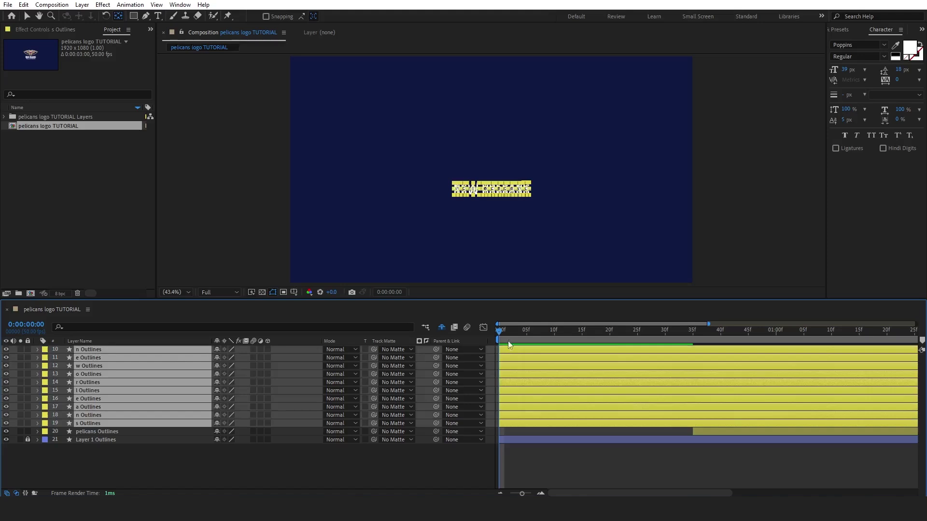
{"action": "key", "text": "s"}
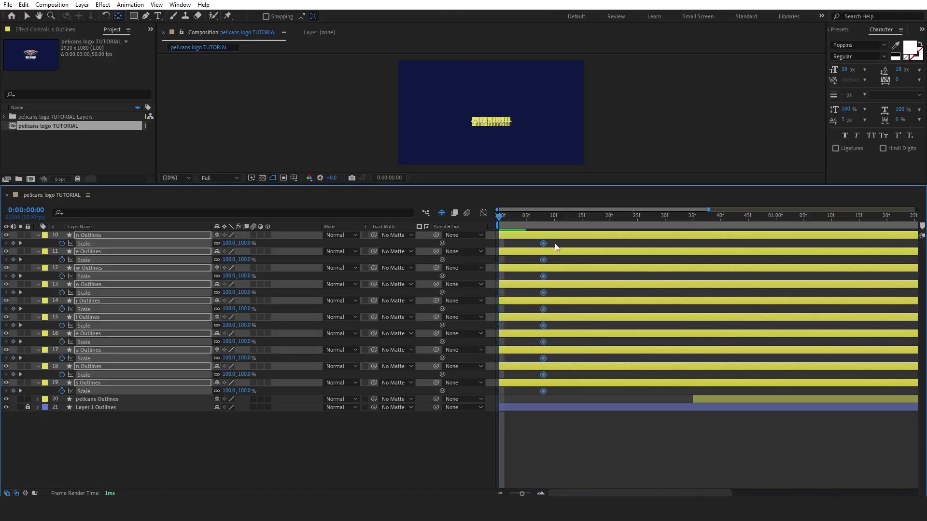
{"action": "left_click_drag", "start_coordinate": [556, 248], "coordinate": [555, 246]}
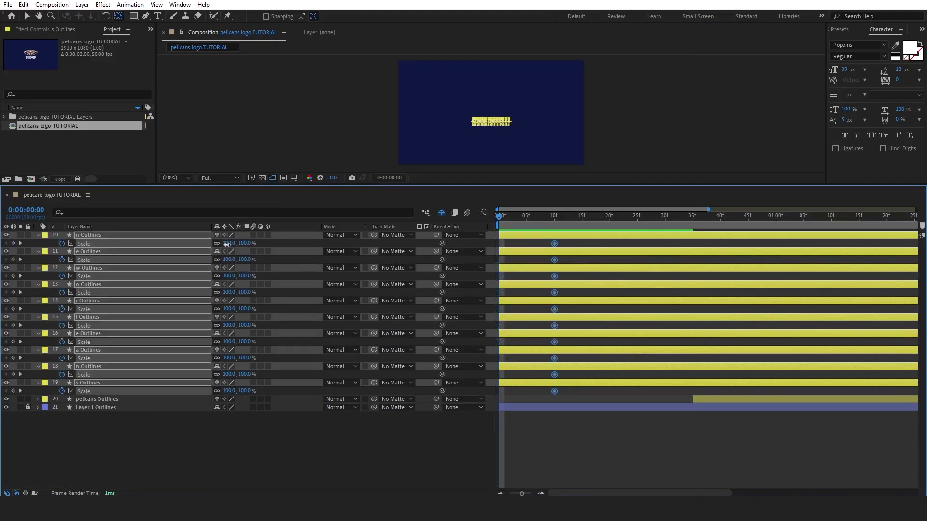
{"action": "left_click", "coordinate": [226, 244]}
{"action": "type", "text": "50"}
{"action": "key", "text": "Return"}
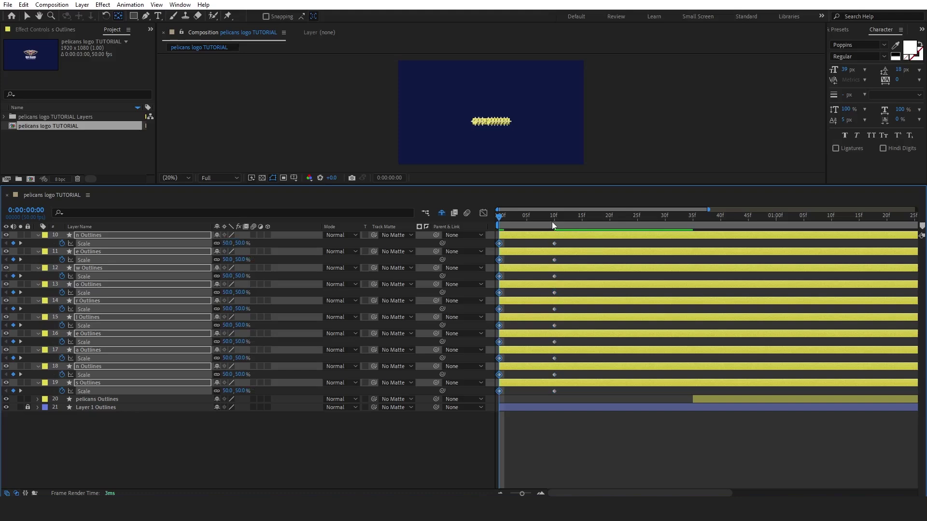
Add a 110% Scale keyframe at frame 5 to all ten letter layers
{"action": "left_click", "coordinate": [526, 220]}
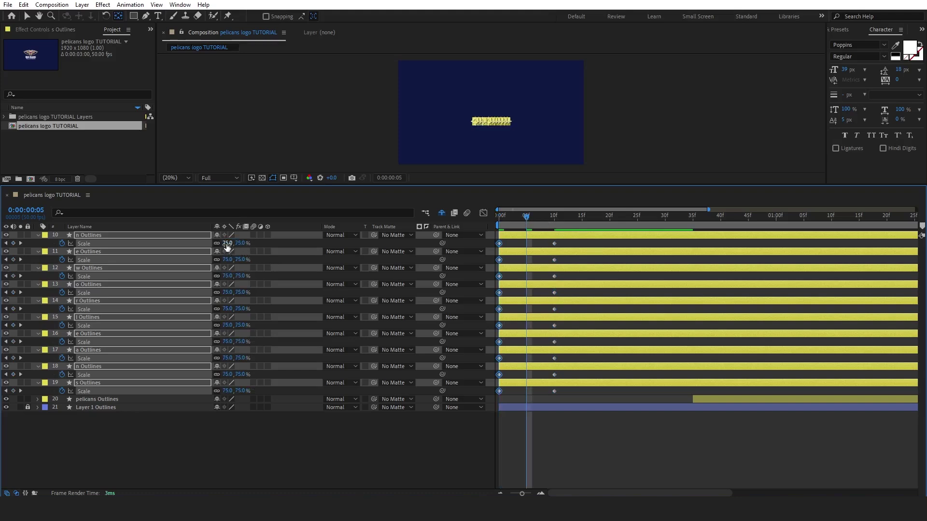
{"action": "left_click", "coordinate": [227, 244]}
{"action": "type", "text": "110"}
{"action": "key", "text": "Return"}
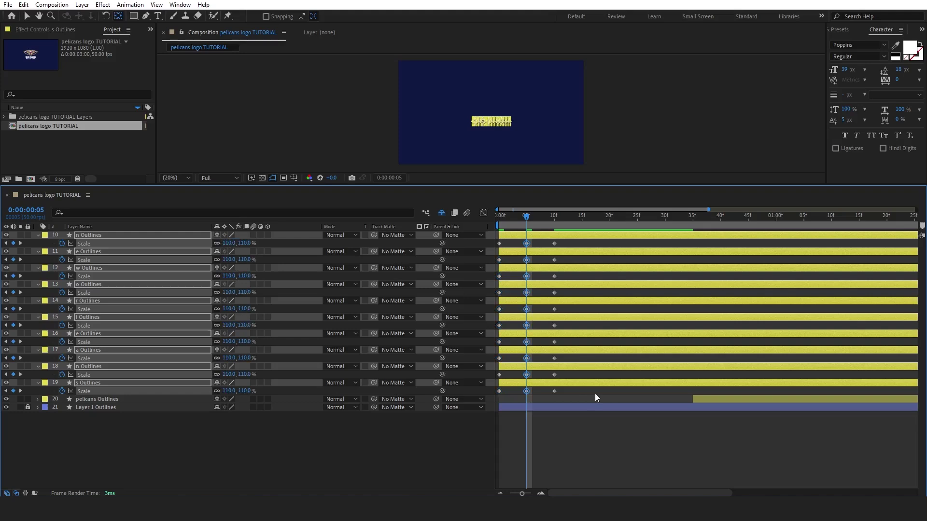
Ease all letter Scale keyframes and shape the speed graph so the growth starts abruptly and slows gradually into frame 5
{"action": "left_click_drag", "start_coordinate": [595, 398], "coordinate": [499, 246]}
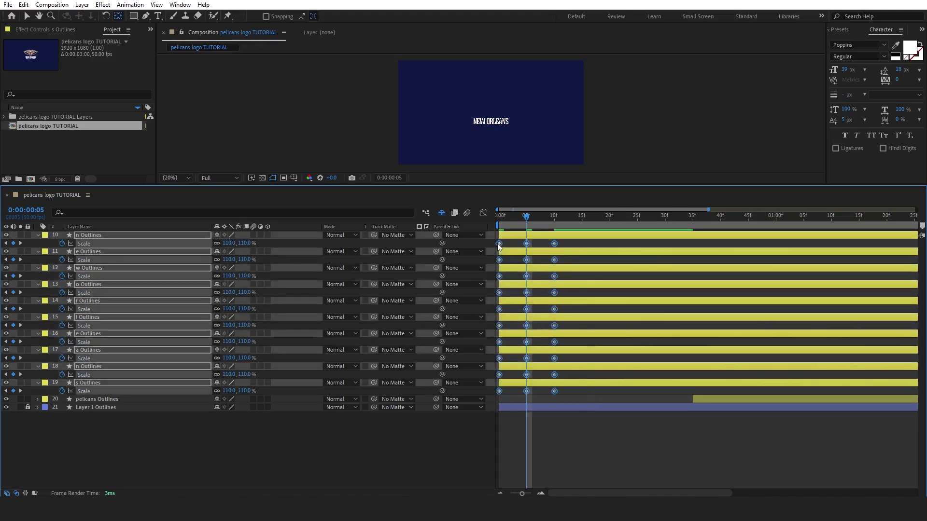
{"action": "left_click", "coordinate": [483, 213]}
{"action": "scroll", "coordinate": [512, 439], "scroll_direction": "up", "scroll_amount": 2}
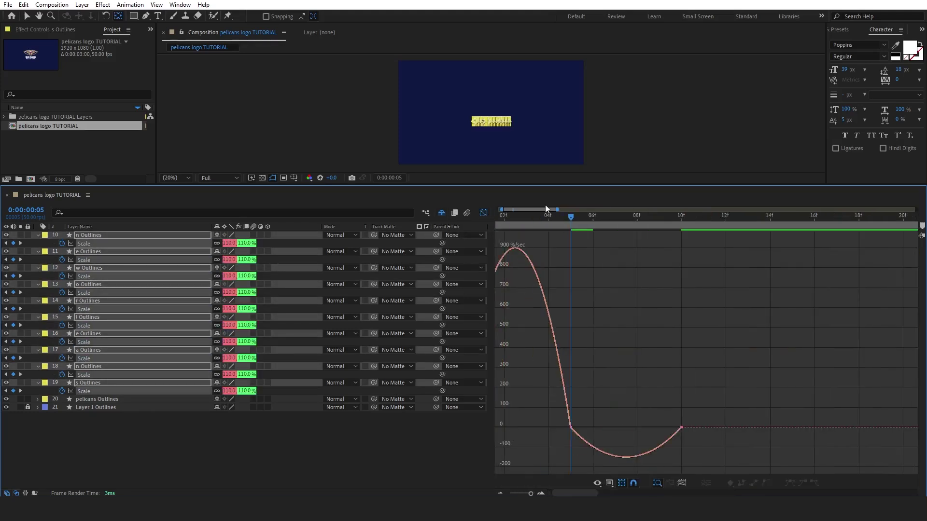
{"action": "left_click_drag", "start_coordinate": [546, 209], "coordinate": [522, 209]}
{"action": "mouse_move", "coordinate": [499, 413]}
{"action": "left_mouse_down"}
{"action": "mouse_move", "coordinate": [523, 434]}
{"action": "mouse_move", "coordinate": [495, 428]}
{"action": "left_mouse_up"}
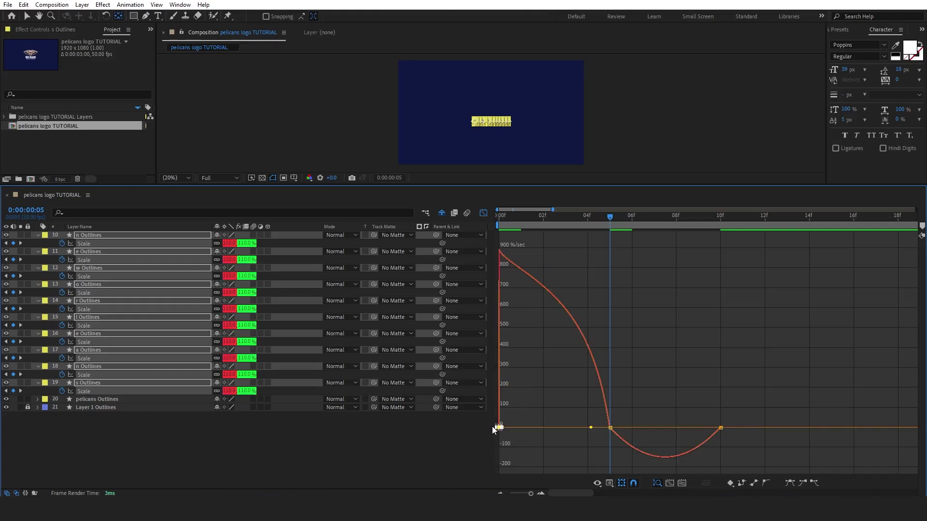
{"action": "left_click_drag", "start_coordinate": [630, 435], "coordinate": [555, 386]}
{"action": "left_click_drag", "start_coordinate": [591, 428], "coordinate": [510, 428]}
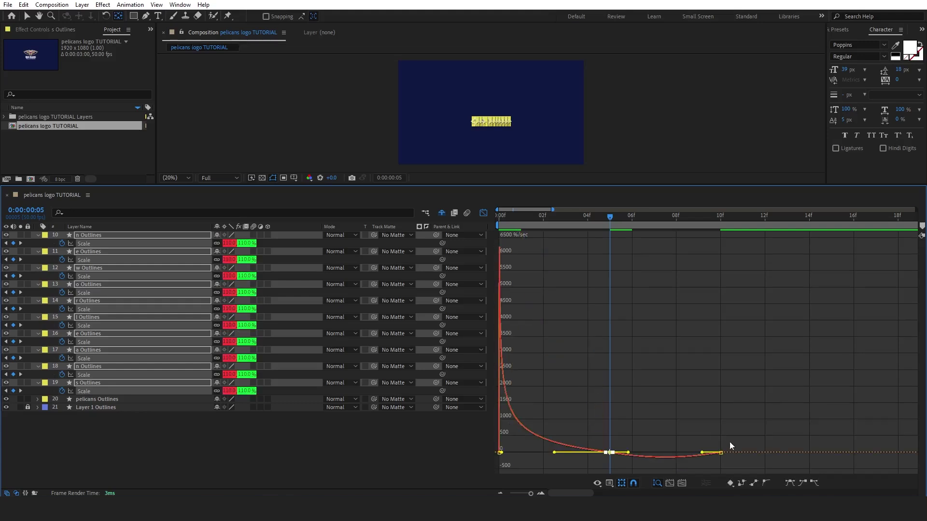
Shorten the last Scale keyframe's incoming speed handle and lengthen the frame 5 keyframe's outgoing handle to about frame 7.5
{"action": "left_click_drag", "start_coordinate": [732, 461], "coordinate": [698, 409]}
{"action": "left_click_drag", "start_coordinate": [702, 452], "coordinate": [727, 455]}
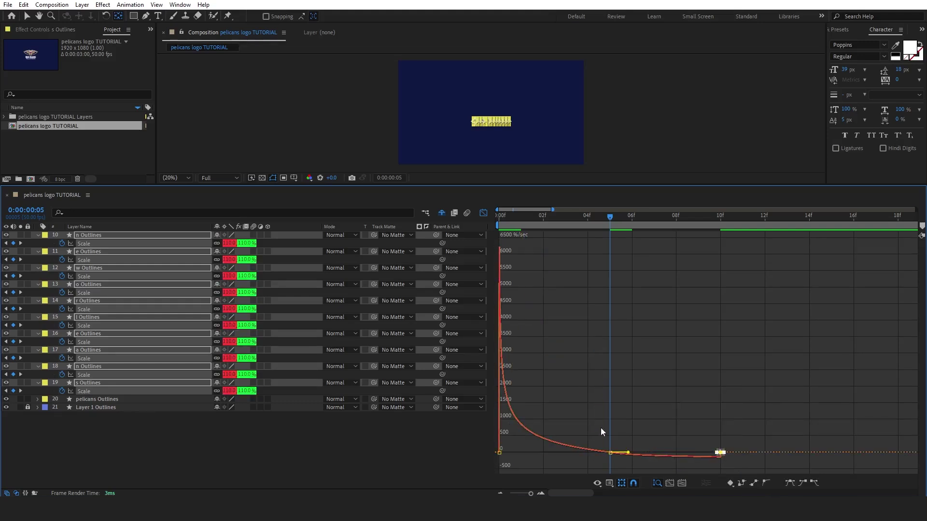
{"action": "left_click_drag", "start_coordinate": [602, 430], "coordinate": [717, 456]}
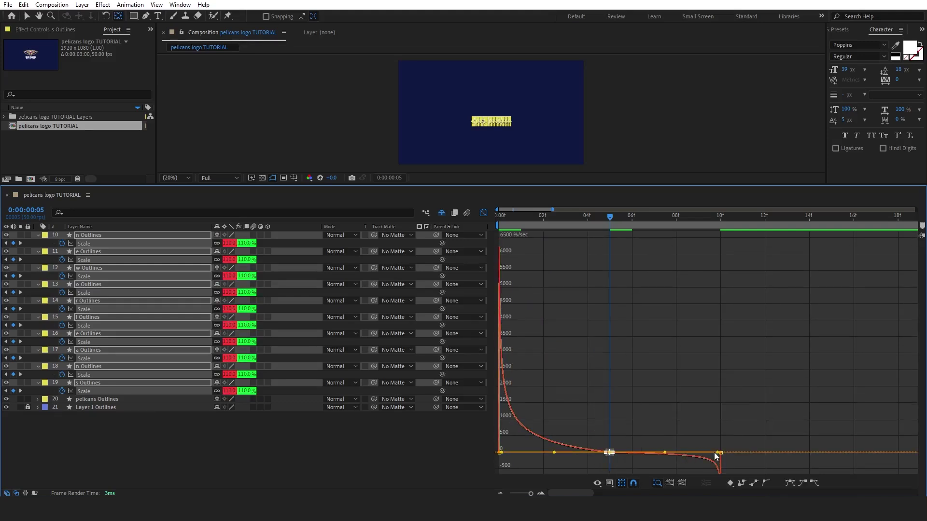
{"action": "left_click", "coordinate": [483, 213]}
Return to frame 0, collapse the letter layers' properties, and add Offset Paths to the first n Outlines layer
{"action": "left_click", "coordinate": [510, 221]}
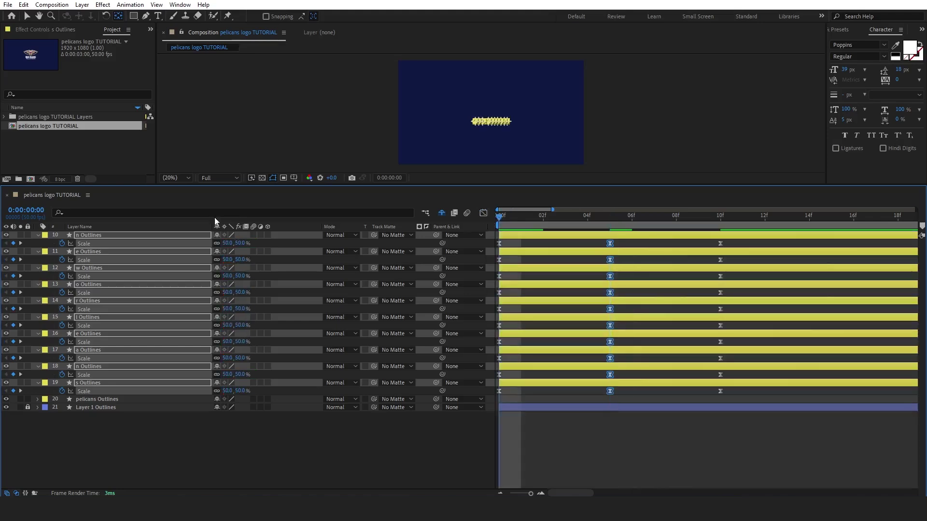
{"action": "left_click", "coordinate": [138, 446]}
{"action": "key", "text": "ctrl+a"}
{"action": "key", "text": "u"}
{"action": "left_click", "coordinate": [111, 412]}
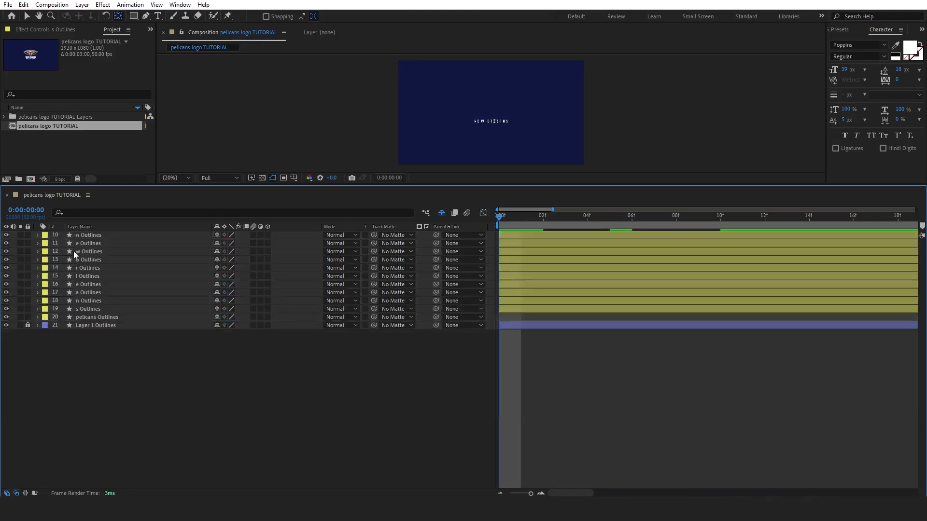
{"action": "left_click", "coordinate": [84, 236]}
{"action": "left_click", "coordinate": [37, 235]}
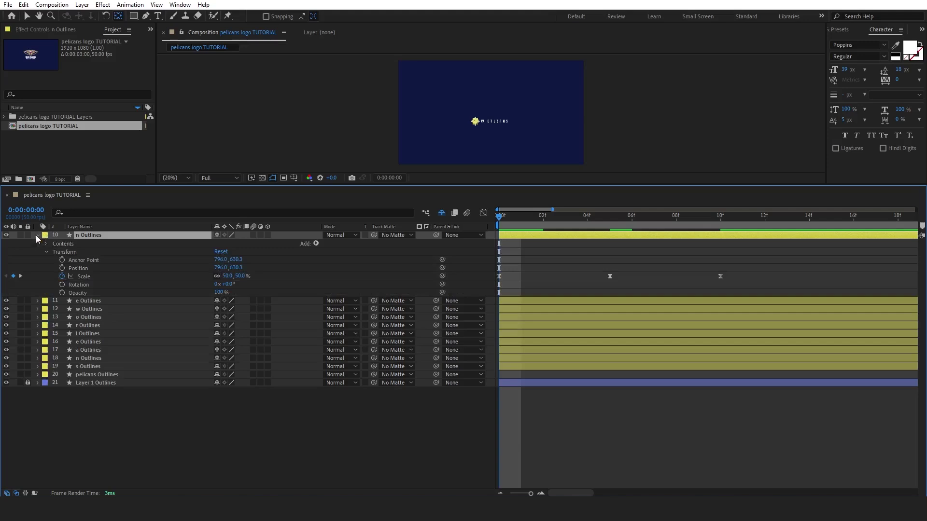
{"action": "left_click", "coordinate": [49, 252]}
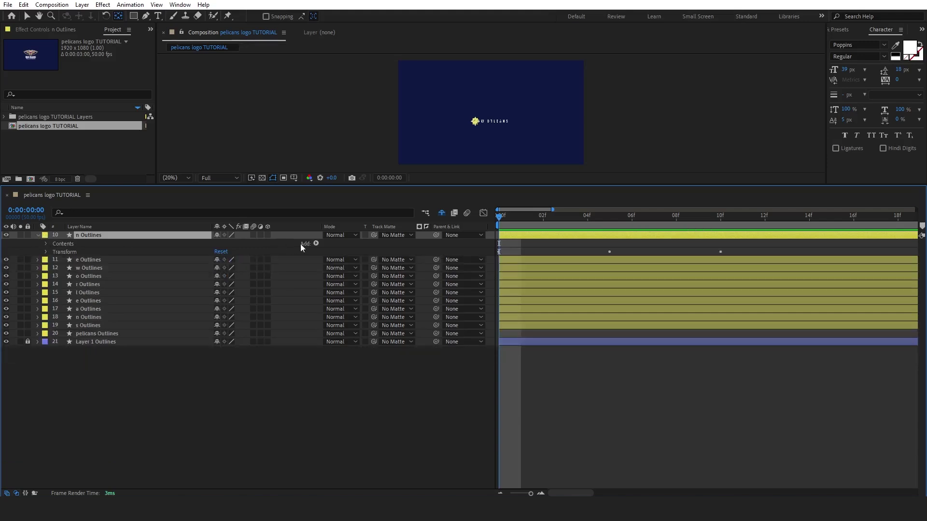
{"action": "left_click", "coordinate": [315, 244]}
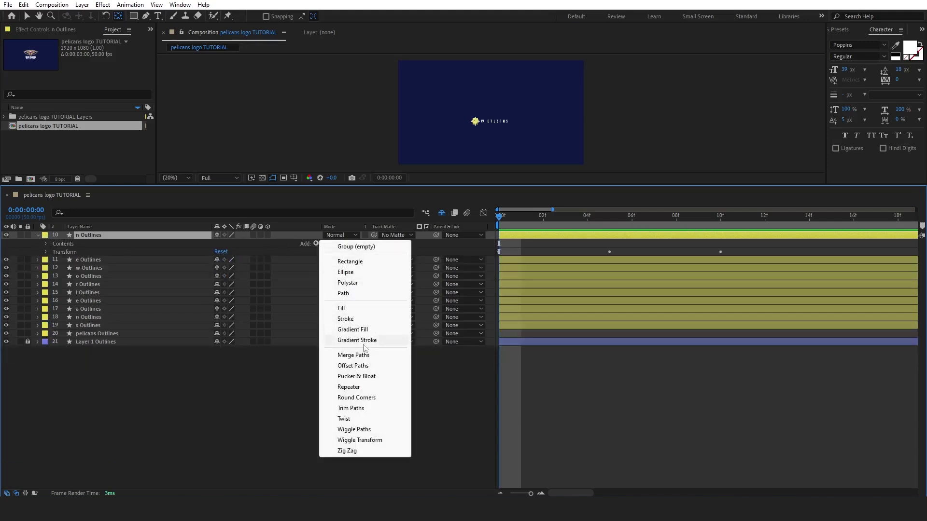
{"action": "left_click", "coordinate": [375, 365]}
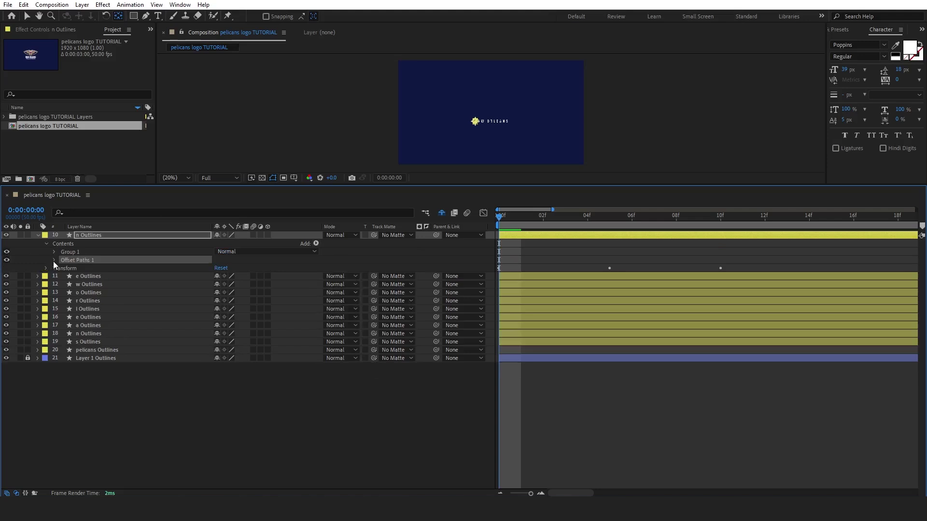
Keyframe the Offset Paths Amount of the first n Outlines at 6 on frame 0 and 0 on frame 5
{"action": "left_click", "coordinate": [54, 260]}
{"action": "left_click", "coordinate": [218, 267]}
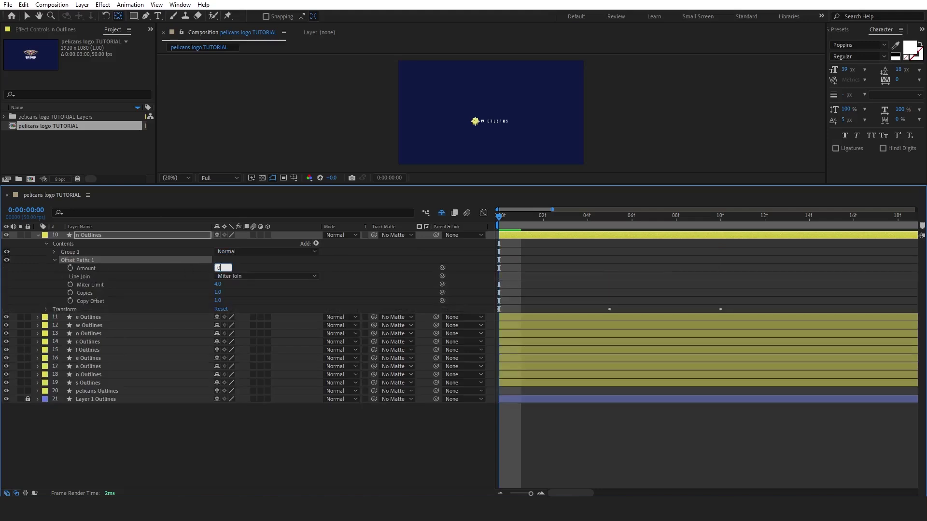
{"action": "type", "text": "0"}
{"action": "key", "text": "Return"}
{"action": "left_click", "coordinate": [70, 268]}
{"action": "left_click_drag", "start_coordinate": [498, 268], "coordinate": [610, 268]}
{"action": "scroll", "coordinate": [480, 128], "scroll_direction": "up", "scroll_amount": 4}
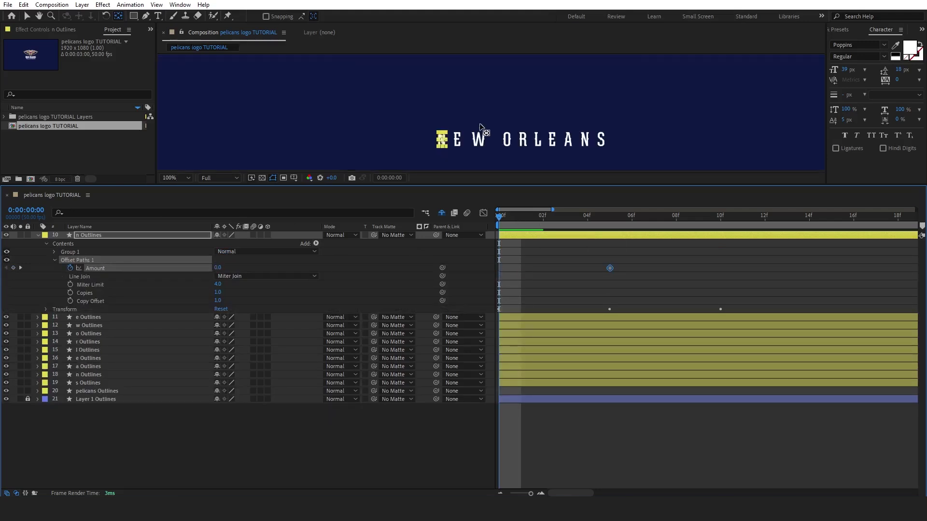
{"action": "scroll", "coordinate": [431, 144], "scroll_direction": "up", "scroll_amount": 3}
{"action": "left_click", "coordinate": [218, 267]}
{"action": "type", "text": "6"}
{"action": "key", "text": "Return"}
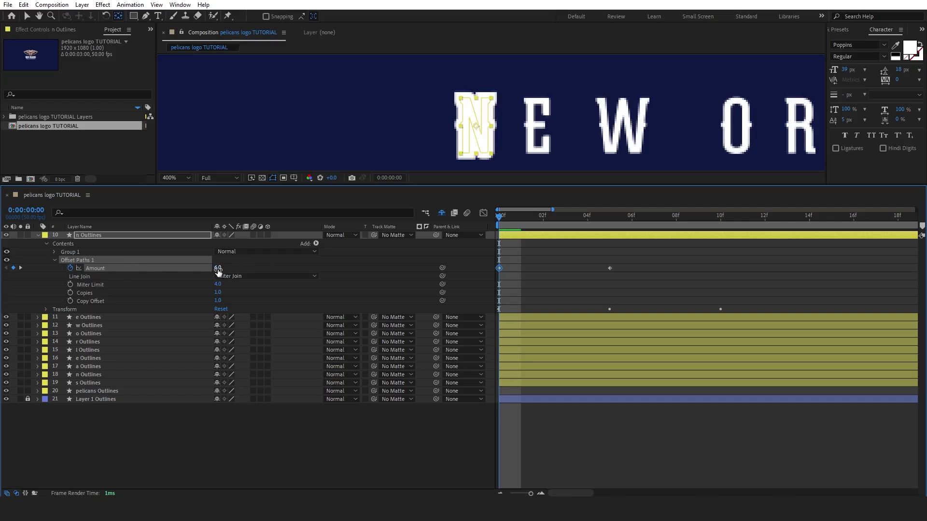
Copy the animated Offset Paths, select the nine remaining letter layers, and filter the timeline for "conten"
{"action": "left_click", "coordinate": [55, 260]}
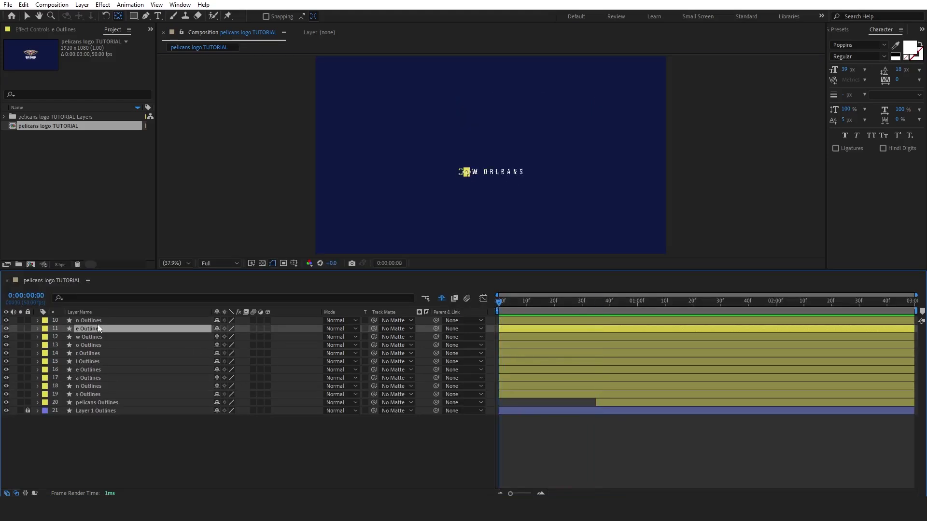
{"action": "left_click", "coordinate": [94, 400], "text": "shift"}
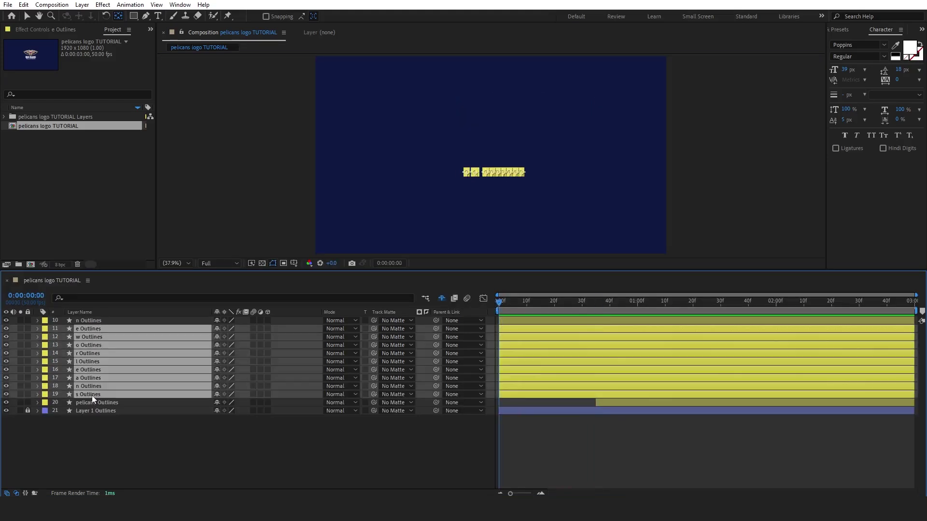
{"action": "left_click", "coordinate": [86, 297]}
{"action": "type", "text": "conten"}
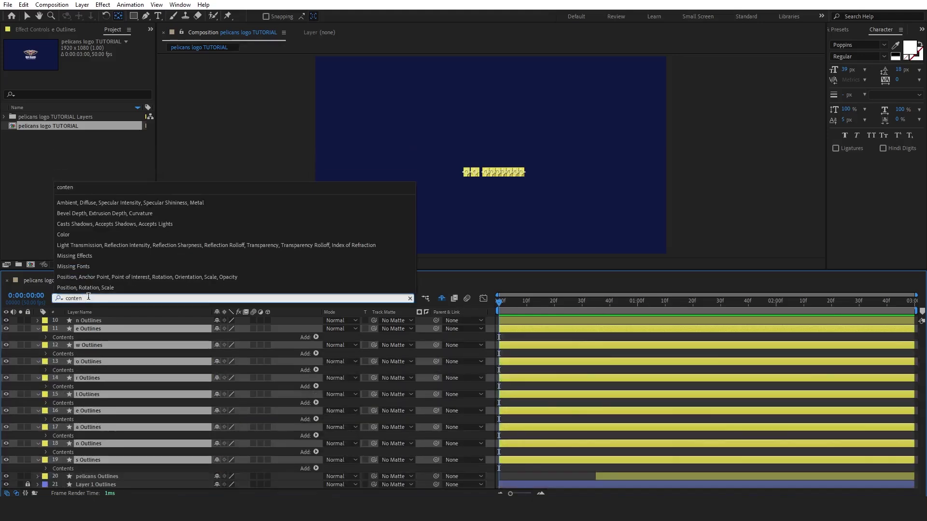
Paste the animated Offset Paths into the Contents of all nine letter layers from e to s and preview the animation
{"action": "left_click", "coordinate": [62, 337]}
{"action": "left_click", "coordinate": [62, 353], "text": "ctrl"}
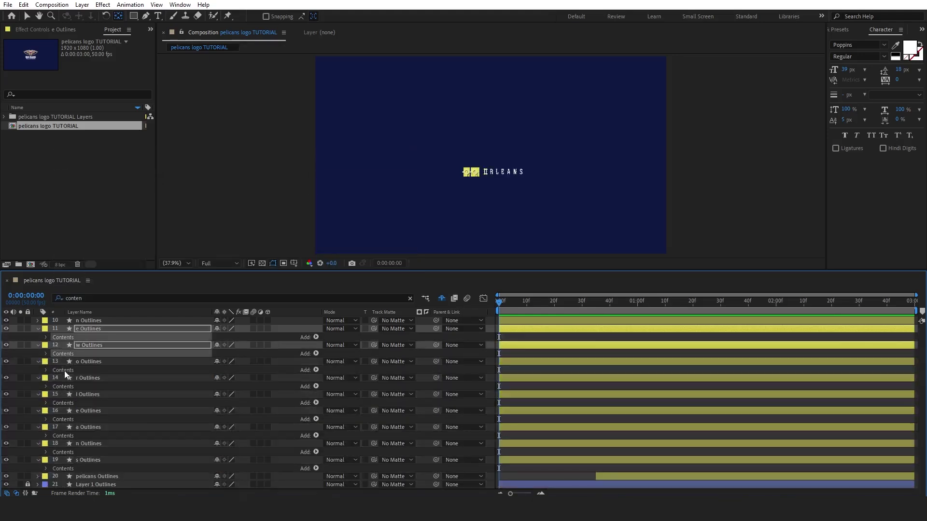
{"action": "left_click", "coordinate": [65, 370], "text": "ctrl"}
{"action": "left_click", "coordinate": [64, 386], "text": "ctrl"}
{"action": "left_click", "coordinate": [65, 404], "text": "ctrl"}
{"action": "left_click", "coordinate": [65, 419], "text": "ctrl"}
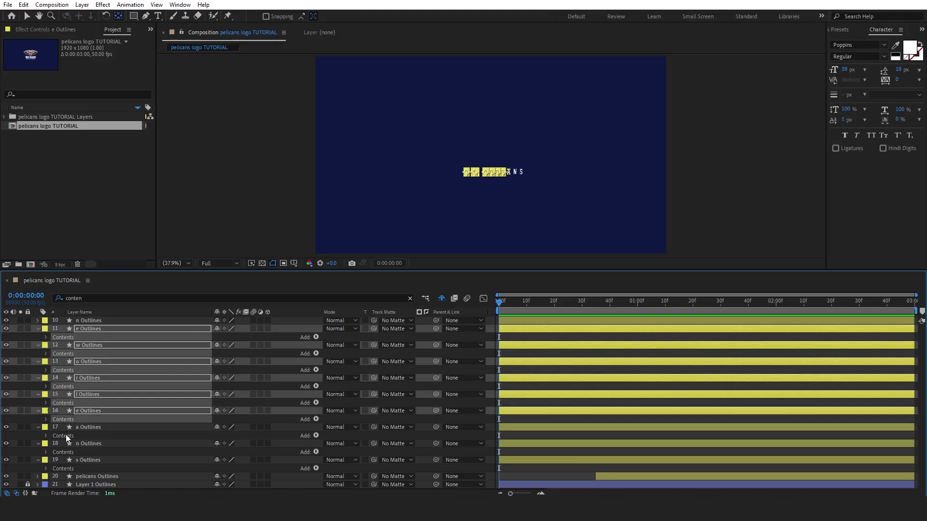
{"action": "left_click", "coordinate": [65, 436], "text": "ctrl"}
{"action": "left_click", "coordinate": [62, 451], "text": "ctrl"}
{"action": "left_click", "coordinate": [63, 467], "text": "ctrl"}
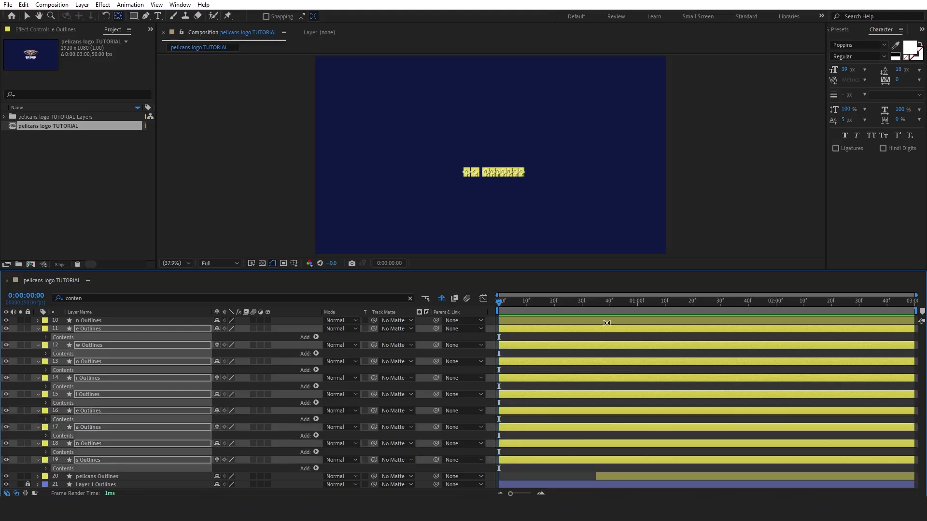
{"action": "key", "text": "ctrl+v"}
{"action": "key", "text": "space"}
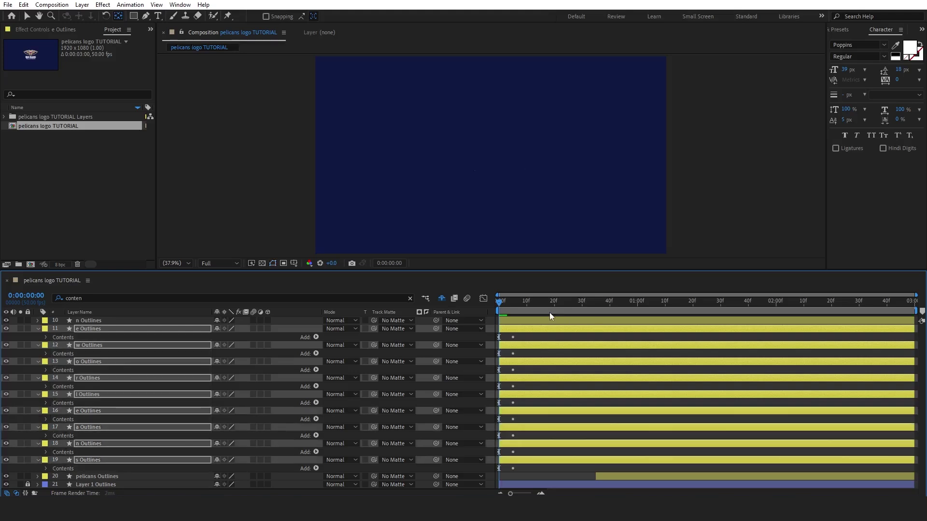
Preview the letter animation, collapse the expanded properties of all layers, and clear the layer selection
{"action": "key", "text": "space"}
{"action": "key", "text": "ctrl+a"}
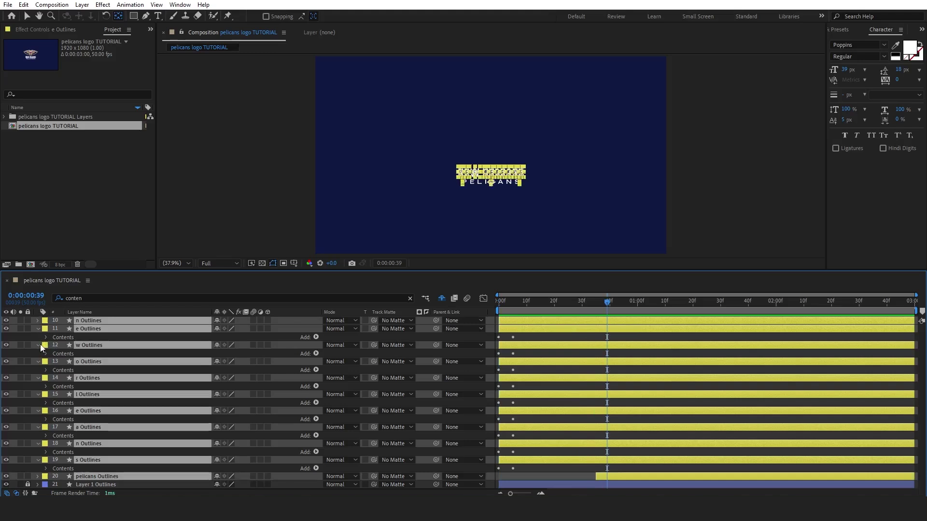
{"action": "left_click", "coordinate": [39, 346]}
{"action": "key", "text": "F2"}
Stagger the NEW ORLEANS letter layers so each one starts two frames after the previous, and preview the result
{"action": "key", "text": "v"}
{"action": "left_click_drag", "start_coordinate": [510, 329], "coordinate": [515, 345]}
{"action": "mouse_move", "coordinate": [512, 353]}
{"action": "left_mouse_down"}
{"action": "mouse_move", "coordinate": [523, 353]}
{"action": "mouse_move", "coordinate": [518, 370]}
{"action": "left_mouse_up"}
{"action": "left_click_drag", "start_coordinate": [514, 378], "coordinate": [537, 395]}
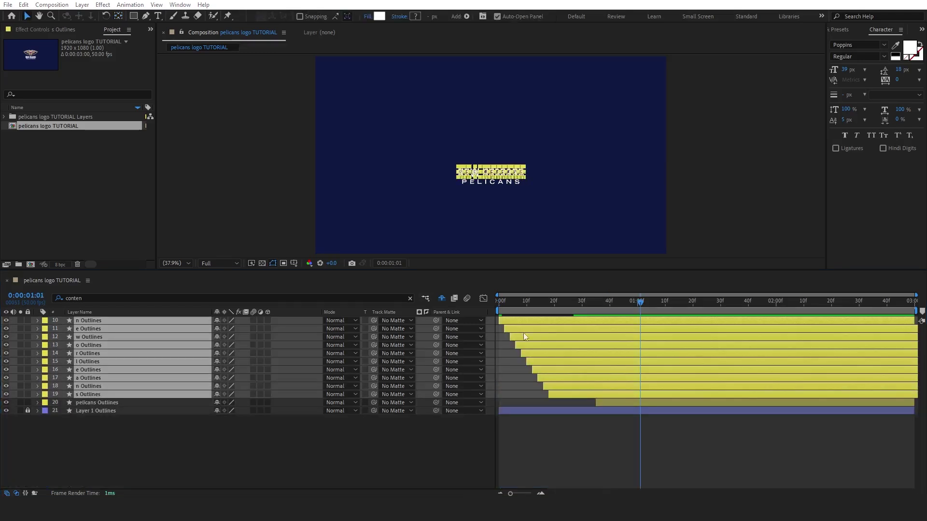
{"action": "left_click_drag", "start_coordinate": [509, 303], "coordinate": [428, 303]}
{"action": "key", "text": "space"}
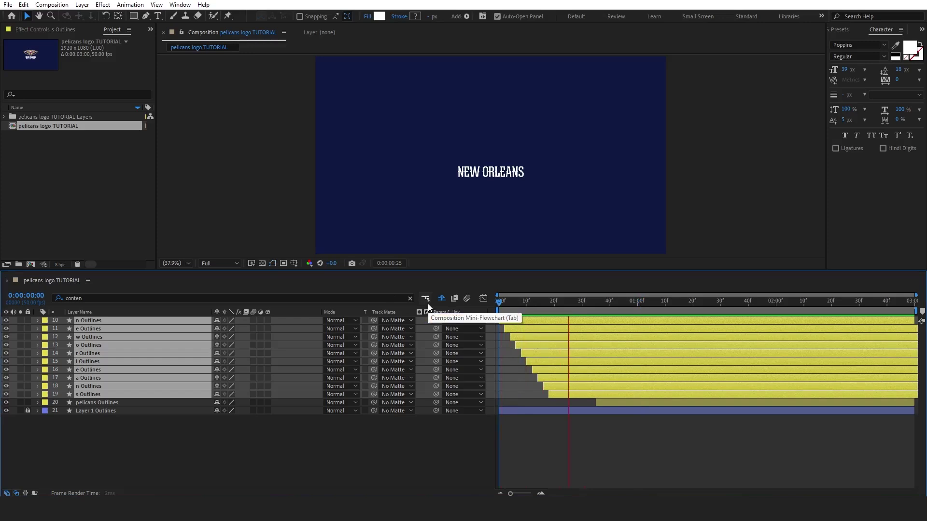
{"action": "left_click", "coordinate": [587, 424]}
Keyframe the Position of pelicans Outlines to move down from 960.0, 650.7 at frame 35 to its final place around frame 49
{"action": "left_click", "coordinate": [595, 303]}
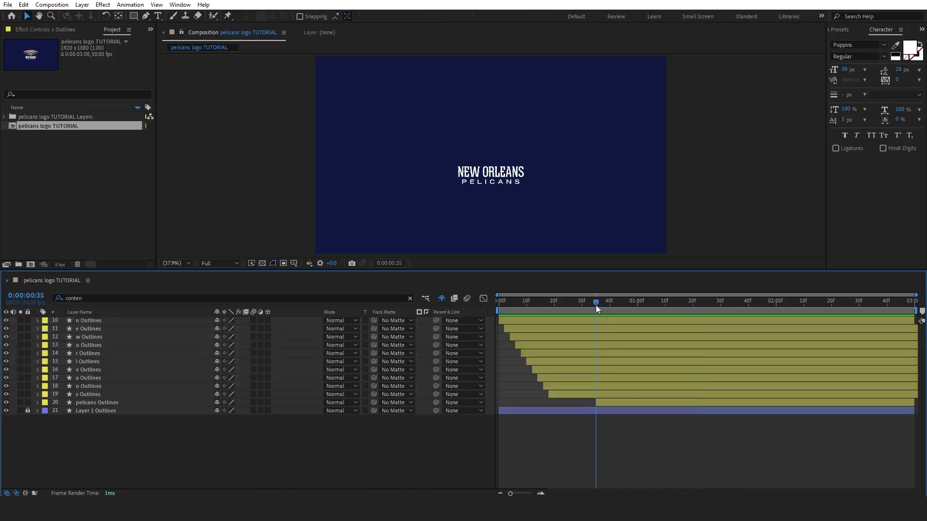
{"action": "left_click", "coordinate": [606, 404]}
{"action": "key", "text": "alt+shift+p"}
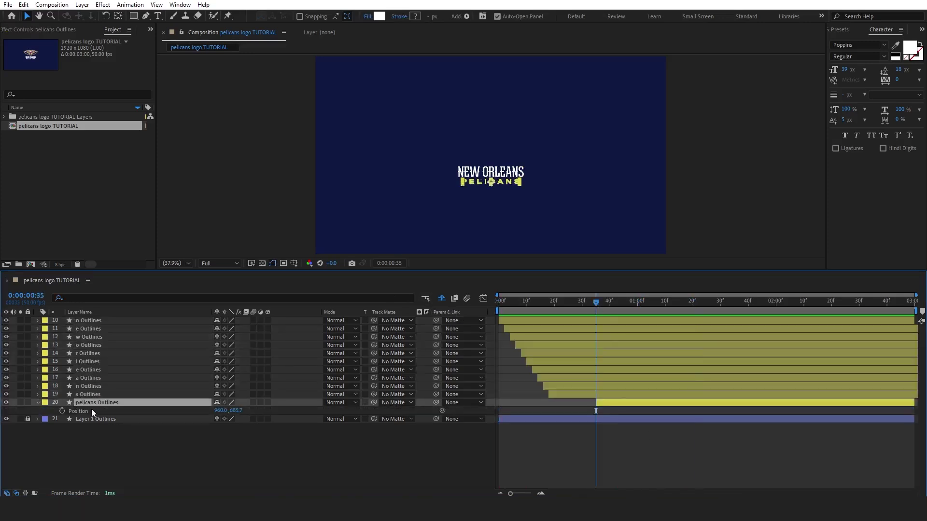
{"action": "left_click", "coordinate": [87, 411]}
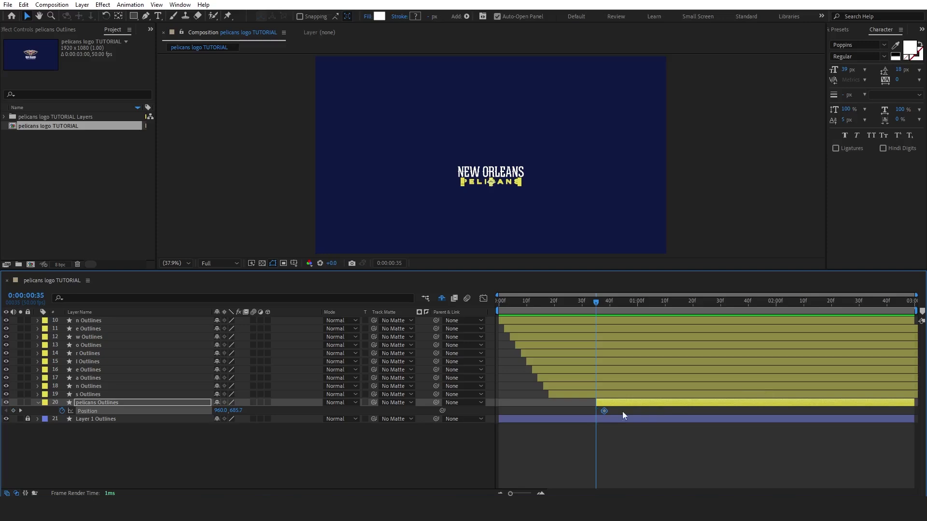
{"action": "left_click_drag", "start_coordinate": [622, 412], "coordinate": [636, 412]}
{"action": "left_click_drag", "start_coordinate": [236, 410], "coordinate": [218, 411]}
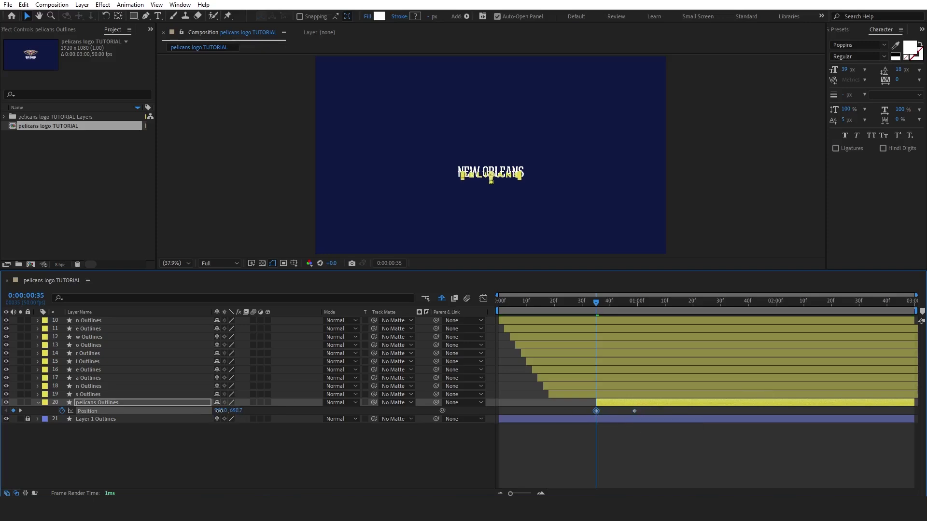
Apply Easy Ease to both Position keyframes of pelicans Outlines and lengthen the last keyframe's ease in the speed graph
{"action": "left_click_drag", "start_coordinate": [649, 415], "coordinate": [570, 413]}
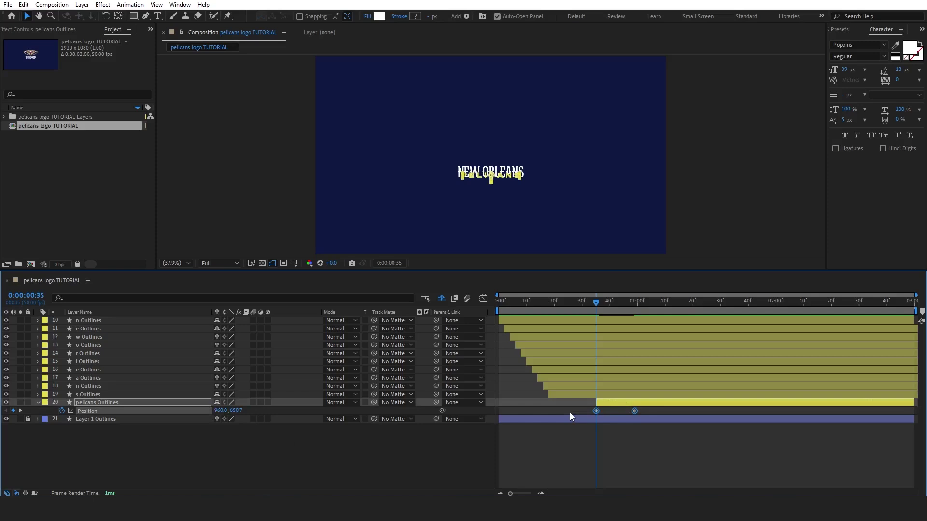
{"action": "key", "text": "F9"}
{"action": "left_click", "coordinate": [483, 298]}
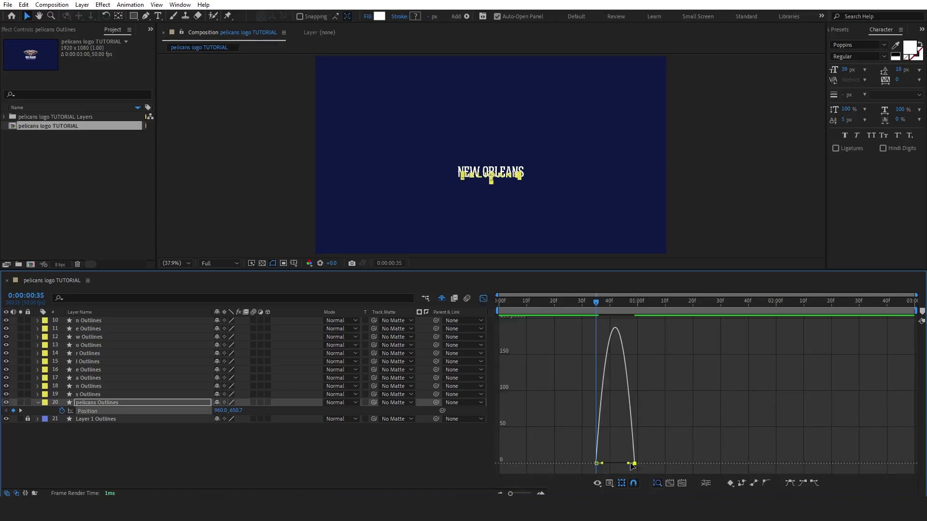
{"action": "left_click_drag", "start_coordinate": [623, 468], "coordinate": [616, 468]}
{"action": "left_click", "coordinate": [483, 299]}
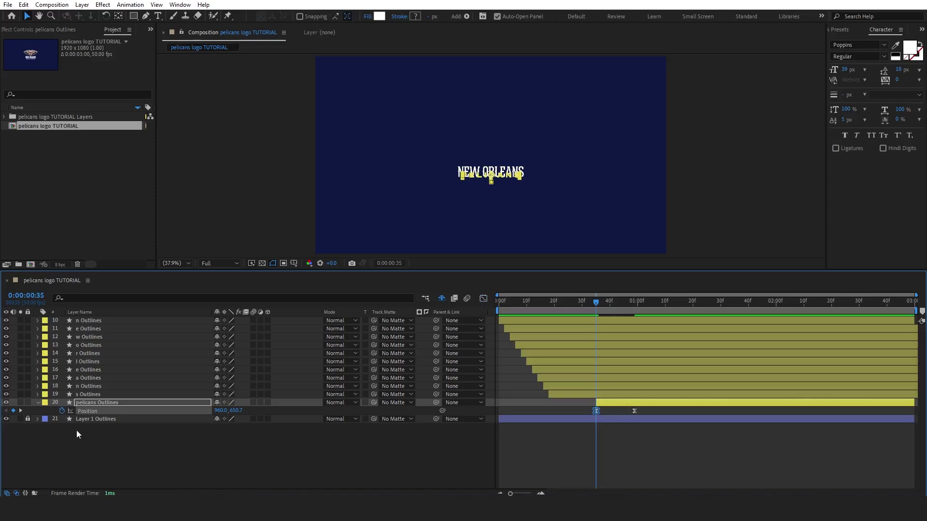
Keyframe the Opacity of pelicans Outlines to fade in from frame 35, and preview the animation
{"action": "key", "text": "t"}
{"action": "left_click", "coordinate": [62, 413]}
{"action": "left_click_drag", "start_coordinate": [596, 411], "coordinate": [626, 411]}
{"action": "left_click_drag", "start_coordinate": [217, 411], "coordinate": [173, 412]}
{"action": "left_click_drag", "start_coordinate": [218, 412], "coordinate": [131, 412]}
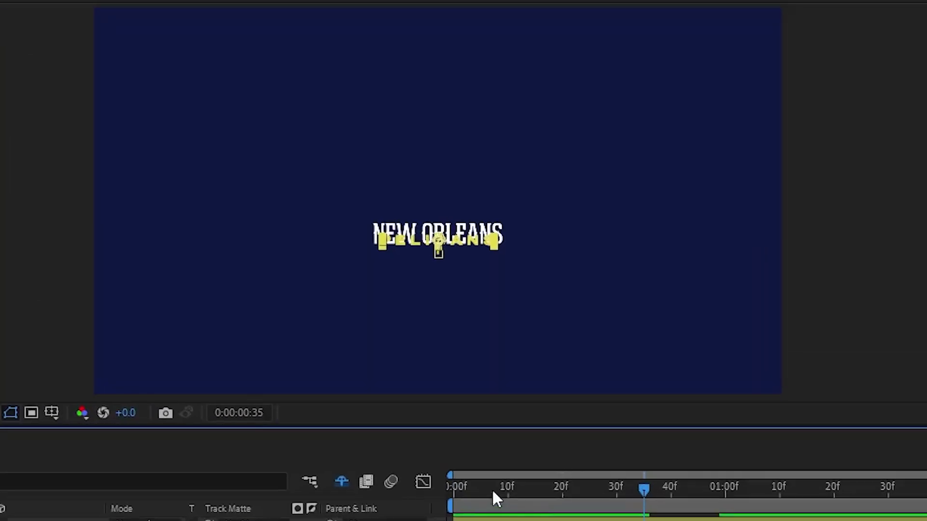
{"action": "key", "text": "space"}
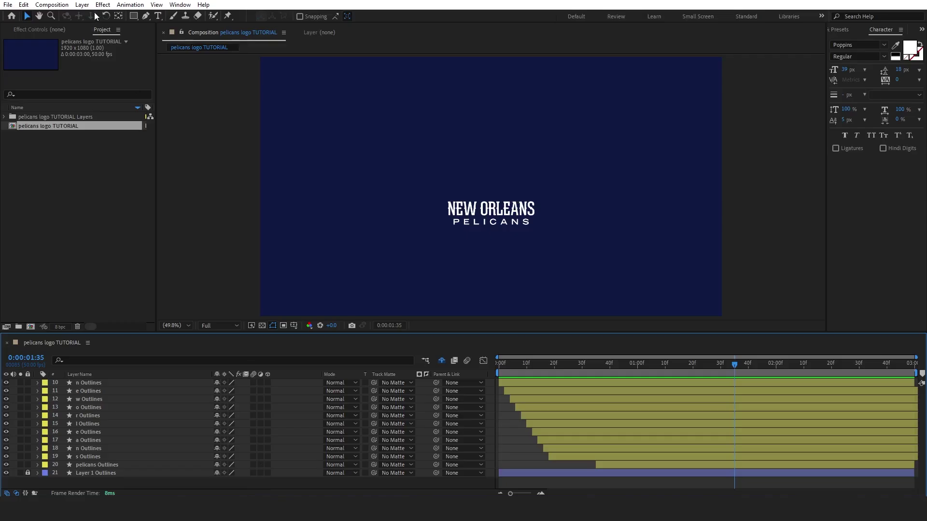
Draw a wavy four-point open path across the NEW ORLEANS PELICANS text with the Pen tool
{"action": "left_click", "coordinate": [145, 16]}
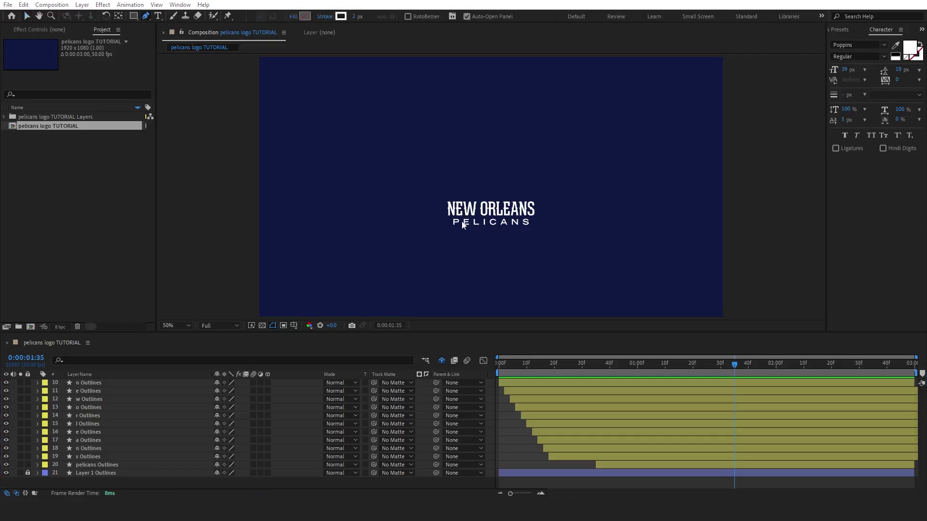
{"action": "scroll", "coordinate": [456, 222], "scroll_direction": "up", "scroll_amount": 2}
{"action": "left_click", "coordinate": [394, 227]}
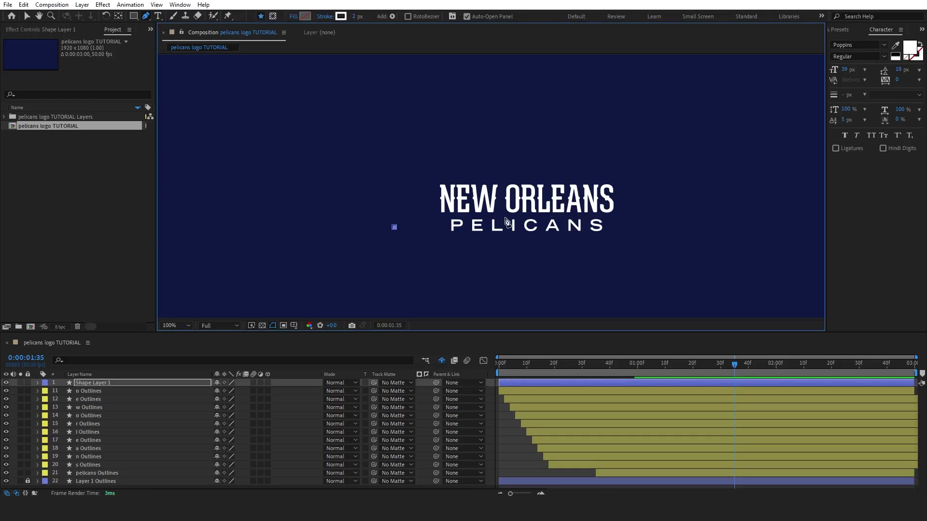
{"action": "left_click_drag", "start_coordinate": [508, 220], "coordinate": [603, 289]}
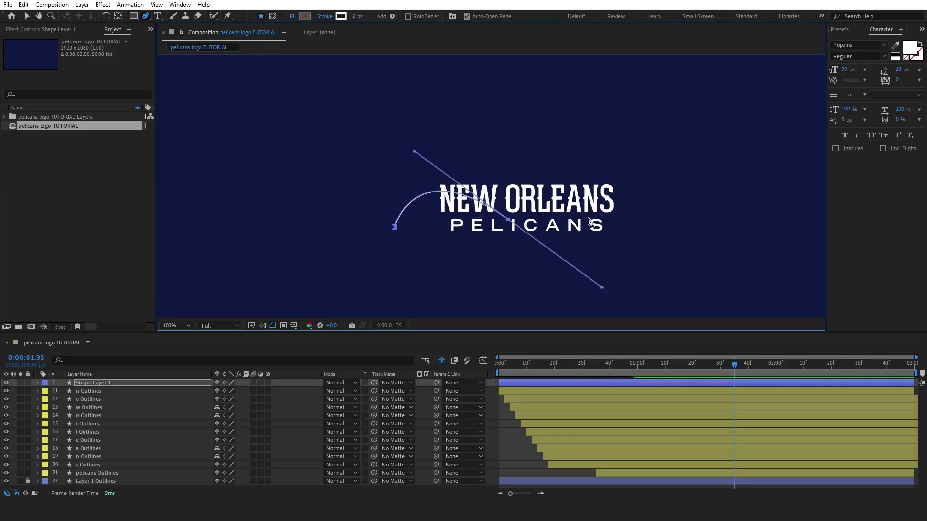
{"action": "left_click_drag", "start_coordinate": [605, 193], "coordinate": [638, 158]}
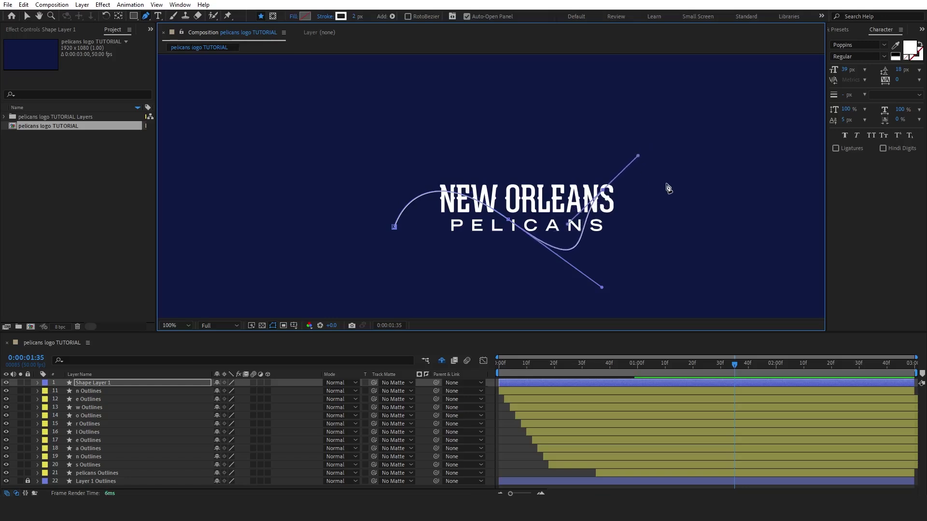
{"action": "left_click_drag", "start_coordinate": [676, 200], "coordinate": [680, 210]}
Refine the wavy path's points and handles, hiding the lettering layers to even out its two bends
{"action": "left_click_drag", "start_coordinate": [601, 189], "coordinate": [609, 177]}
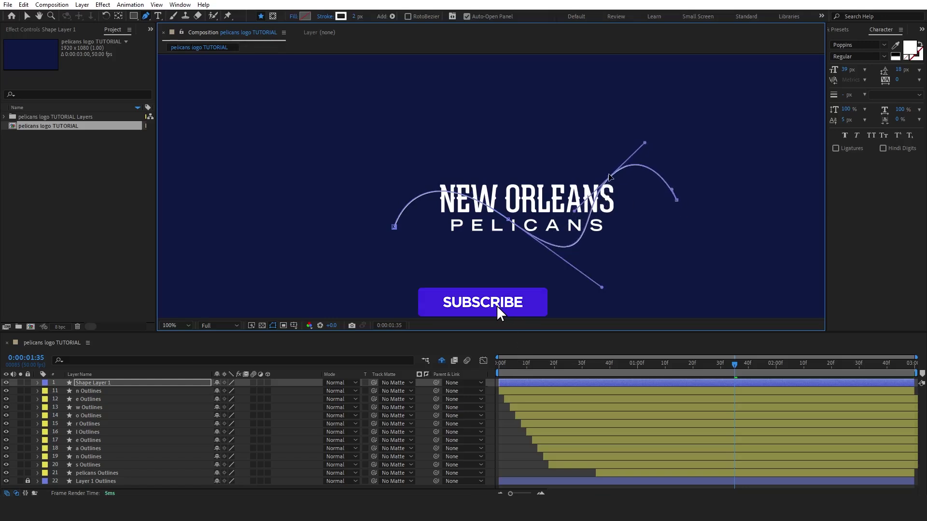
{"action": "left_click_drag", "start_coordinate": [600, 285], "coordinate": [577, 269]}
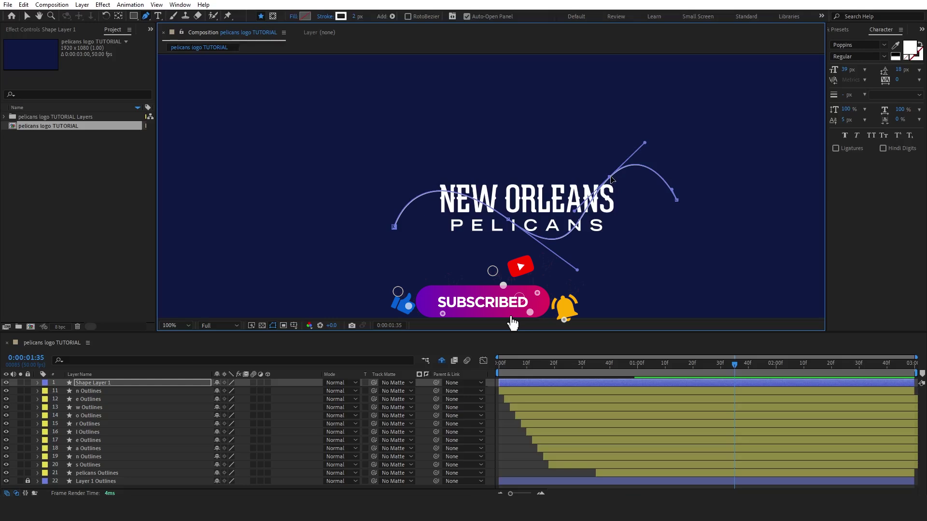
{"action": "left_click_drag", "start_coordinate": [609, 177], "coordinate": [611, 177]}
{"action": "left_click_drag", "start_coordinate": [677, 199], "coordinate": [687, 200]}
{"action": "left_click_drag", "start_coordinate": [5, 391], "coordinate": [6, 473]}
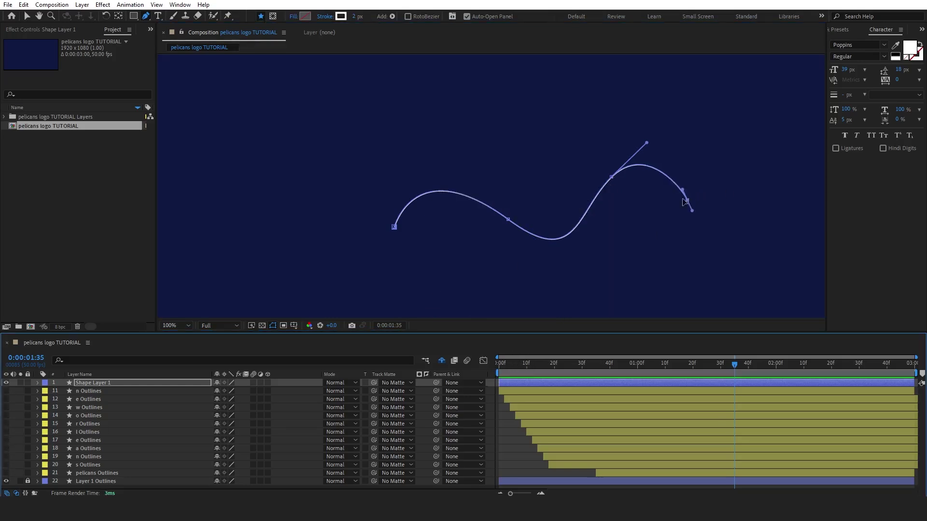
{"action": "left_click", "coordinate": [394, 227]}
{"action": "left_click_drag", "start_coordinate": [509, 220], "coordinate": [511, 216]}
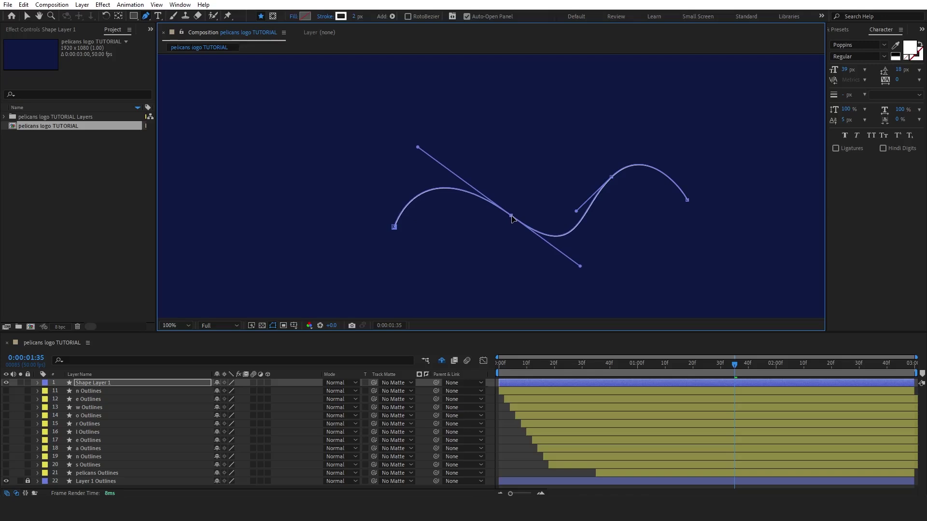
Show the lettering layers again and reposition the path's points so it ends just above the last S of ORLEANS
{"action": "left_click_drag", "start_coordinate": [6, 473], "coordinate": [5, 391]}
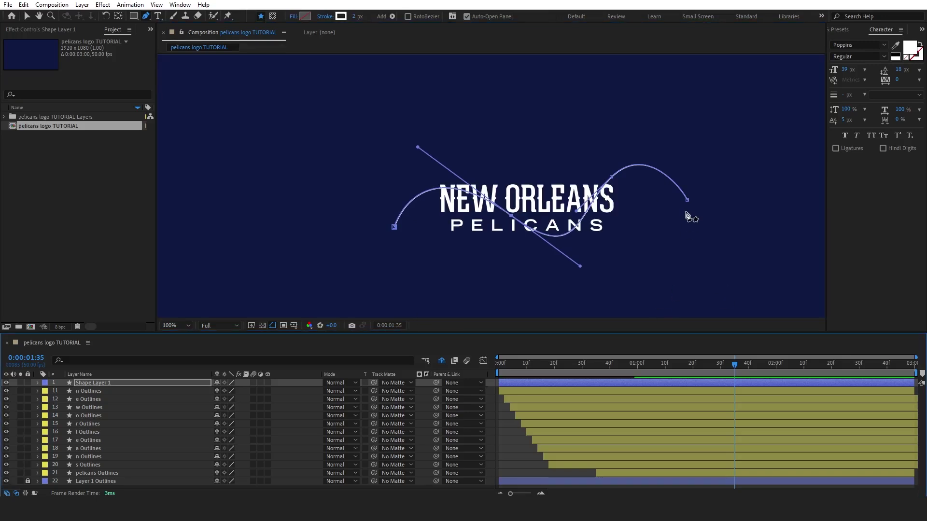
{"action": "left_click_drag", "start_coordinate": [687, 200], "coordinate": [672, 172]}
{"action": "left_click_drag", "start_coordinate": [511, 215], "coordinate": [471, 198]}
{"action": "left_click_drag", "start_coordinate": [611, 177], "coordinate": [544, 153]}
{"action": "left_click_drag", "start_coordinate": [673, 171], "coordinate": [608, 173]}
{"action": "left_click_drag", "start_coordinate": [544, 153], "coordinate": [553, 159]}
{"action": "left_click_drag", "start_coordinate": [394, 227], "coordinate": [370, 223]}
{"action": "left_click_drag", "start_coordinate": [471, 198], "coordinate": [471, 209]}
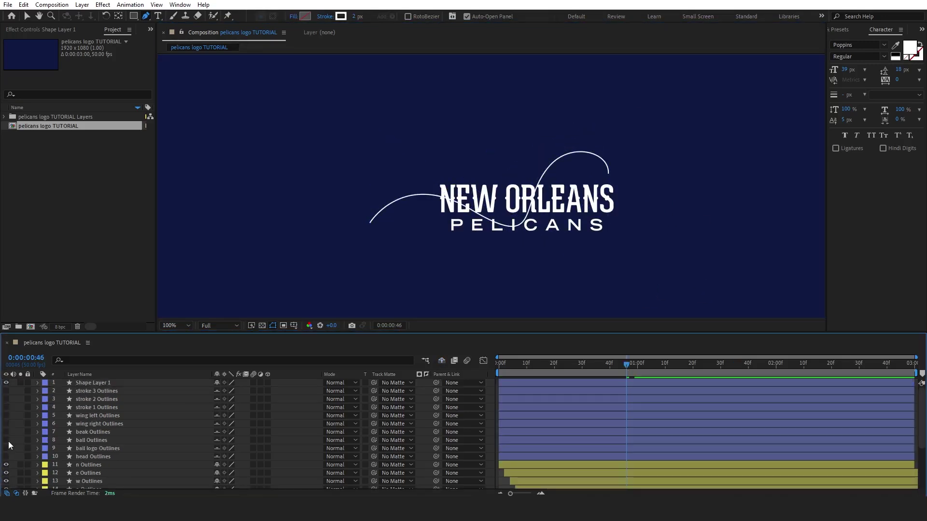
Reveal the ball Outlines layer and sample its gold colour, C59D66, as the stroke colour of Shape Layer 1
{"action": "left_click", "coordinate": [7, 440]}
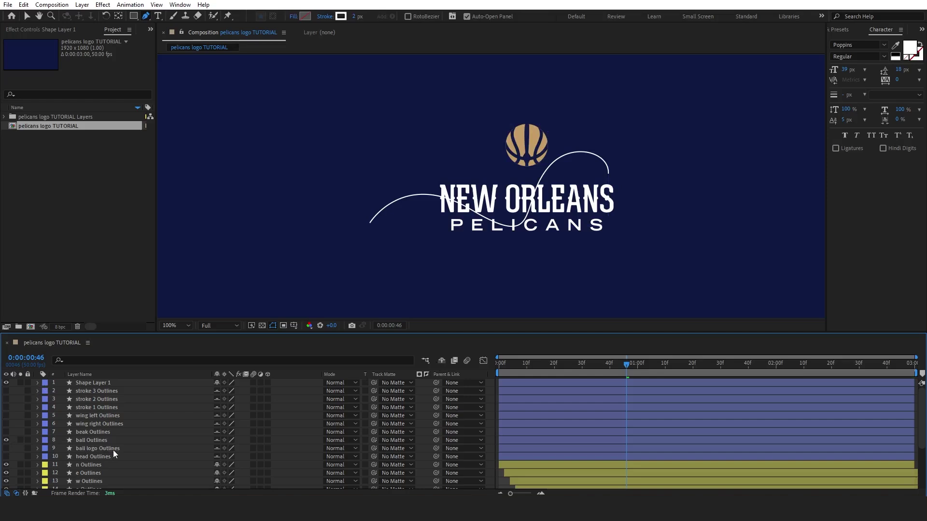
{"action": "scroll", "coordinate": [116, 453], "scroll_direction": "down", "scroll_amount": 3}
{"action": "scroll", "coordinate": [121, 445], "scroll_direction": "up", "scroll_amount": 3}
{"action": "left_click", "coordinate": [103, 384]}
{"action": "left_click", "coordinate": [341, 17]}
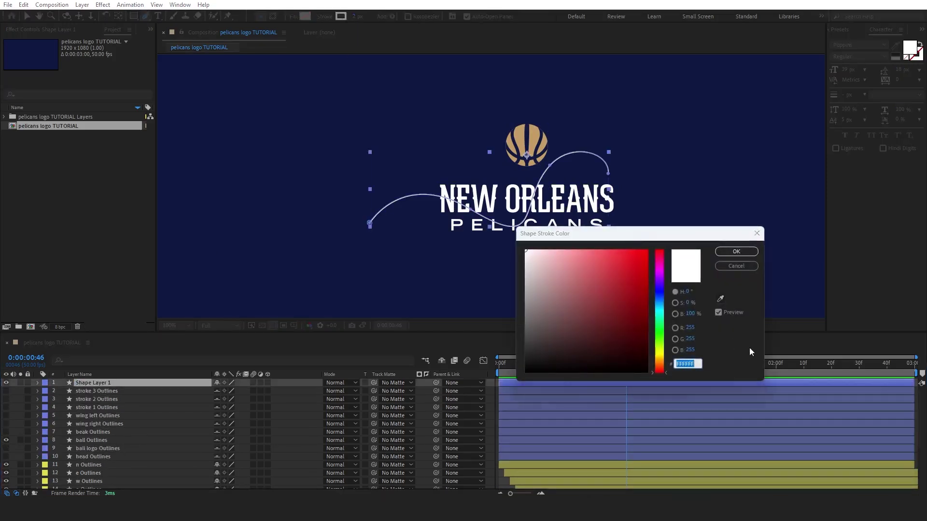
{"action": "left_click", "coordinate": [720, 298]}
{"action": "left_click", "coordinate": [539, 136]}
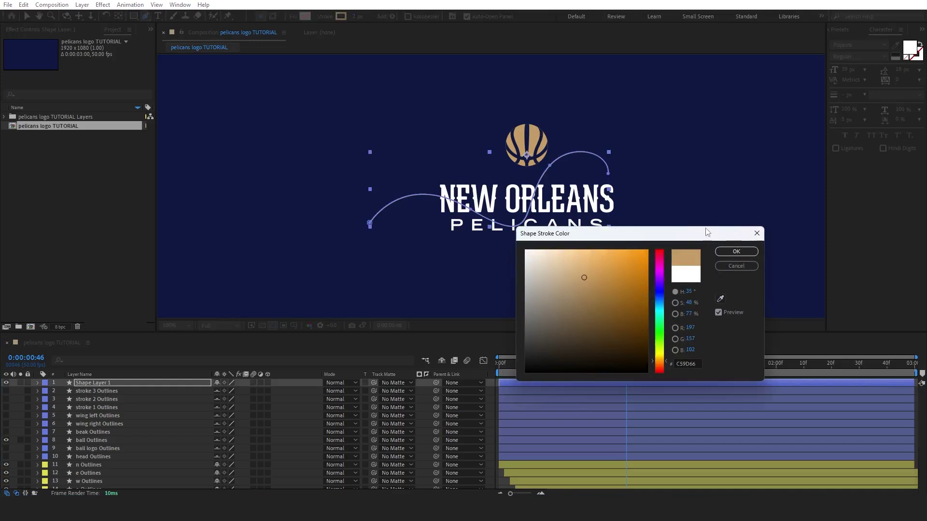
{"action": "left_click", "coordinate": [736, 251]}
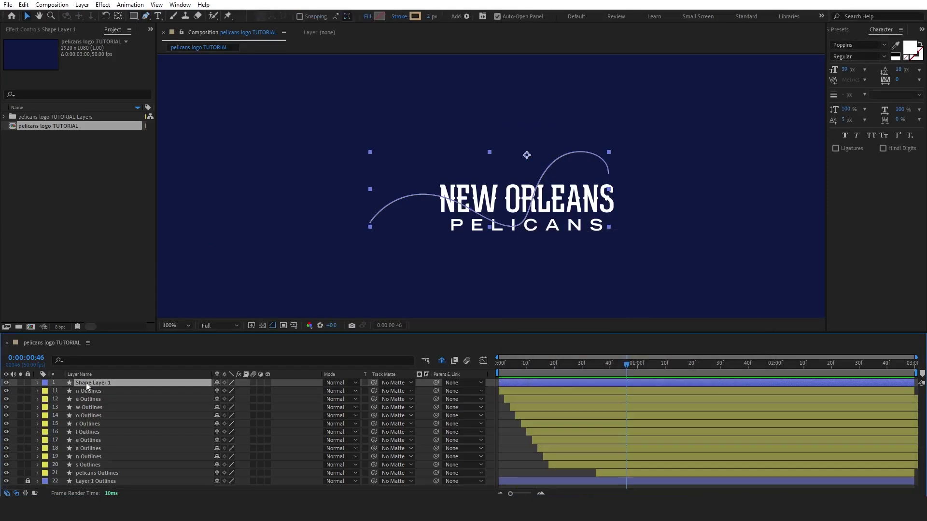
Reshape the wavy path's middle bends by moving its direction handles for a smoother flow over the text
{"action": "mouse_move", "coordinate": [457, 193]}
{"action": "left_mouse_down"}
{"action": "mouse_move", "coordinate": [505, 234]}
{"action": "mouse_move", "coordinate": [484, 237]}
{"action": "mouse_move", "coordinate": [487, 228]}
{"action": "left_mouse_up"}
{"action": "left_click_drag", "start_coordinate": [542, 190], "coordinate": [551, 193]}
{"action": "left_click_drag", "start_coordinate": [416, 153], "coordinate": [422, 159]}
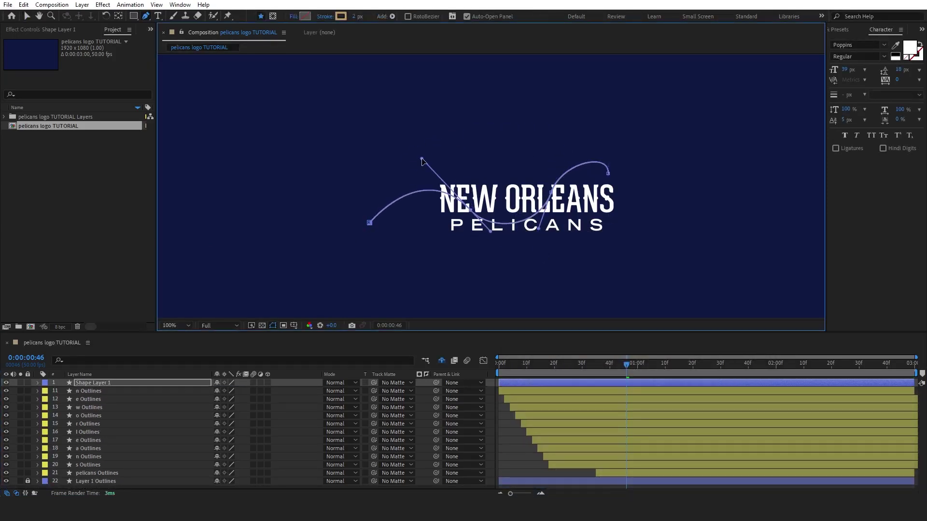
{"action": "left_click_drag", "start_coordinate": [563, 165], "coordinate": [578, 123]}
Set the stroke width of the wavy path to 18 px
{"action": "left_click", "coordinate": [356, 17]}
{"action": "type", "text": "18"}
{"action": "key", "text": "Return"}
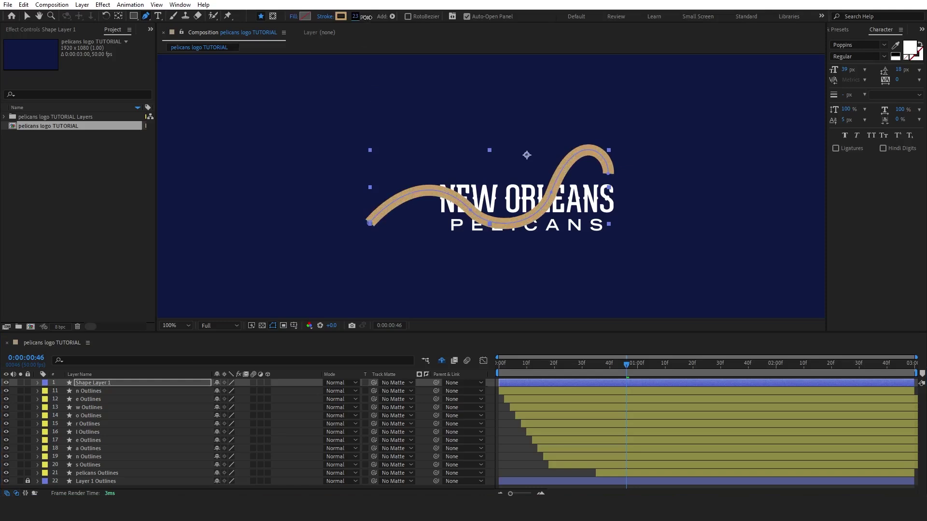
Give Shape Layer 1's stroke a Round Cap and taper it with about 65% Start Length and 100% End Length
{"action": "left_click", "coordinate": [91, 382]}
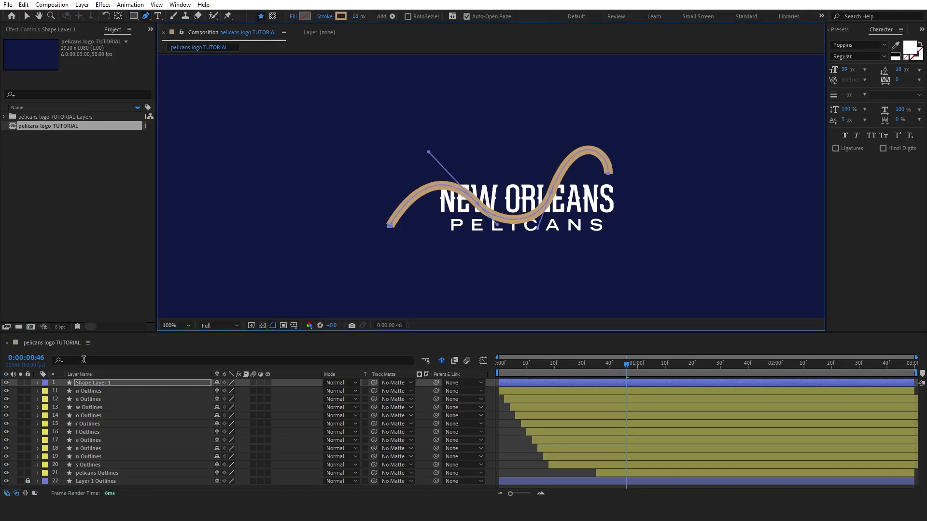
{"action": "left_click", "coordinate": [83, 360]}
{"action": "type", "text": "cap"}
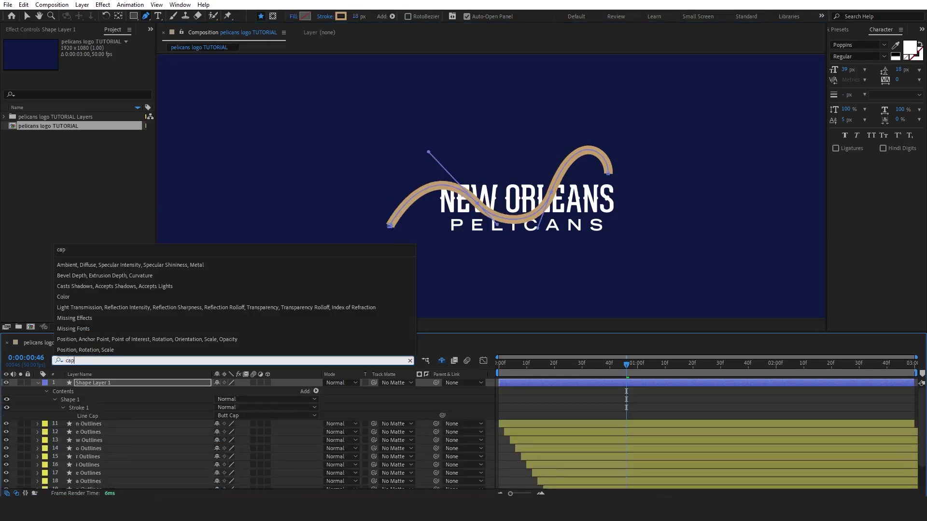
{"action": "left_click", "coordinate": [230, 418]}
{"action": "left_click", "coordinate": [236, 436]}
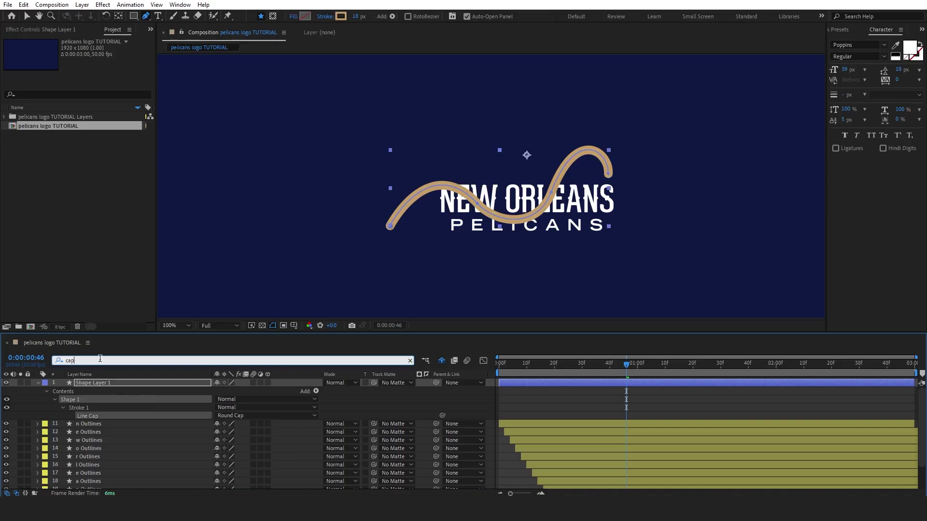
{"action": "type", "text": "leng"}
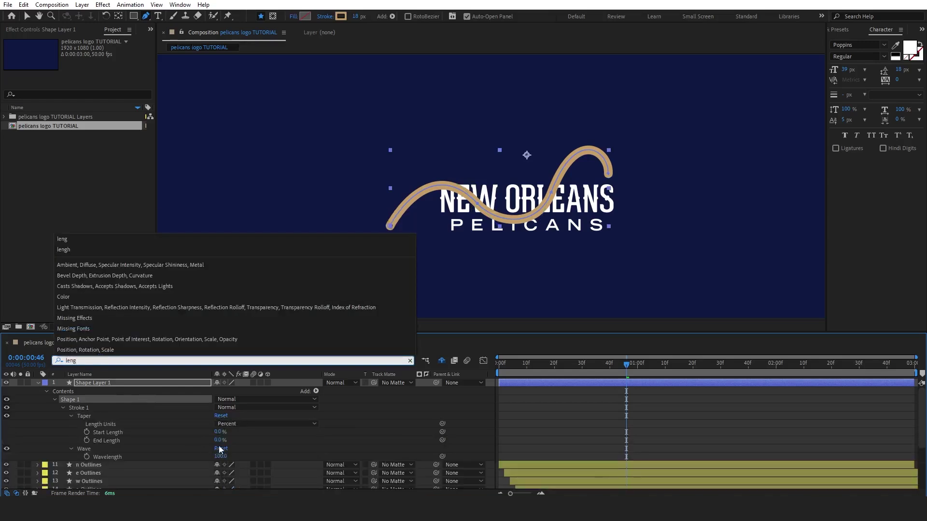
{"action": "mouse_move", "coordinate": [218, 433]}
{"action": "left_mouse_down"}
{"action": "mouse_move", "coordinate": [237, 433]}
{"action": "mouse_move", "coordinate": [212, 443]}
{"action": "mouse_move", "coordinate": [260, 441]}
{"action": "mouse_move", "coordinate": [227, 433]}
{"action": "mouse_move", "coordinate": [239, 432]}
{"action": "left_mouse_up"}
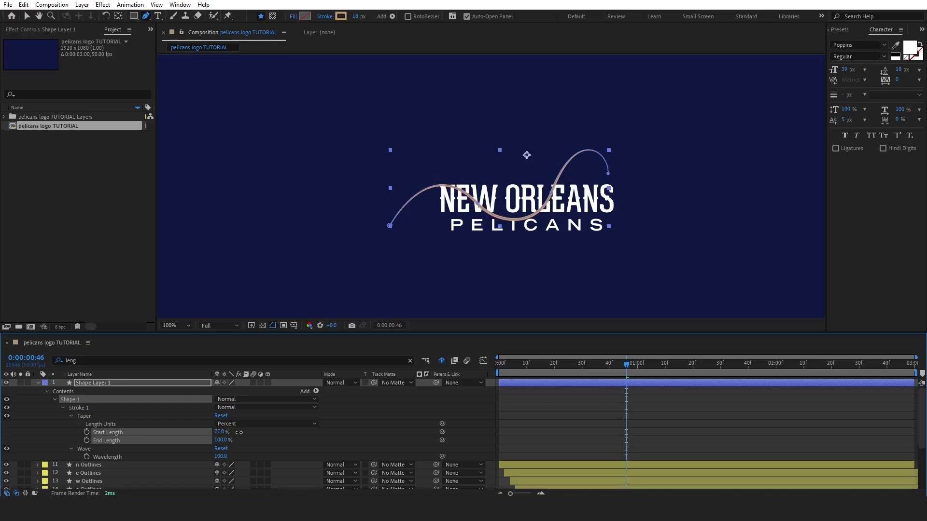
Return to frame 0, collapse the Shape 1 group, and add Trim Paths to Shape Layer 1
{"action": "key", "text": "Home"}
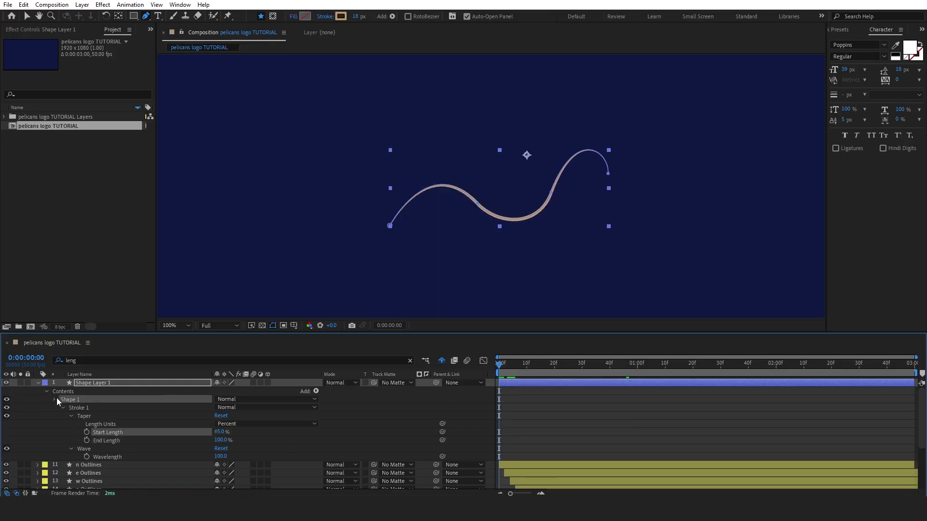
{"action": "left_click", "coordinate": [55, 400]}
{"action": "left_click", "coordinate": [316, 391]}
{"action": "left_click", "coordinate": [360, 339]}
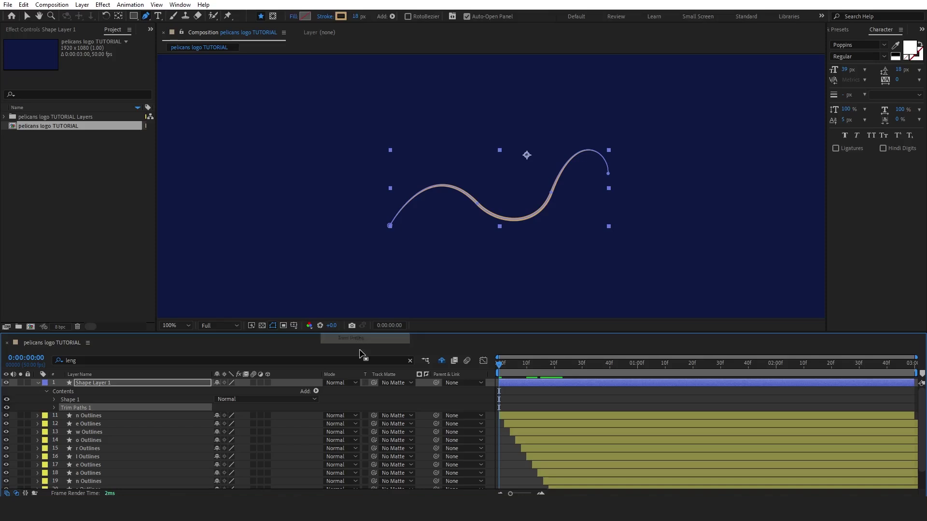
Keyframe the Trim Paths End of Shape Layer 1 from 0% at frame 0 to 100% at frame 10
{"action": "left_click", "coordinate": [54, 407]}
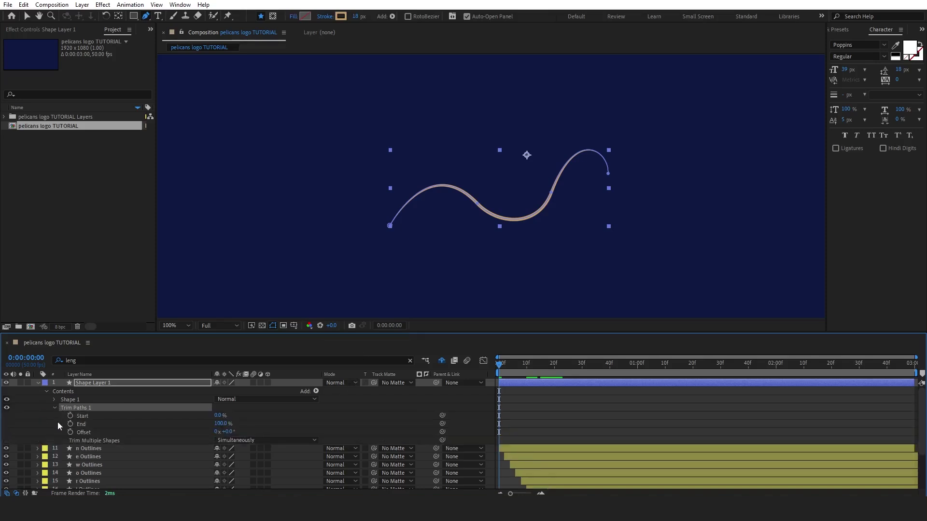
{"action": "left_click", "coordinate": [70, 424]}
{"action": "left_click_drag", "start_coordinate": [502, 423], "coordinate": [516, 425]}
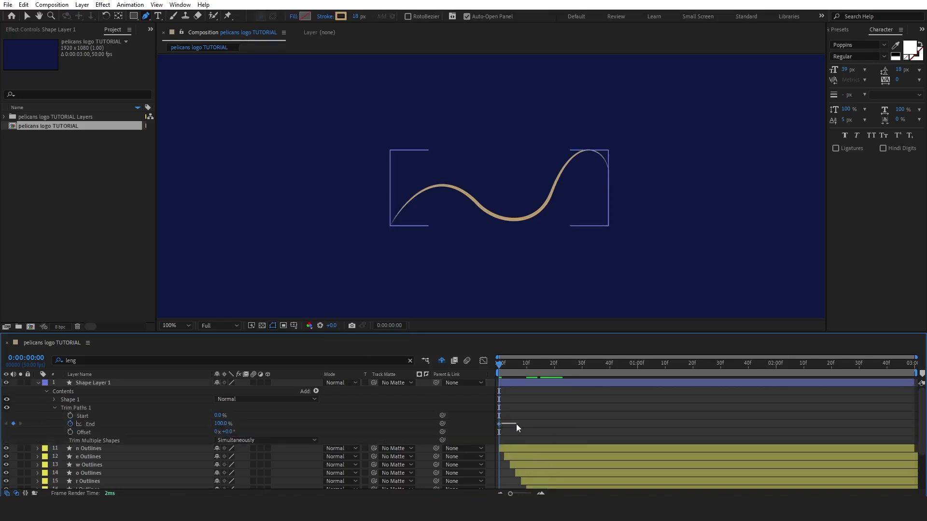
{"action": "left_click", "coordinate": [527, 365]}
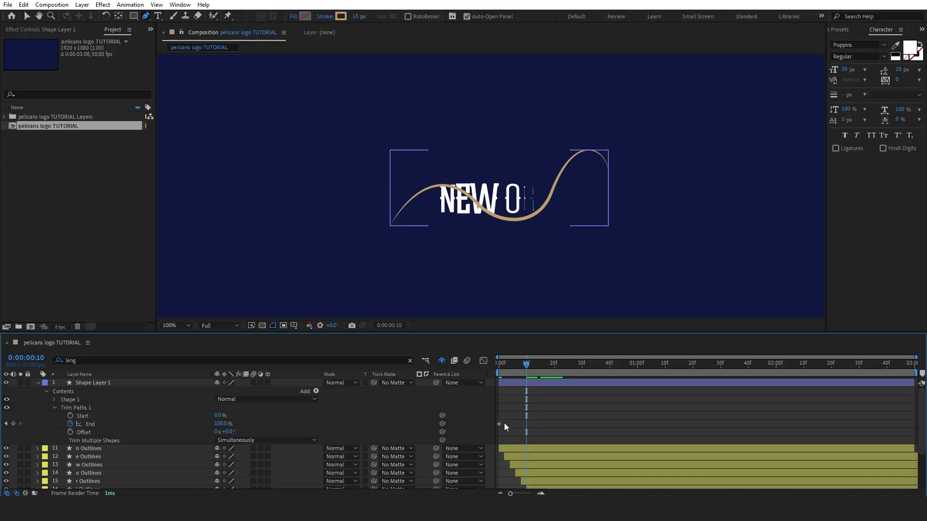
{"action": "left_click_drag", "start_coordinate": [499, 424], "coordinate": [526, 424]}
{"action": "left_click", "coordinate": [498, 365]}
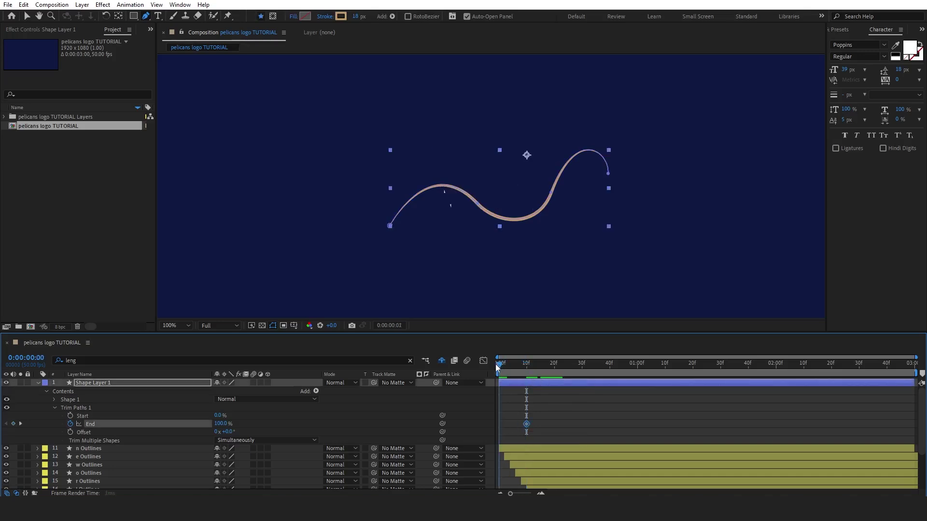
{"action": "left_click_drag", "start_coordinate": [222, 427], "coordinate": [161, 431]}
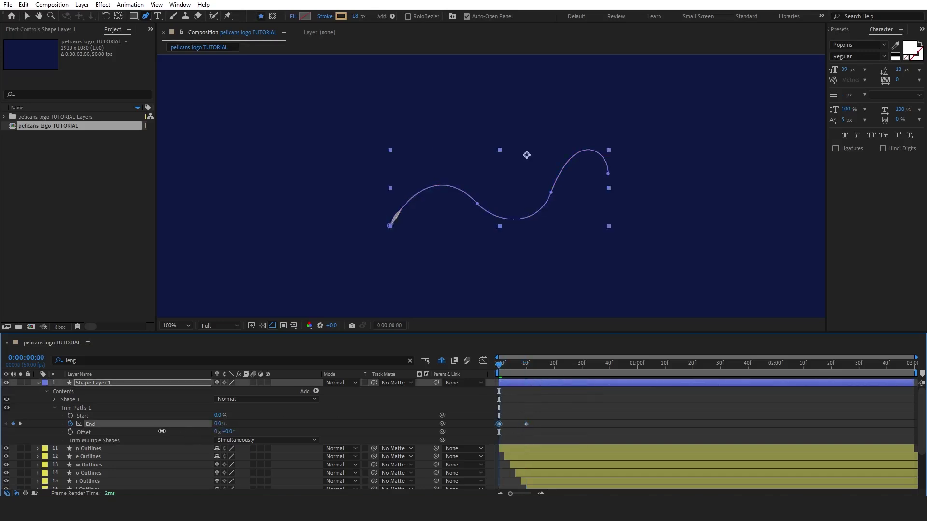
Keyframe the Trim Paths Start of Shape Layer 1 from 0% at frame 0 to 100% at frame 10
{"action": "left_click", "coordinate": [70, 416]}
{"action": "key", "text": "k"}
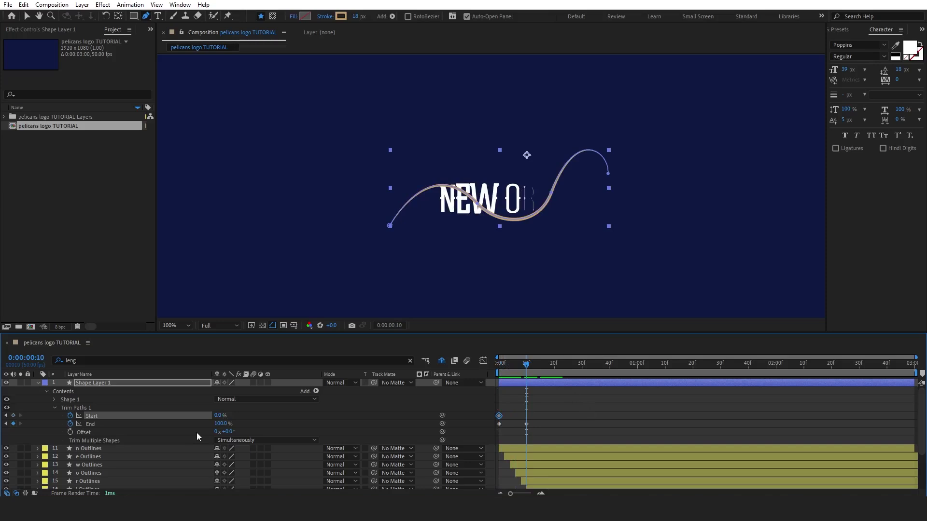
{"action": "left_click_drag", "start_coordinate": [220, 416], "coordinate": [360, 416]}
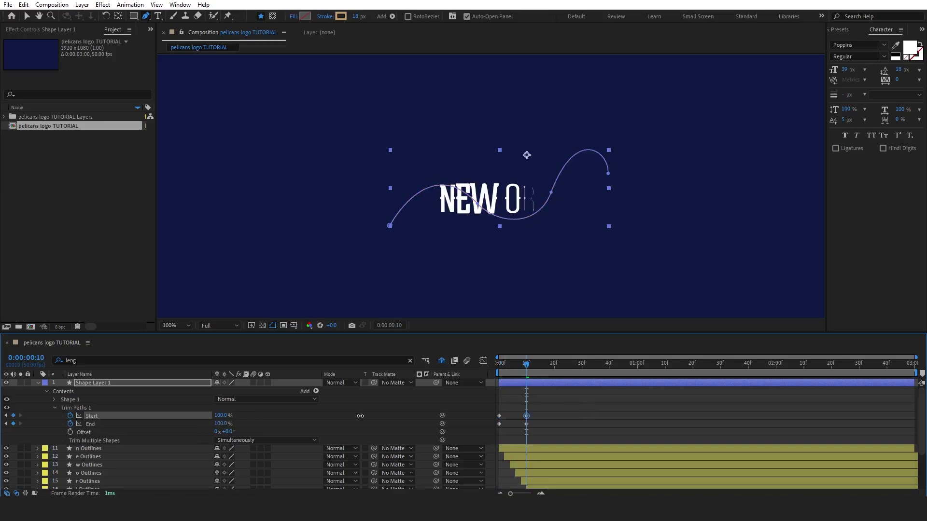
Apply Easy Ease to all Trim Paths keyframes and reshape Start's speed graph so its speed peaks at frame 10
{"action": "left_click_drag", "start_coordinate": [539, 431], "coordinate": [483, 392]}
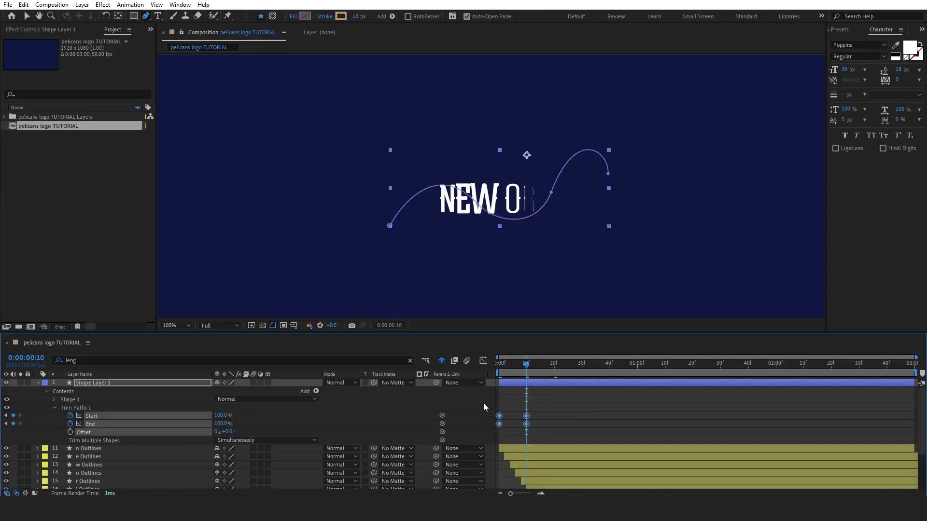
{"action": "key", "text": "F9"}
{"action": "left_click_drag", "start_coordinate": [544, 414], "coordinate": [491, 408]}
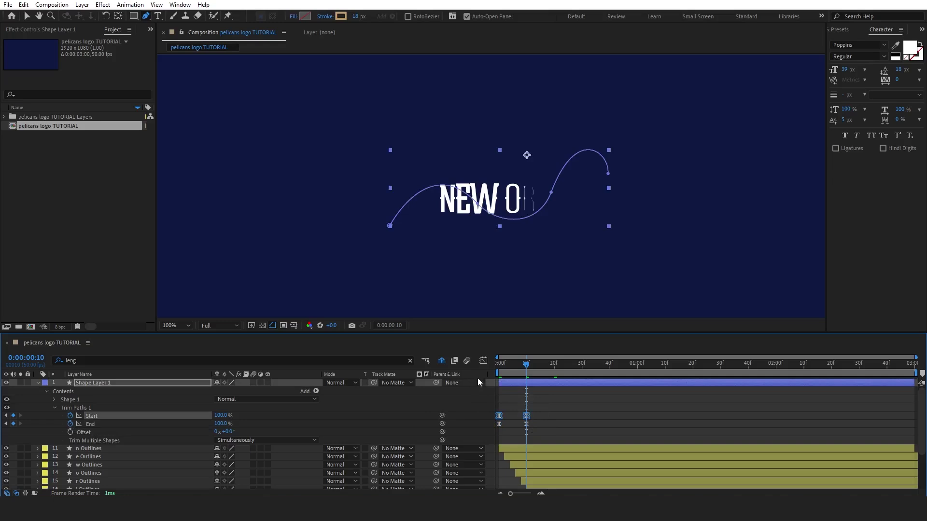
{"action": "left_click", "coordinate": [483, 361]}
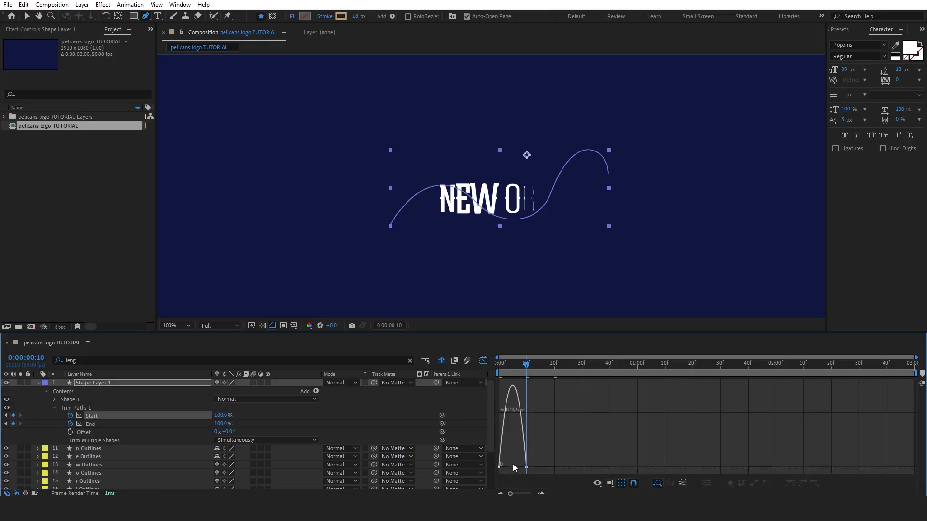
{"action": "key", "text": "v"}
{"action": "left_click_drag", "start_coordinate": [533, 471], "coordinate": [494, 427]}
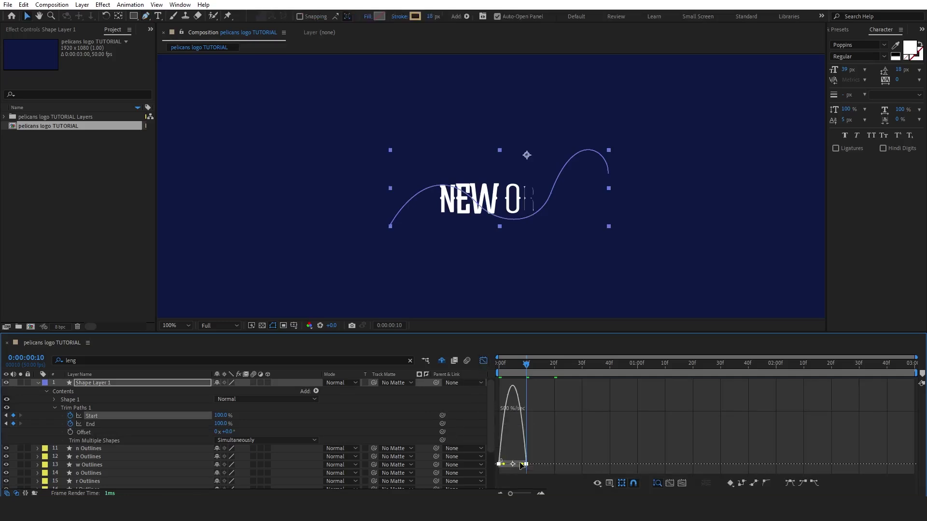
{"action": "mouse_move", "coordinate": [524, 465]}
{"action": "left_mouse_down"}
{"action": "mouse_move", "coordinate": [515, 469]}
{"action": "mouse_move", "coordinate": [526, 467]}
{"action": "left_mouse_up"}
{"action": "left_click", "coordinate": [483, 362]}
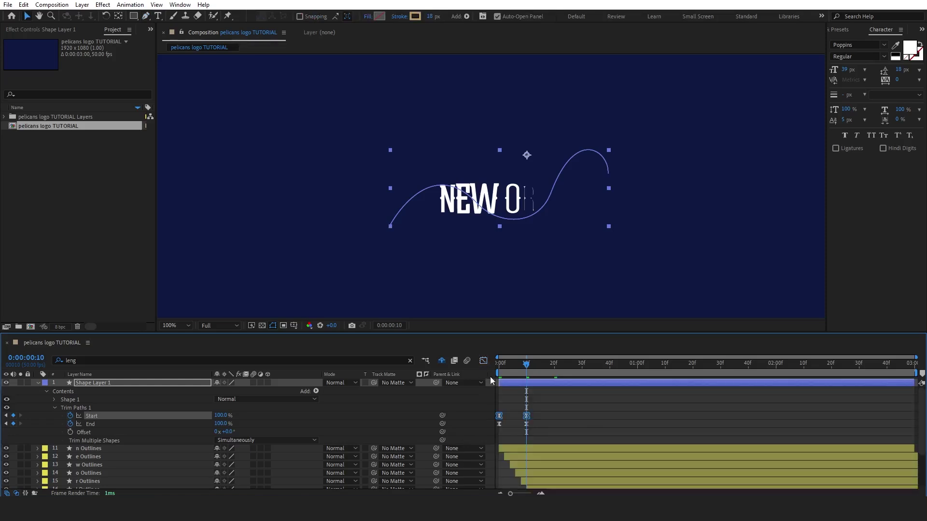
Reshape End's speed graph so its speed peaks at frame 0, and compare it with Start's curve
{"action": "left_click_drag", "start_coordinate": [549, 421], "coordinate": [482, 423]}
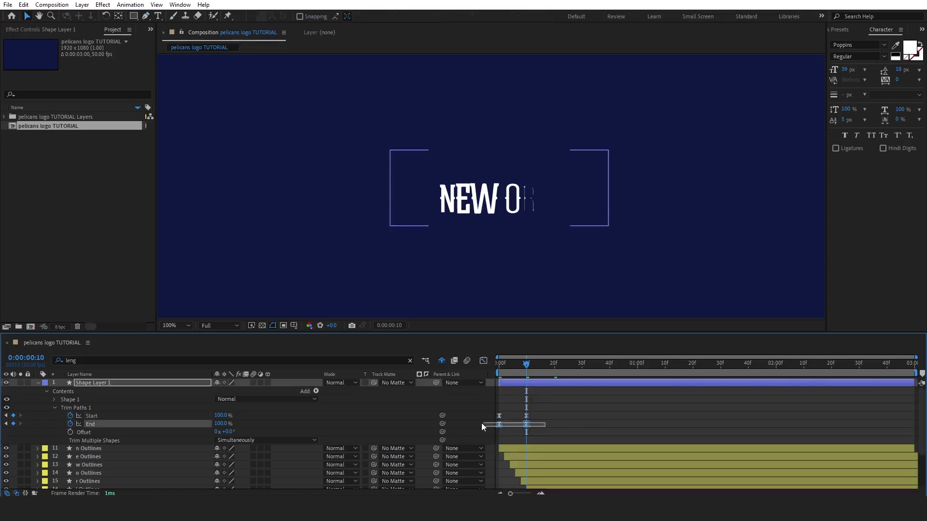
{"action": "left_click", "coordinate": [483, 362]}
{"action": "left_click", "coordinate": [501, 467]}
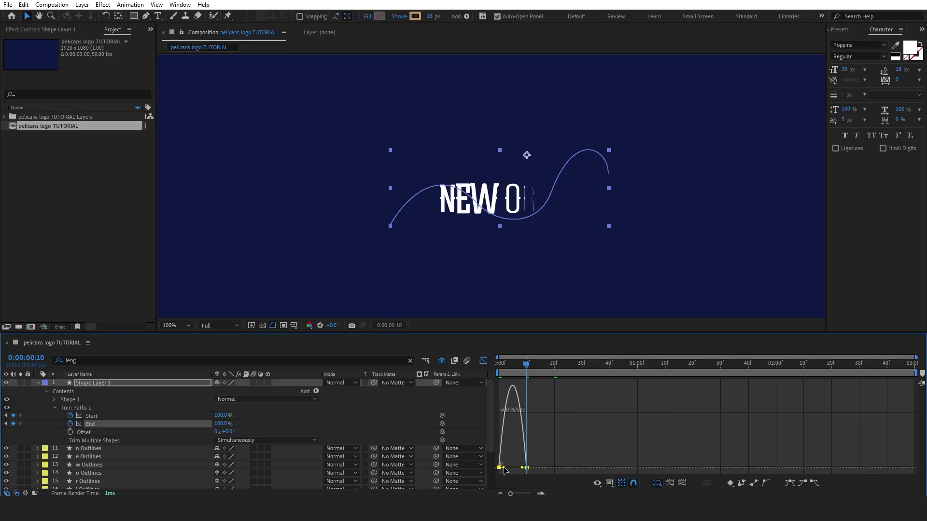
{"action": "mouse_move", "coordinate": [503, 468]}
{"action": "left_mouse_down"}
{"action": "mouse_move", "coordinate": [489, 468]}
{"action": "mouse_move", "coordinate": [509, 456]}
{"action": "mouse_move", "coordinate": [517, 470]}
{"action": "mouse_move", "coordinate": [498, 467]}
{"action": "left_mouse_up"}
{"action": "left_click", "coordinate": [483, 361]}
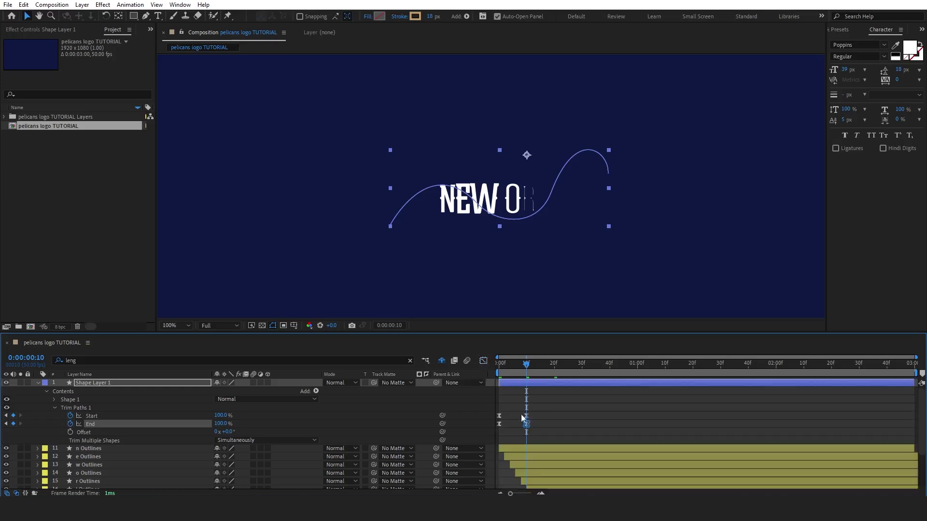
{"action": "left_click_drag", "start_coordinate": [545, 432], "coordinate": [517, 406]}
{"action": "left_click", "coordinate": [482, 361]}
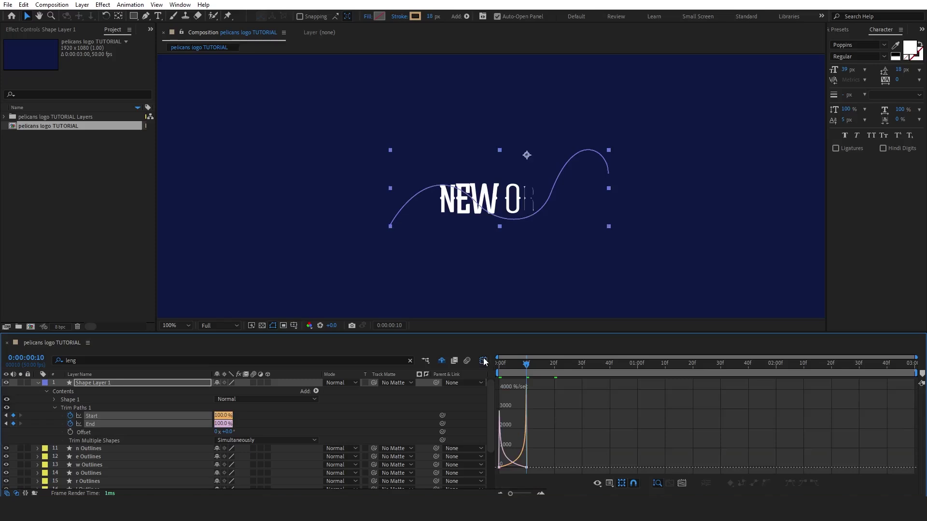
{"action": "left_click", "coordinate": [483, 361]}
Preview the stroke animation, move the final Start and End keyframes to frame 20, and preview again
{"action": "key", "text": "space"}
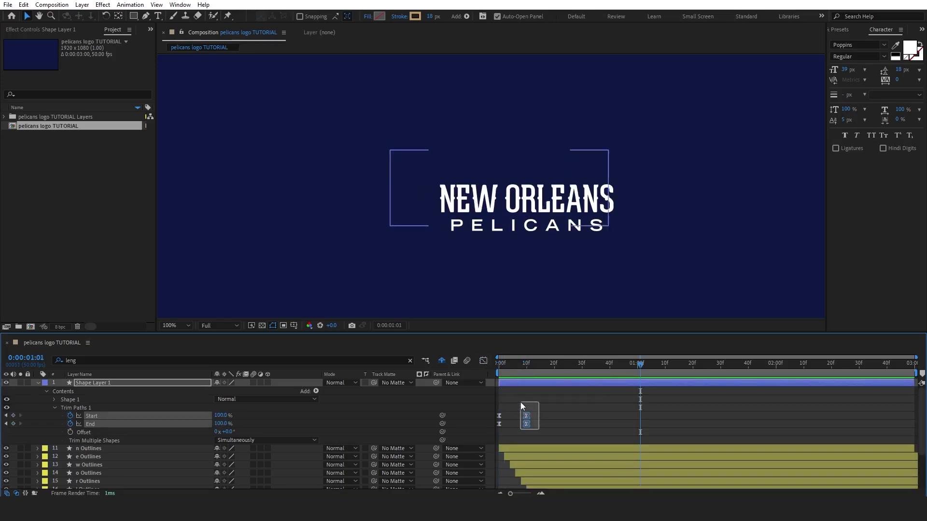
{"action": "left_click_drag", "start_coordinate": [520, 402], "coordinate": [552, 416]}
{"action": "left_click", "coordinate": [553, 366]}
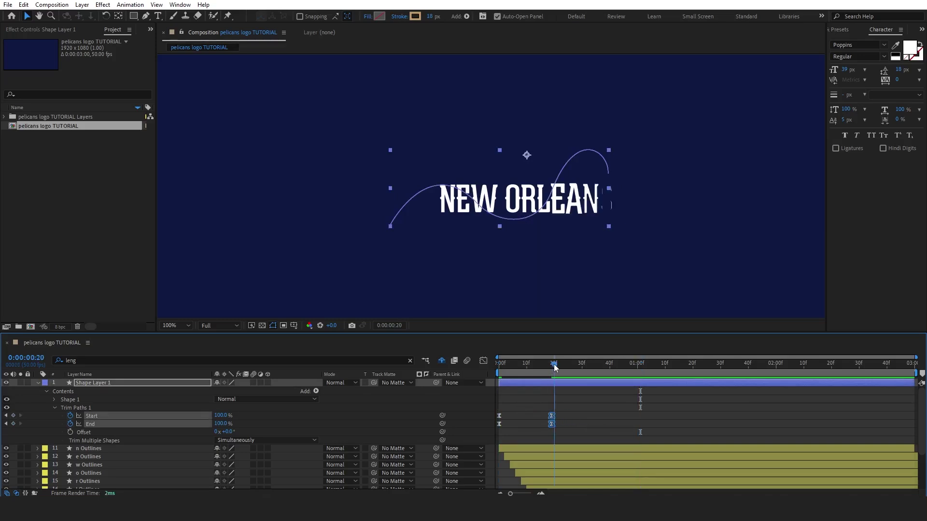
{"action": "mouse_move", "coordinate": [553, 417]}
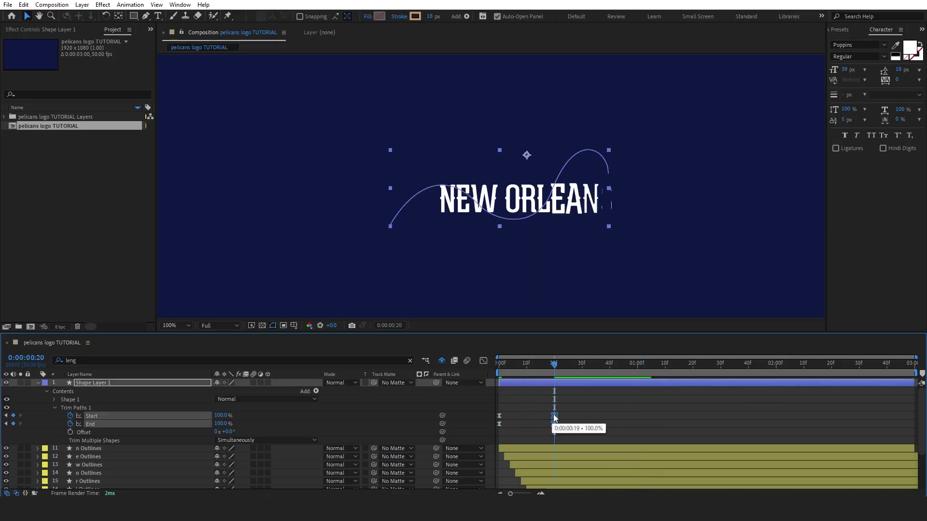
{"action": "key", "text": "space"}
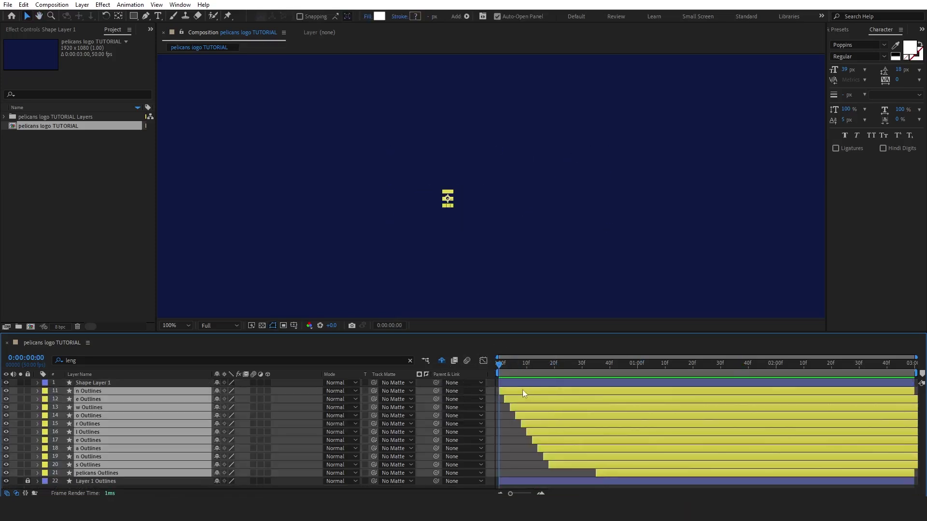
Shift all letter layers and the pelicans Outlines layer about 7 frames later and preview the timing
{"action": "left_click_drag", "start_coordinate": [523, 390], "coordinate": [542, 390]}
{"action": "key", "text": "space"}
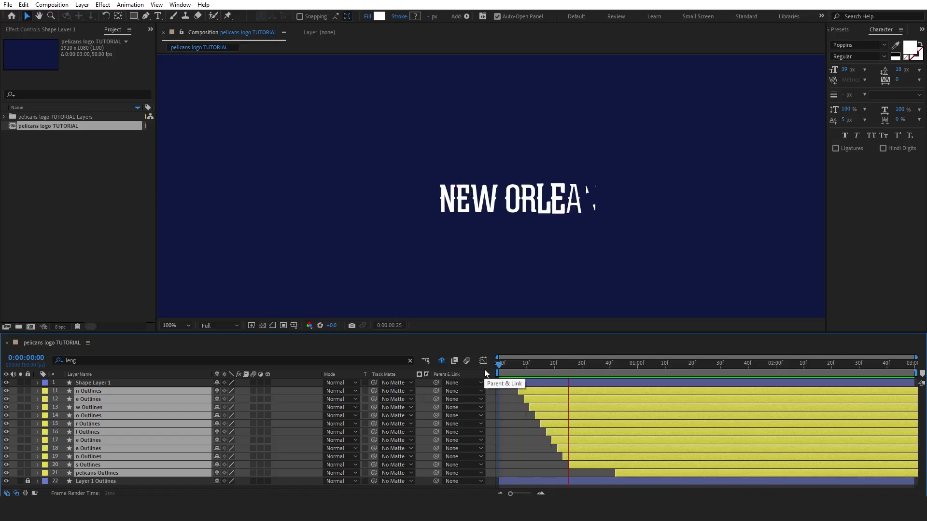
{"action": "key", "text": "space"}
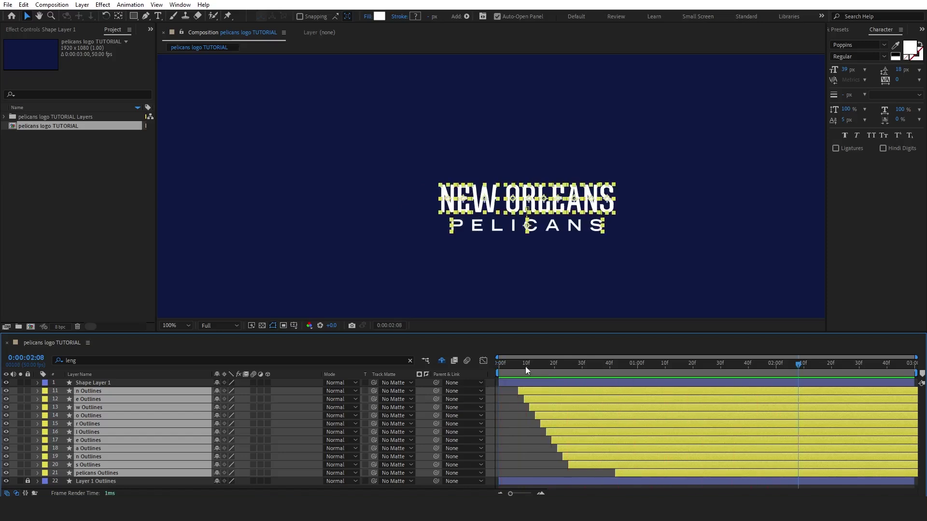
Duplicate Shape Layer 1, start the copy about 2 frames later, and set its stroke color to white (FFFFFF)
{"action": "left_click", "coordinate": [525, 366]}
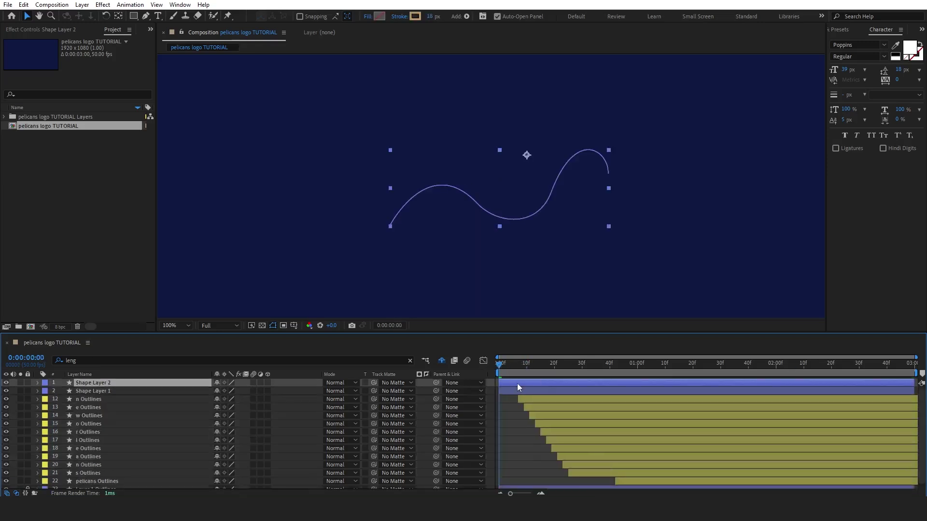
{"action": "left_click_drag", "start_coordinate": [517, 383], "coordinate": [522, 383]}
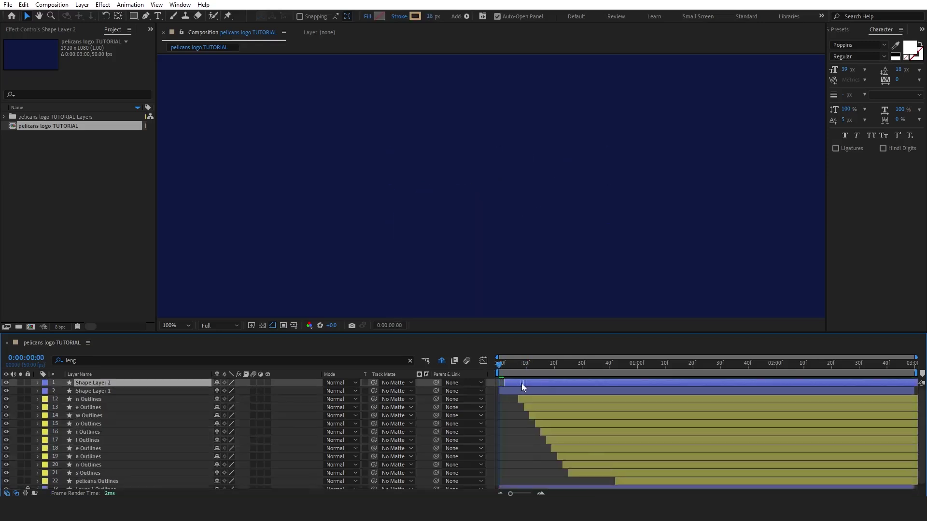
{"action": "left_click", "coordinate": [521, 365]}
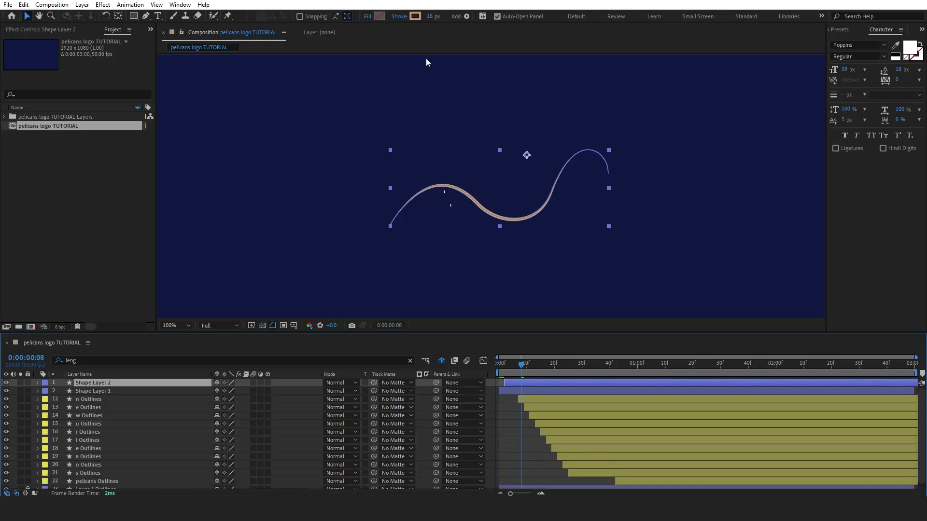
{"action": "left_click", "coordinate": [416, 15]}
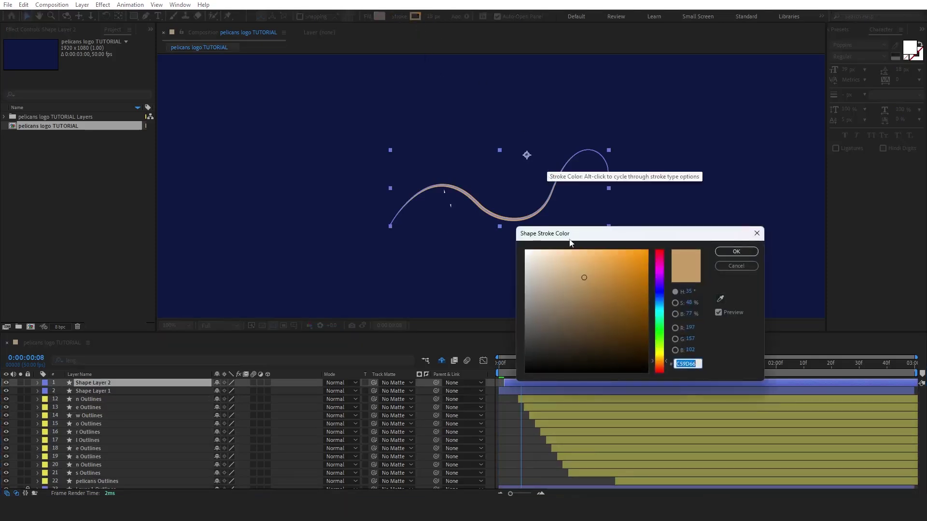
{"action": "left_click_drag", "start_coordinate": [513, 235], "coordinate": [513, 235]}
{"action": "left_click", "coordinate": [736, 252]}
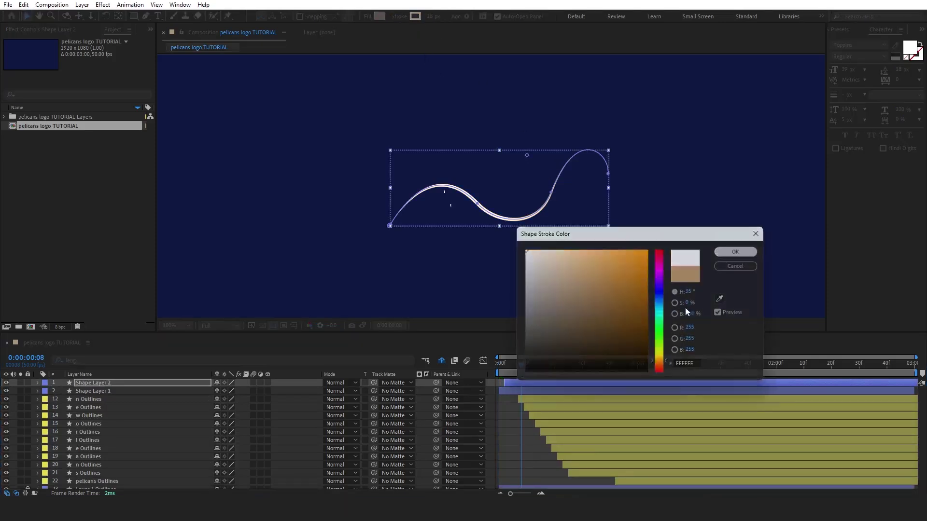
Place the gold Shape Layer 1 above the white Shape Layer 2 in the layer stack and preview the animation
{"action": "left_click_drag", "start_coordinate": [514, 365], "coordinate": [489, 373]}
{"action": "left_click_drag", "start_coordinate": [147, 391], "coordinate": [147, 379]}
{"action": "key", "text": "space"}
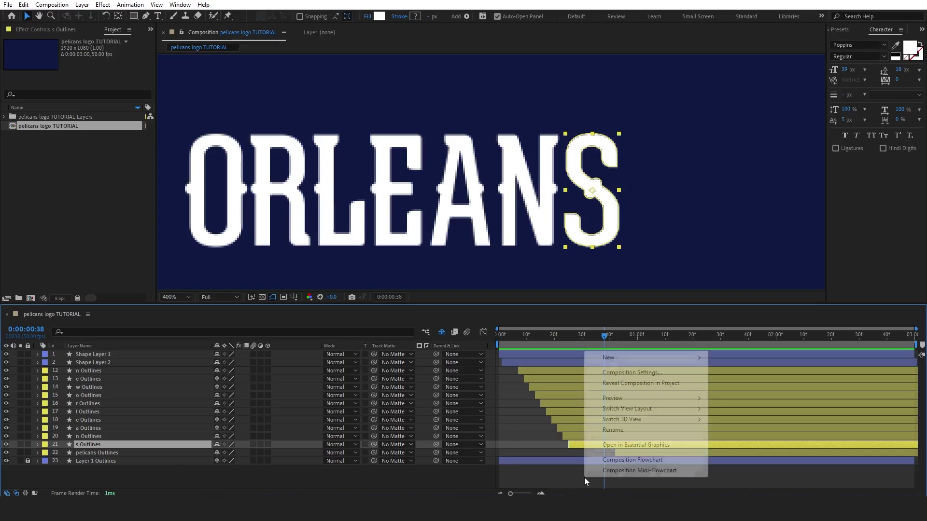
Add a null object, align its start with the s Outlines layer, and parent s Outlines to it
{"action": "mouse_move", "coordinate": [637, 363]}
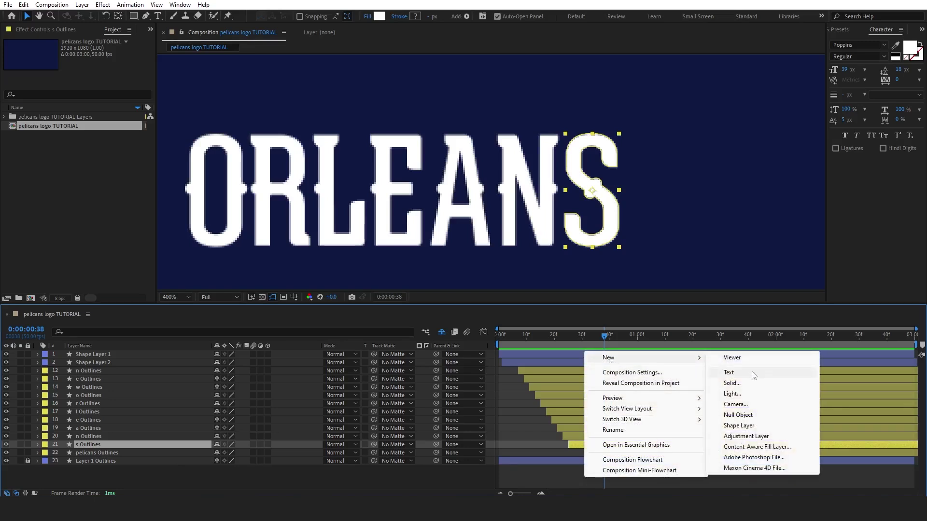
{"action": "left_click", "coordinate": [744, 415]}
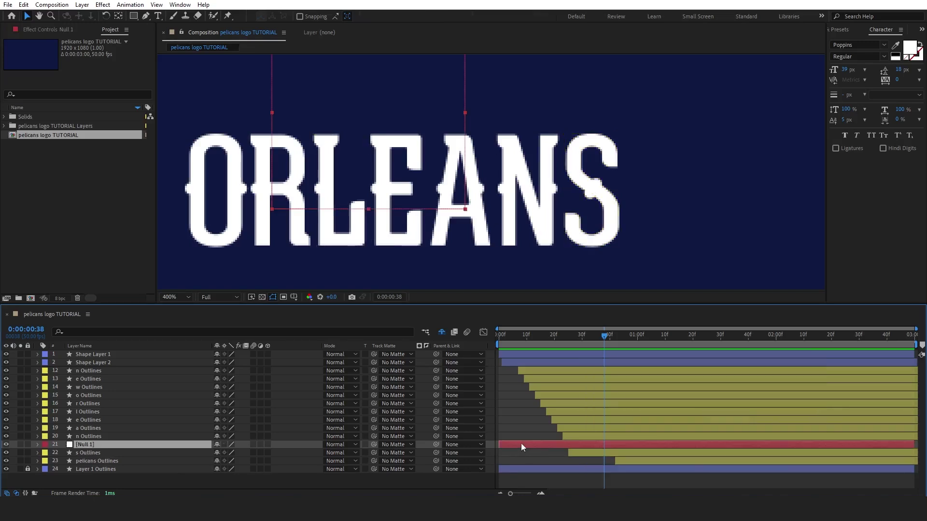
{"action": "left_click_drag", "start_coordinate": [520, 443], "coordinate": [590, 448]}
{"action": "left_click_drag", "start_coordinate": [436, 452], "coordinate": [181, 444]}
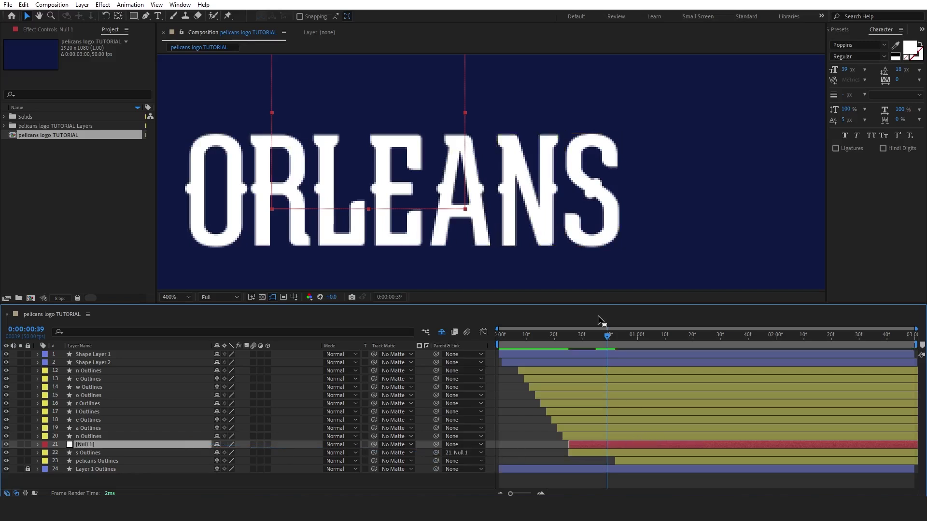
Move the null's anchor point to the bottom centre of the final S in ORLEANS
{"action": "scroll", "coordinate": [540, 176], "scroll_direction": "down", "scroll_amount": 2}
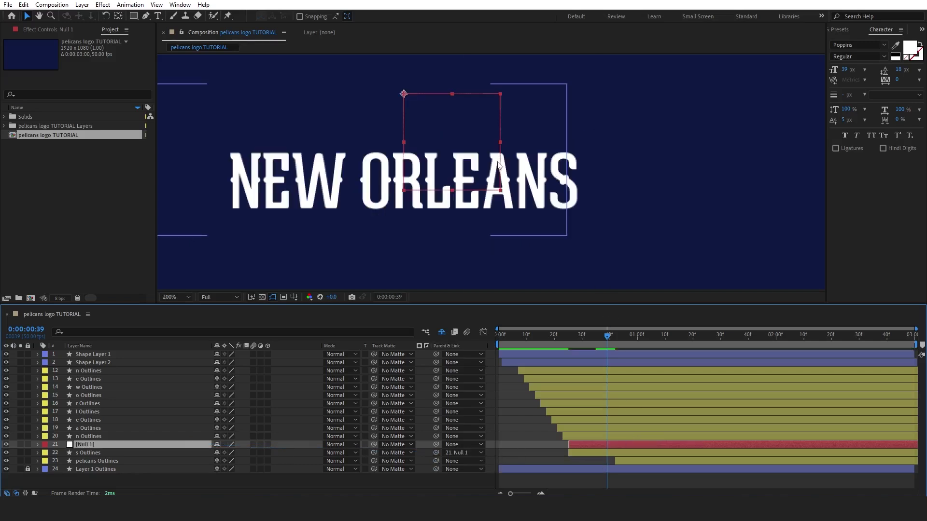
{"action": "key", "text": "y"}
{"action": "left_click_drag", "start_coordinate": [406, 95], "coordinate": [564, 209]}
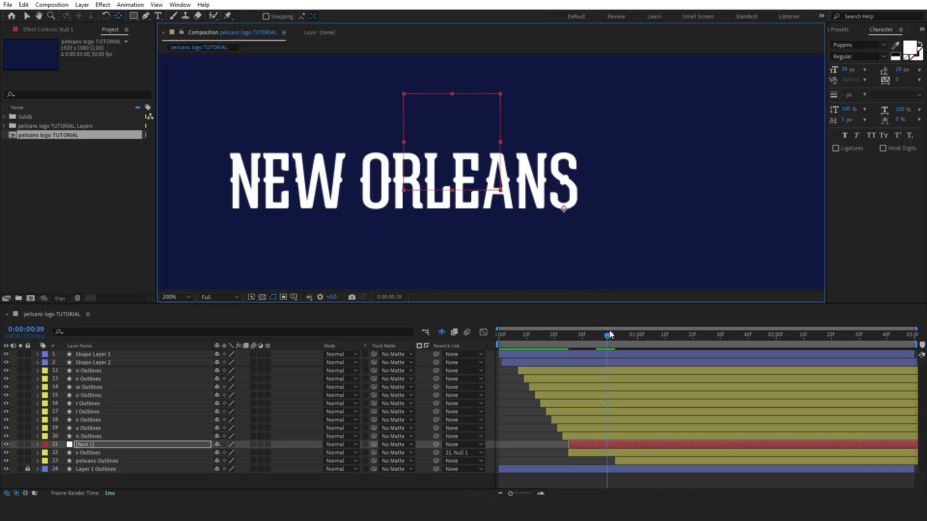
Keyframe Null 1's vertical scale at 100% at 0:00:00:36, 76.9% at 0:00:00:42 and about 125.6% at 0:00:01:00
{"action": "left_click_drag", "start_coordinate": [610, 336], "coordinate": [600, 336]}
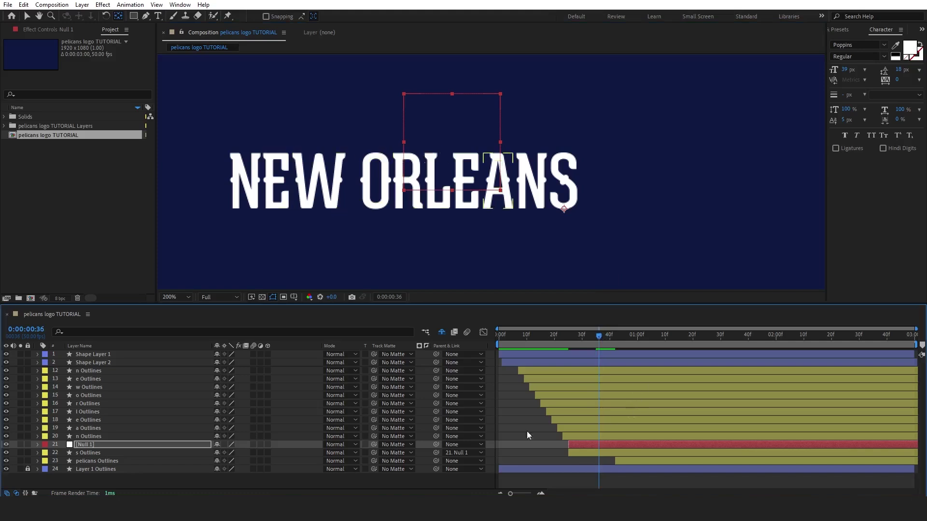
{"action": "left_click", "coordinate": [112, 444]}
{"action": "key", "text": "s"}
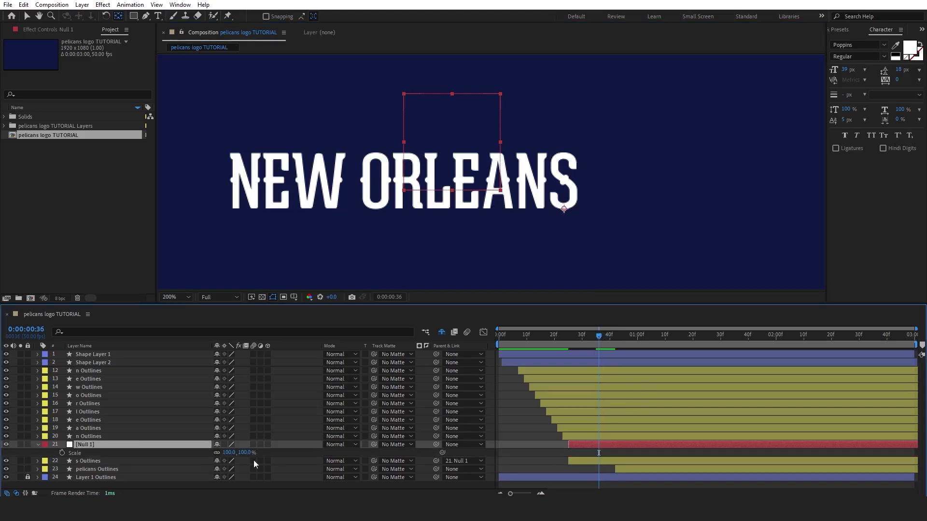
{"action": "left_click", "coordinate": [62, 453]}
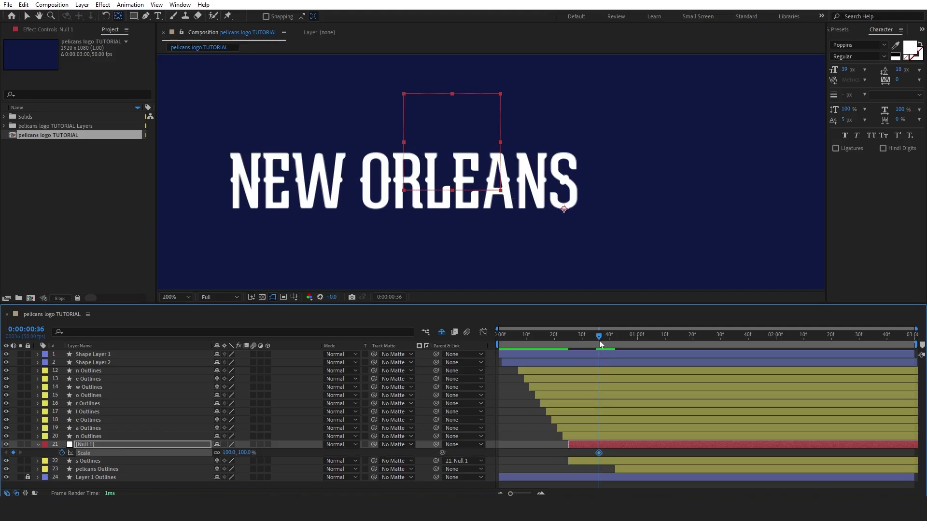
{"action": "left_click_drag", "start_coordinate": [599, 335], "coordinate": [616, 339]}
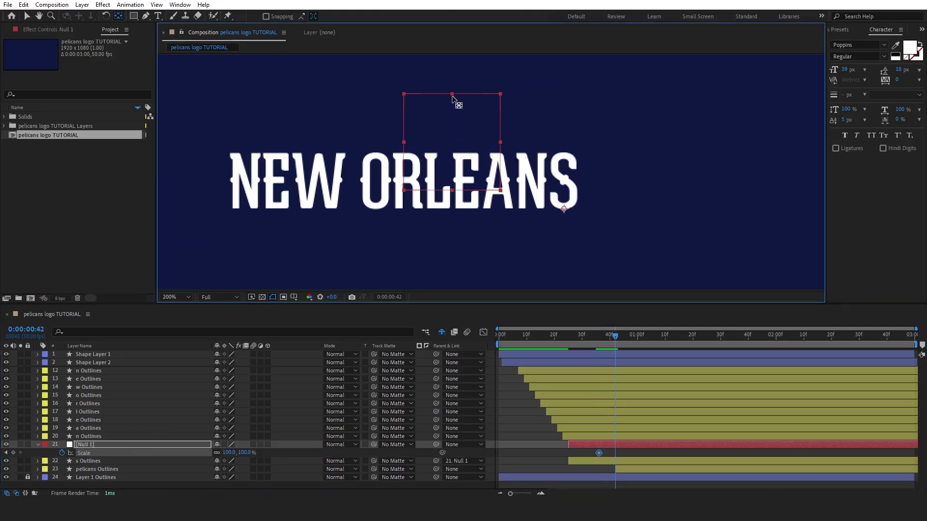
{"action": "key", "text": "v"}
{"action": "left_click_drag", "start_coordinate": [452, 94], "coordinate": [453, 121]}
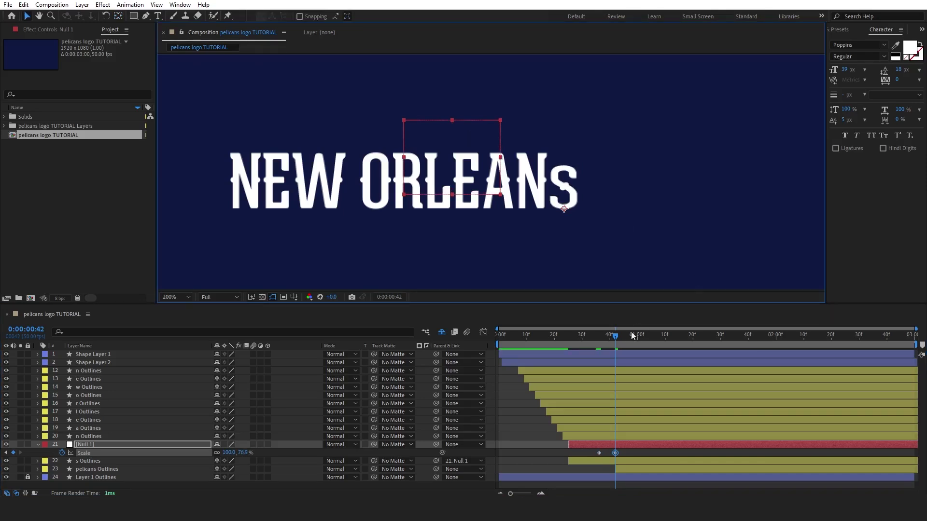
{"action": "left_click_drag", "start_coordinate": [615, 338], "coordinate": [641, 338]}
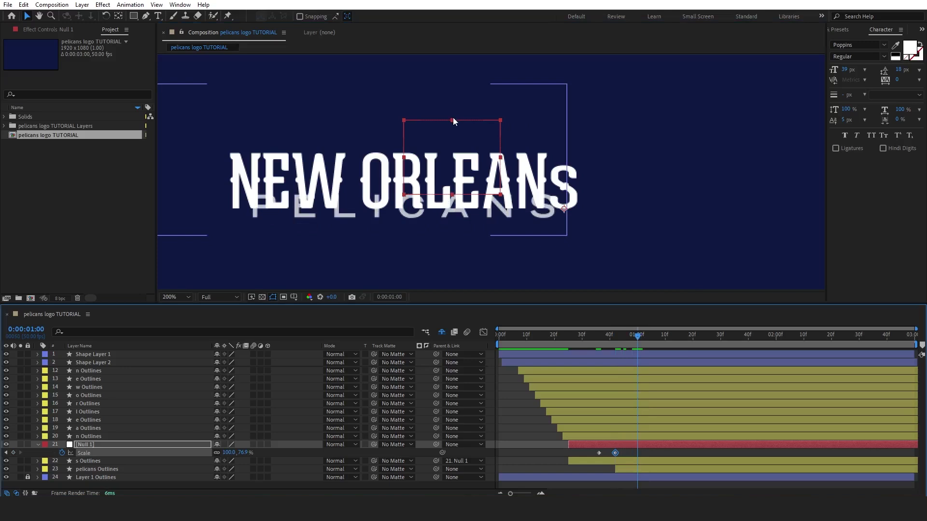
{"action": "left_click_drag", "start_coordinate": [453, 119], "coordinate": [456, 62]}
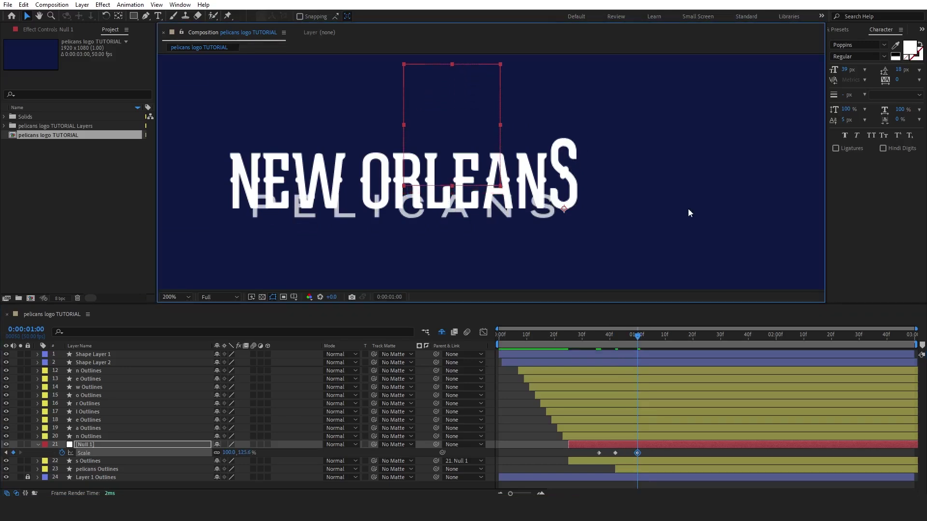
Copy Null 1's first scale keyframe to 0:00:01:05 and apply Easy Ease to all its scale keyframes
{"action": "left_click", "coordinate": [599, 452]}
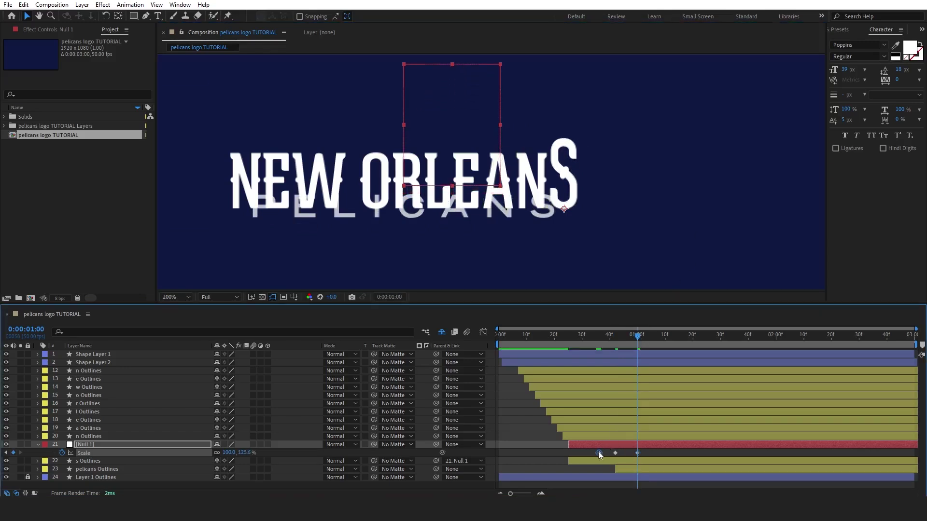
{"action": "left_click_drag", "start_coordinate": [639, 338], "coordinate": [656, 339]}
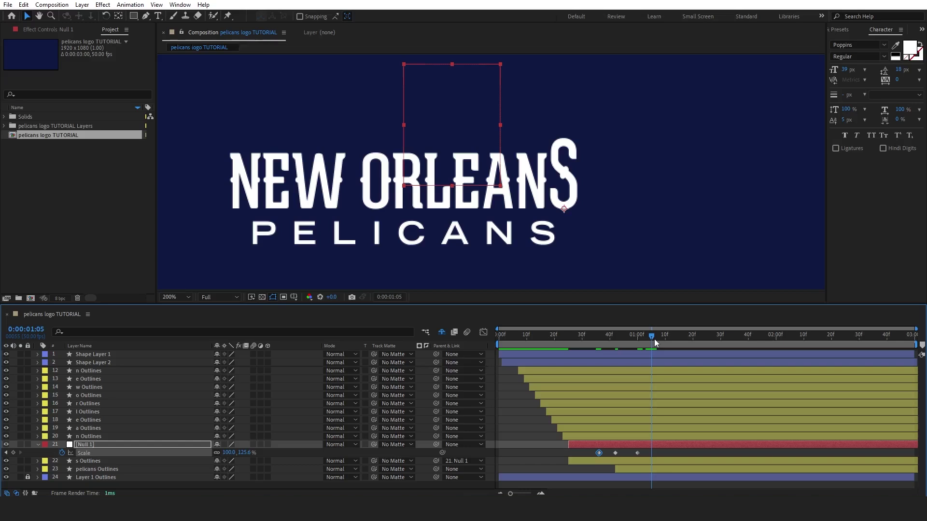
{"action": "key", "text": "ctrl+v"}
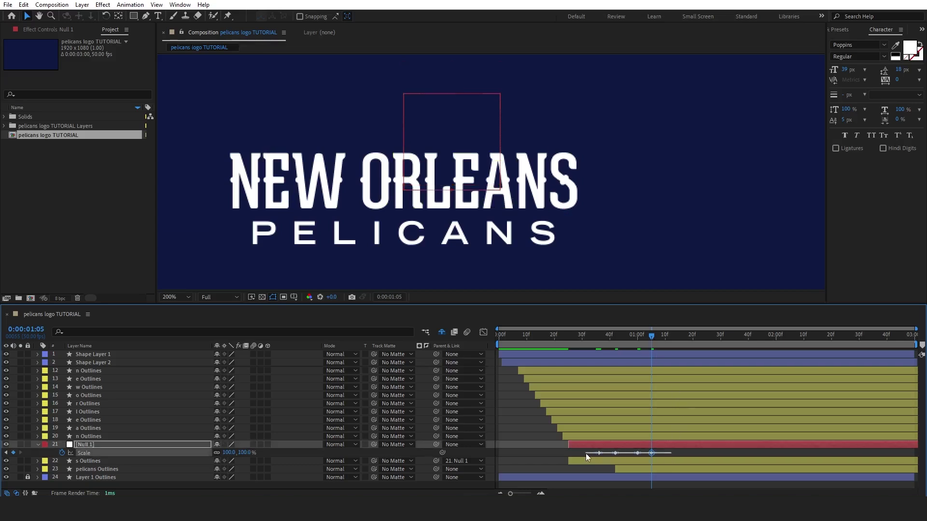
{"action": "left_click_drag", "start_coordinate": [586, 454], "coordinate": [586, 454]}
{"action": "key", "text": "F9"}
Spread Null 1's scale keyframes so the last falls at about 0:00:01:19, previewing the final S before and after
{"action": "left_click", "coordinate": [565, 336]}
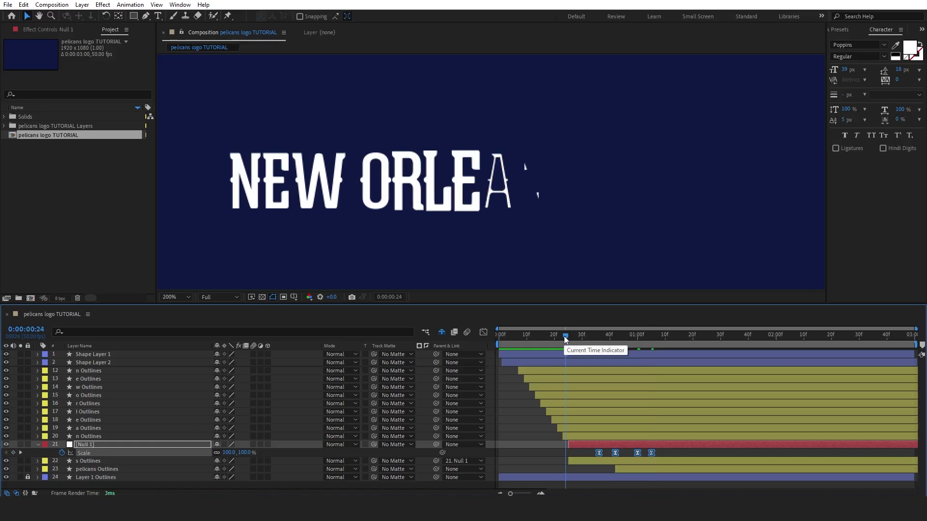
{"action": "key", "text": "space"}
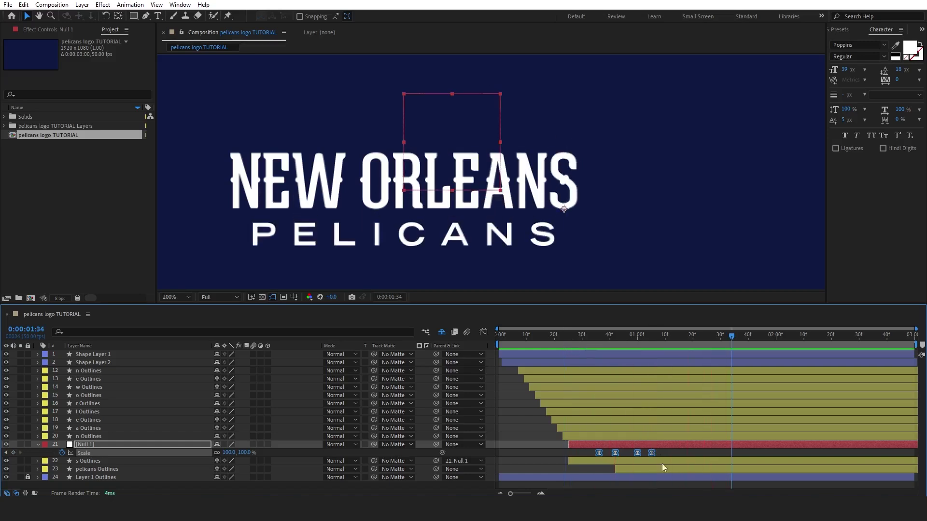
{"action": "left_click_drag", "start_coordinate": [652, 453], "coordinate": [688, 455]}
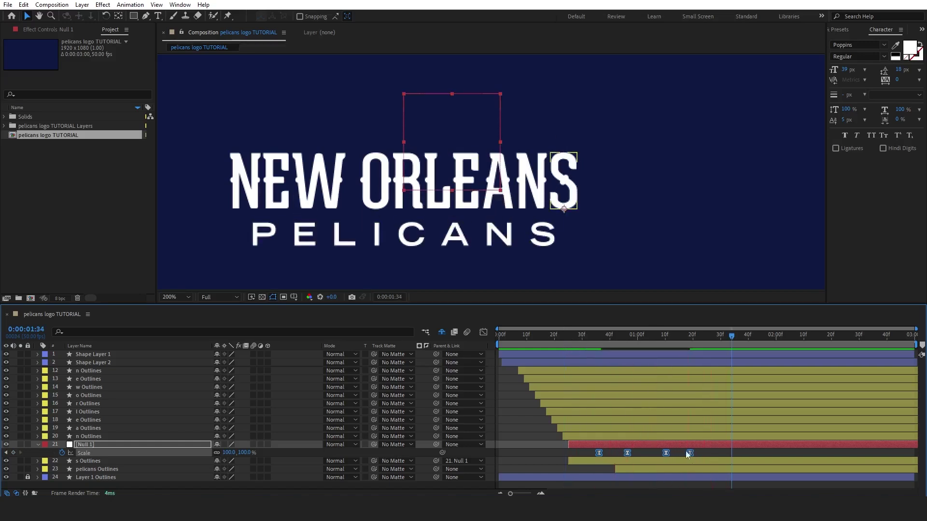
{"action": "left_click", "coordinate": [558, 335]}
{"action": "key", "text": "space"}
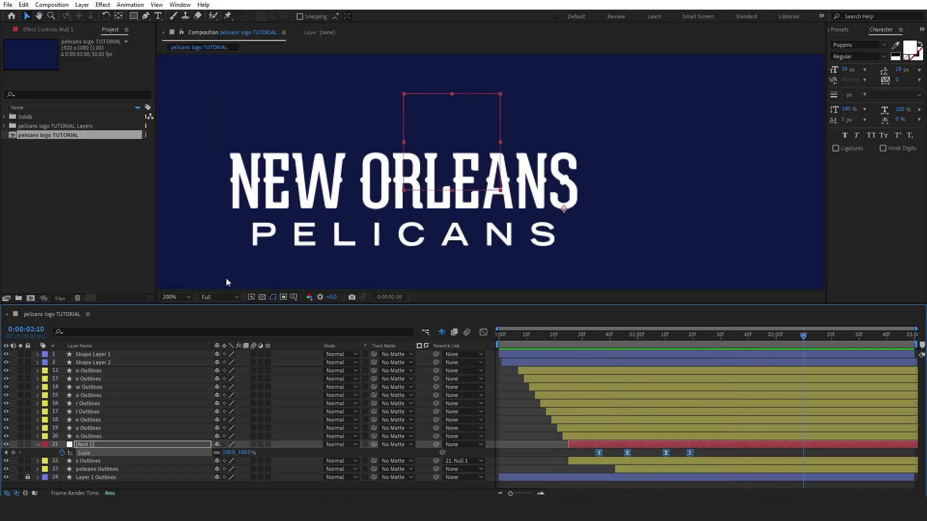
Add a second null above n Outlines, parent the first n and e Outlines to it, and align its start with n Outlines
{"action": "left_click", "coordinate": [187, 297]}
{"action": "left_click", "coordinate": [182, 307]}
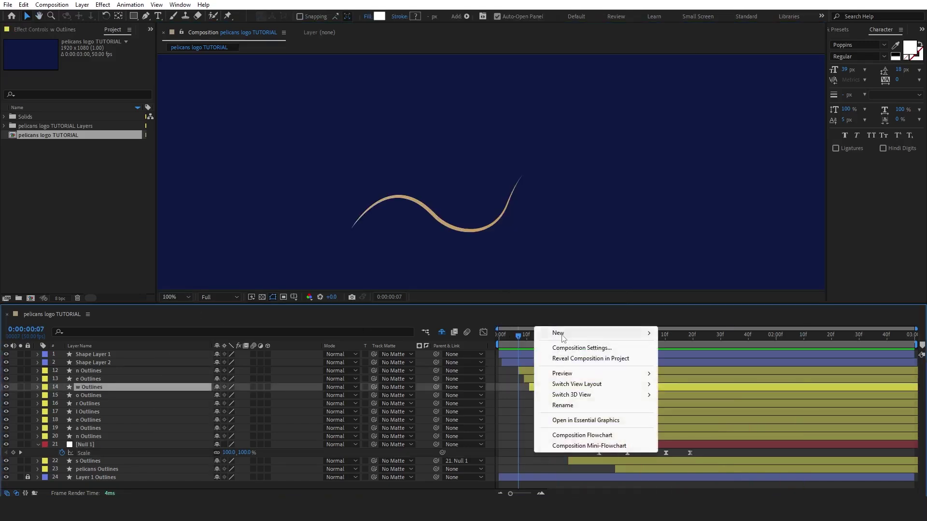
{"action": "mouse_move", "coordinate": [562, 337]}
{"action": "left_click", "coordinate": [682, 390]}
{"action": "left_click_drag", "start_coordinate": [99, 388], "coordinate": [105, 367]}
{"action": "left_click_drag", "start_coordinate": [436, 379], "coordinate": [119, 374]}
{"action": "left_click_drag", "start_coordinate": [527, 372], "coordinate": [529, 372]}
At 0:00:02:20, reveal Null 2's Scale and move its anchor point to the bottom centre of the letters NE
{"action": "left_click_drag", "start_coordinate": [574, 338], "coordinate": [831, 341]}
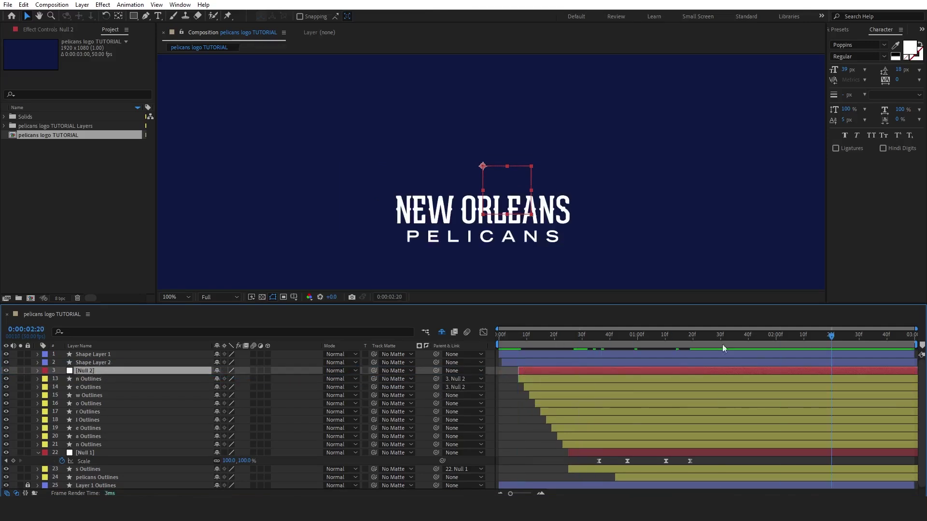
{"action": "key", "text": "s"}
{"action": "key", "text": "y"}
{"action": "left_click_drag", "start_coordinate": [483, 166], "coordinate": [412, 222]}
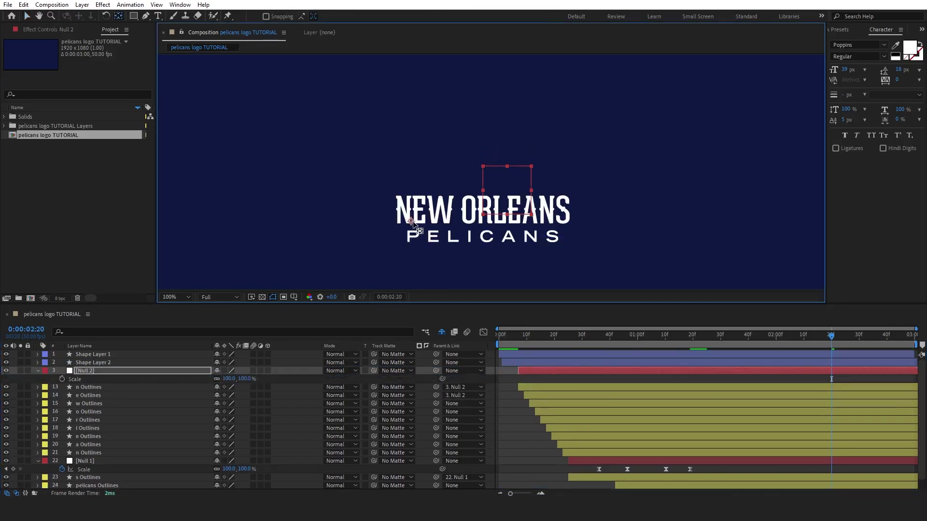
Keyframe Null 2's scale from 100% at about 0:00:02:14, squashed at 0:00:02:20, and stretched vertically to about 125% at 0:00:02:30
{"action": "left_click", "coordinate": [62, 380]}
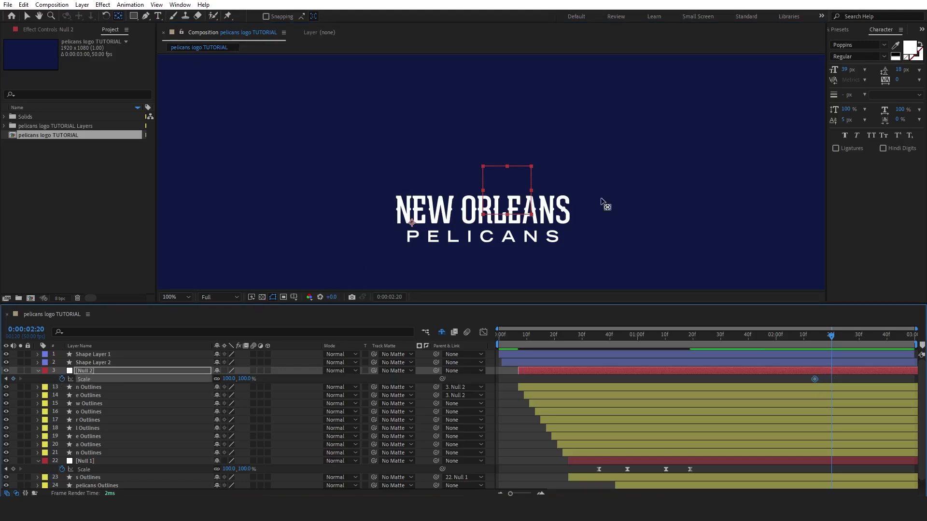
{"action": "key", "text": "v"}
{"action": "left_click_drag", "start_coordinate": [507, 166], "coordinate": [510, 179]}
{"action": "left_click_drag", "start_coordinate": [835, 335], "coordinate": [859, 337]}
{"action": "left_click_drag", "start_coordinate": [507, 179], "coordinate": [506, 153]}
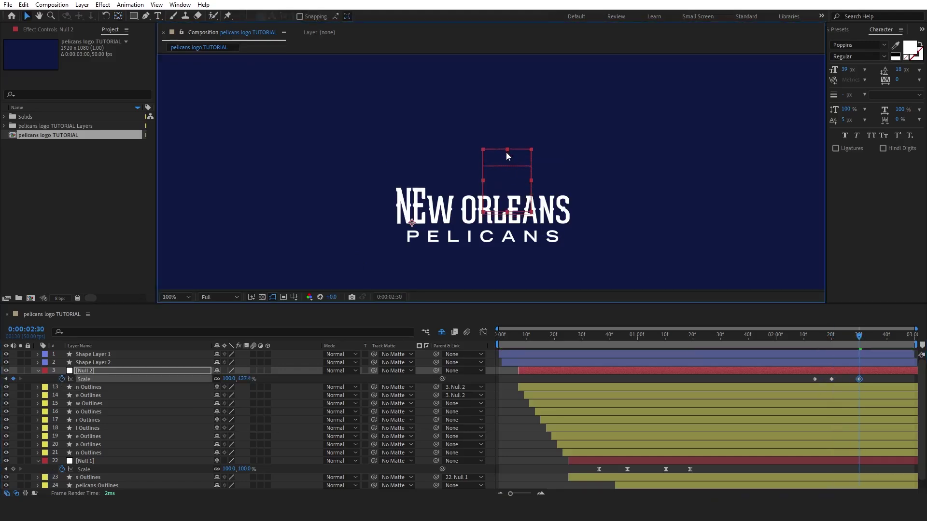
Copy Null 2's first scale keyframe to about 0:00:02:34
{"action": "left_click", "coordinate": [815, 380]}
{"action": "key", "text": "ctrl+c"}
{"action": "left_click", "coordinate": [870, 338]}
{"action": "key", "text": "ctrl+v"}
Reshape Null 2's scale speed curve to slow at the squash and peak sharply at the 0:00:02:30 keyframe, and preview it
{"action": "left_click_drag", "start_coordinate": [883, 381], "coordinate": [792, 378]}
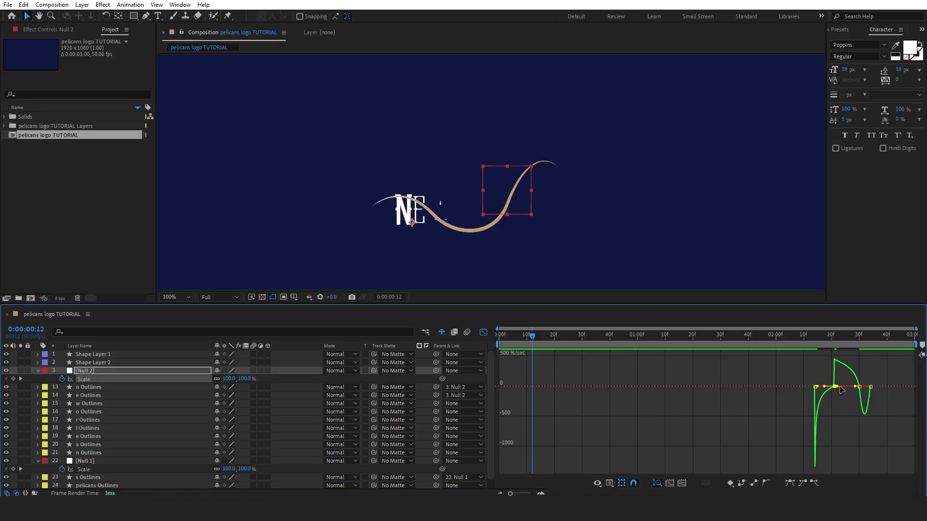
{"action": "left_click_drag", "start_coordinate": [841, 389], "coordinate": [860, 393]}
{"action": "left_click", "coordinate": [857, 412]}
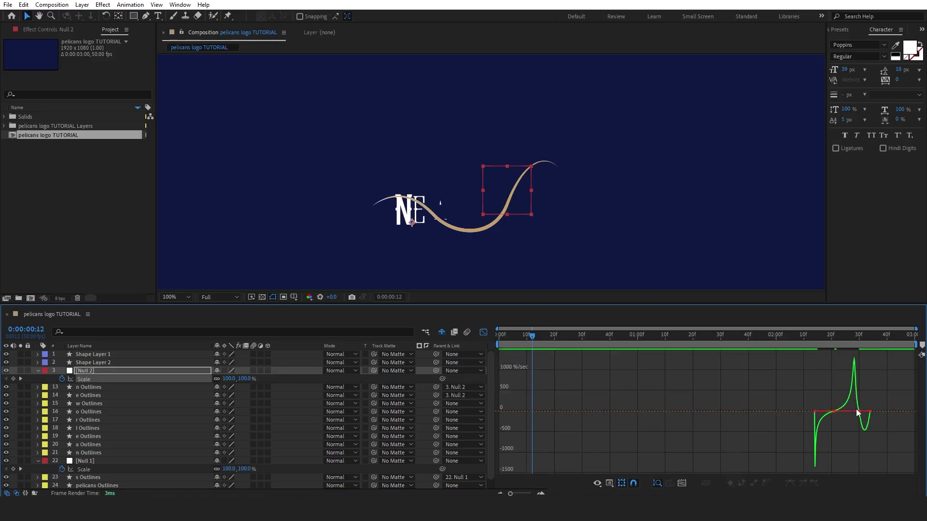
{"action": "left_click", "coordinate": [858, 412]}
{"action": "left_click_drag", "start_coordinate": [854, 411], "coordinate": [859, 411]}
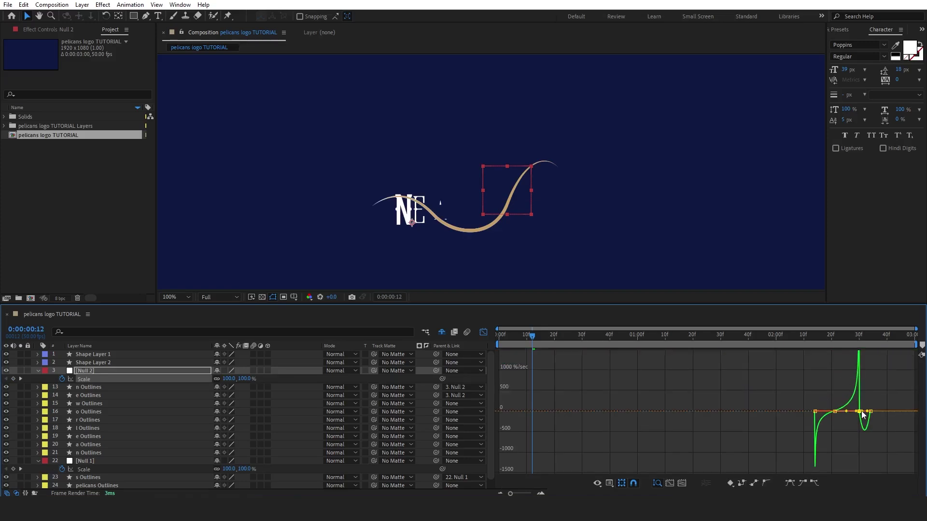
{"action": "key", "text": "shift+F3"}
{"action": "key", "text": "space"}
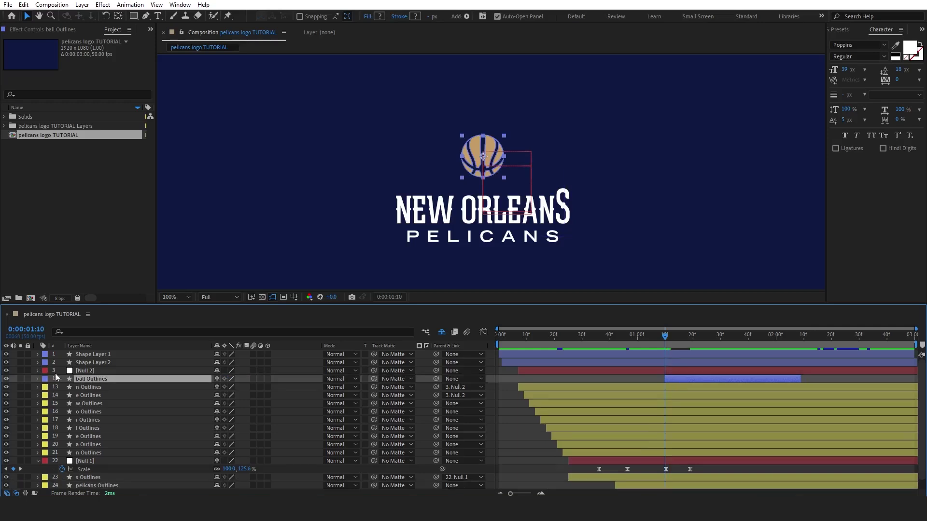
Animate ball Outlines from 1120, 539 above the final S at 0:00:01:10 to 813, 556 above NE at 0:00:01:30, with Easy Ease
{"action": "key", "text": "alt+shift+p"}
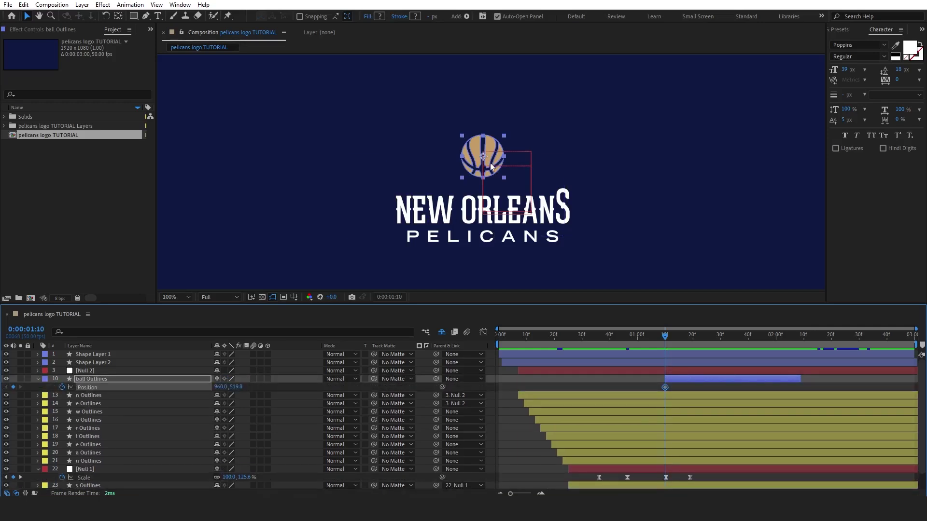
{"action": "left_click_drag", "start_coordinate": [483, 159], "coordinate": [564, 169]}
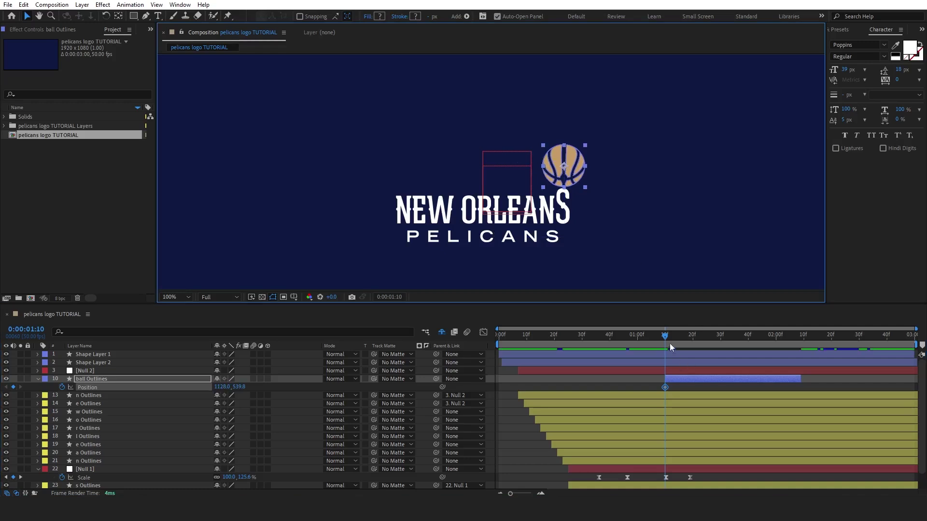
{"action": "left_click_drag", "start_coordinate": [670, 343], "coordinate": [723, 343]}
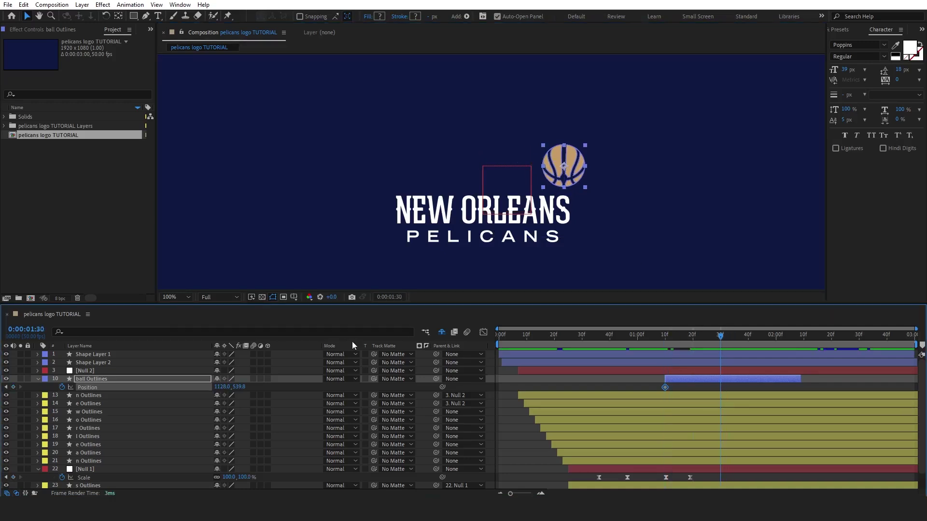
{"action": "left_click_drag", "start_coordinate": [555, 166], "coordinate": [412, 176]}
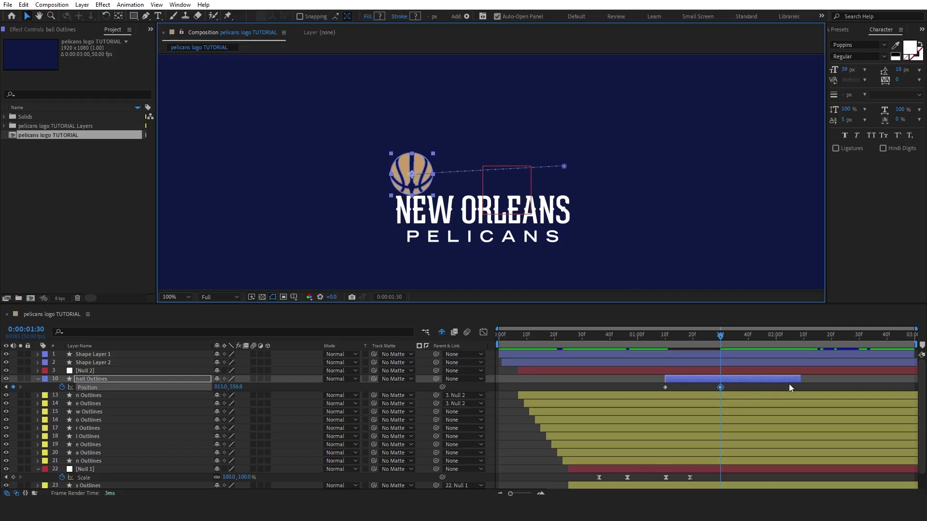
{"action": "left_click_drag", "start_coordinate": [732, 390], "coordinate": [635, 376]}
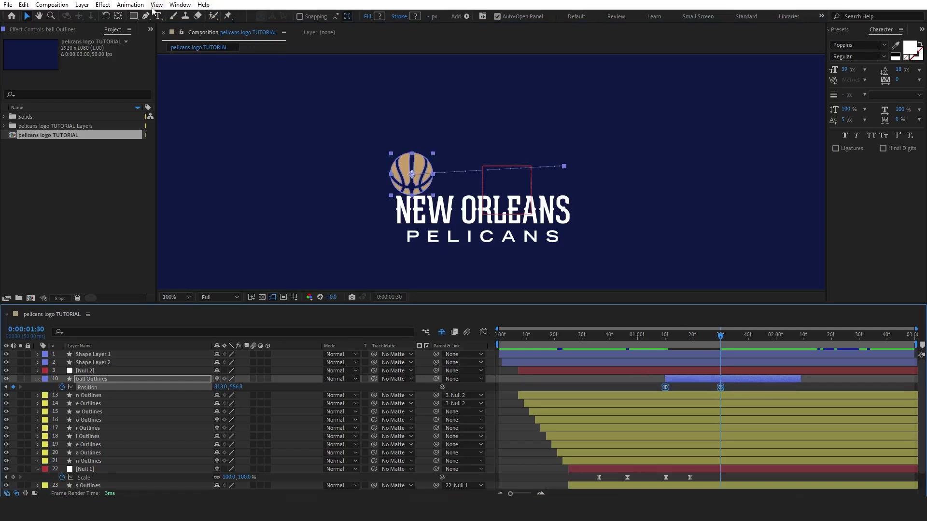
Bend the ball's straight motion path into a tall arc above the logo with the Pen tool
{"action": "key", "text": "g"}
{"action": "left_click", "coordinate": [564, 167]}
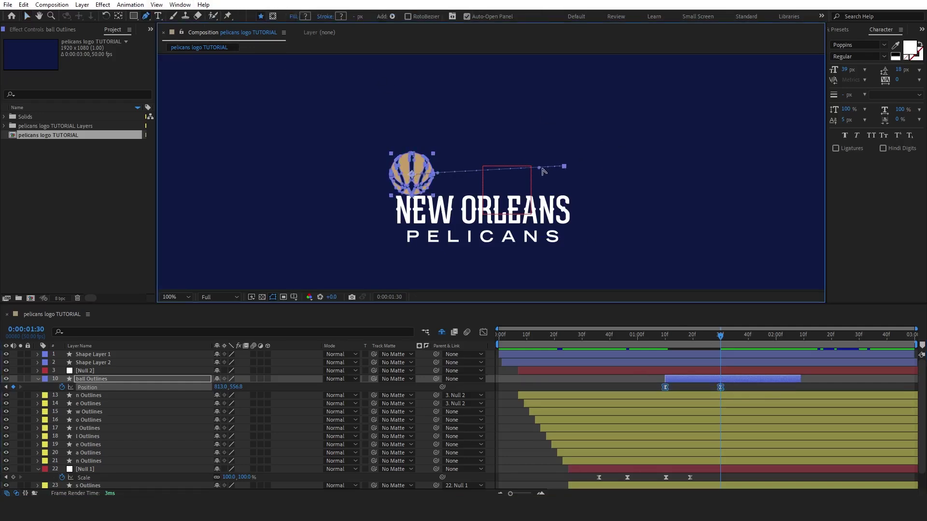
{"action": "left_click_drag", "start_coordinate": [541, 169], "coordinate": [473, 70]}
{"action": "scroll", "coordinate": [487, 95], "scroll_direction": "down", "scroll_amount": 2}
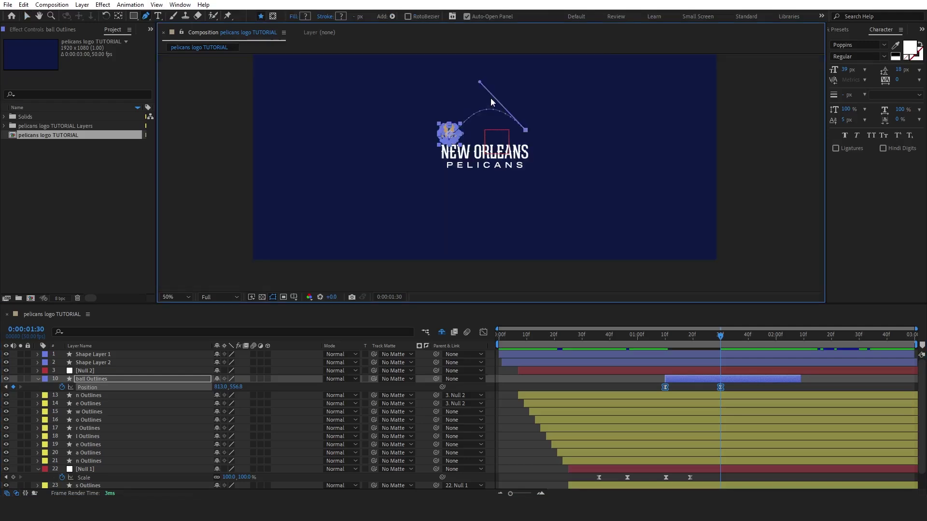
{"action": "left_click_drag", "start_coordinate": [491, 104], "coordinate": [456, 112]}
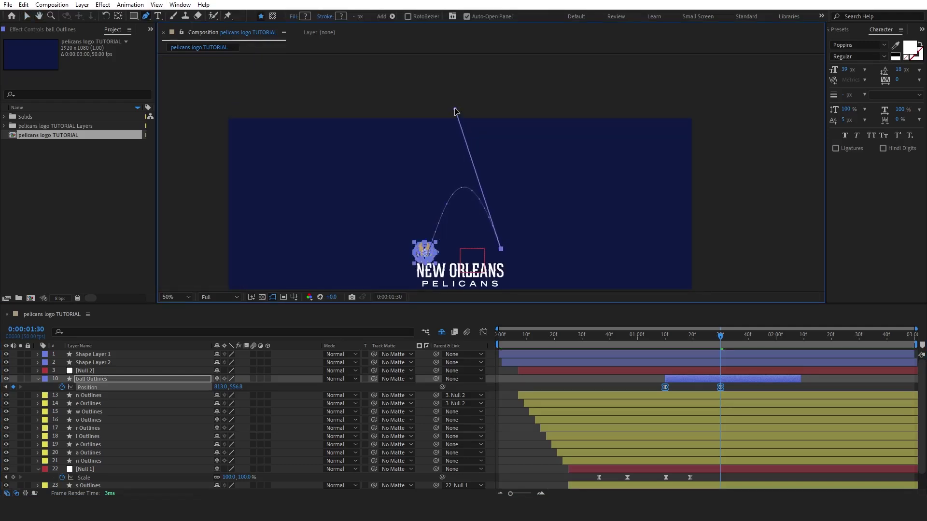
{"action": "key", "text": "space"}
{"action": "left_click_drag", "start_coordinate": [463, 245], "coordinate": [409, 232]}
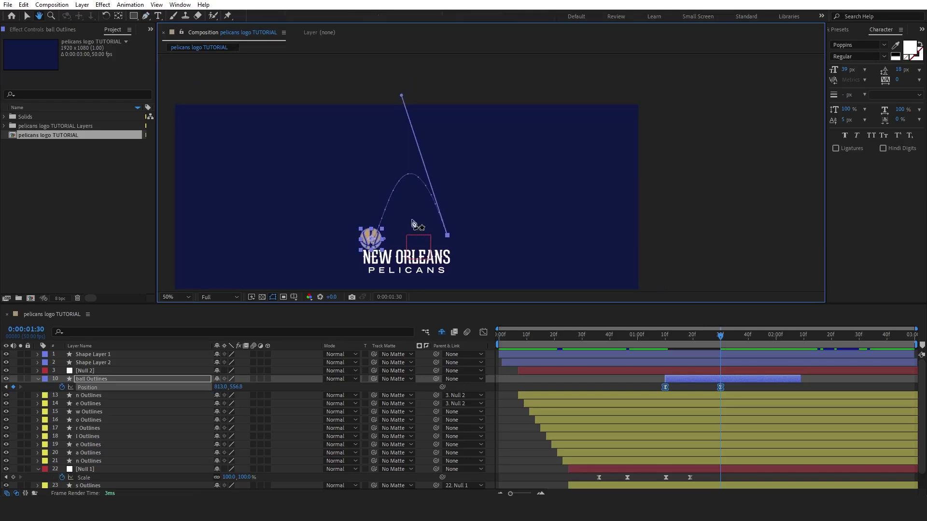
{"action": "left_click_drag", "start_coordinate": [397, 97], "coordinate": [388, 102]}
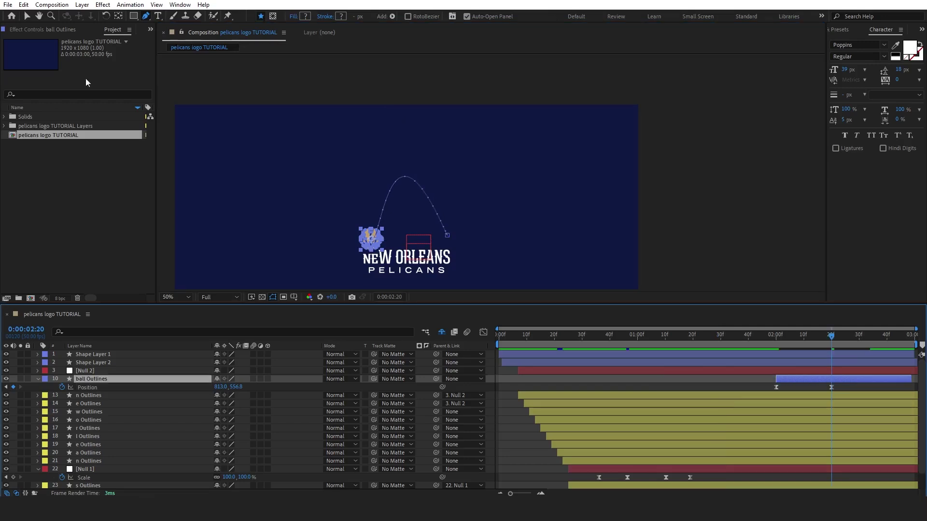
Set the pelicans logo TUTORIAL composition's duration to 0:00:05:00
{"action": "right_click", "coordinate": [81, 137]}
{"action": "left_click", "coordinate": [103, 144]}
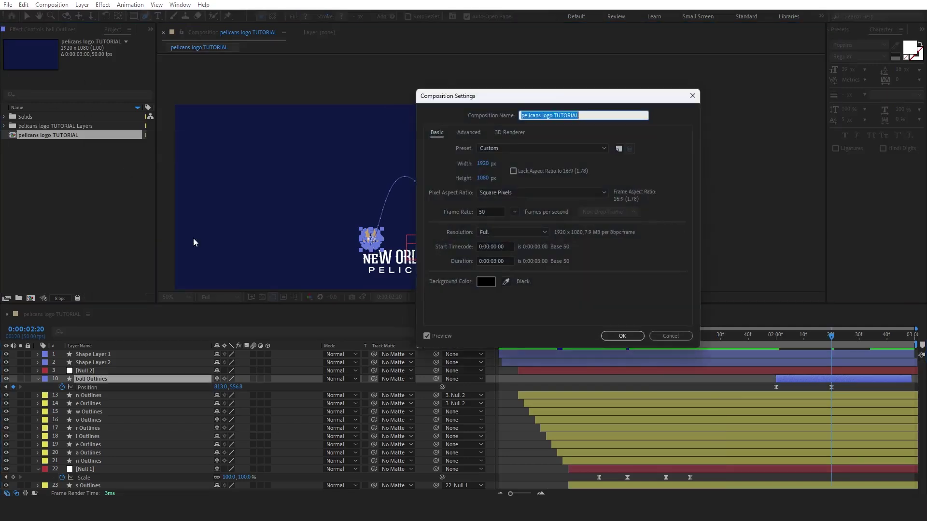
{"action": "left_click", "coordinate": [496, 261]}
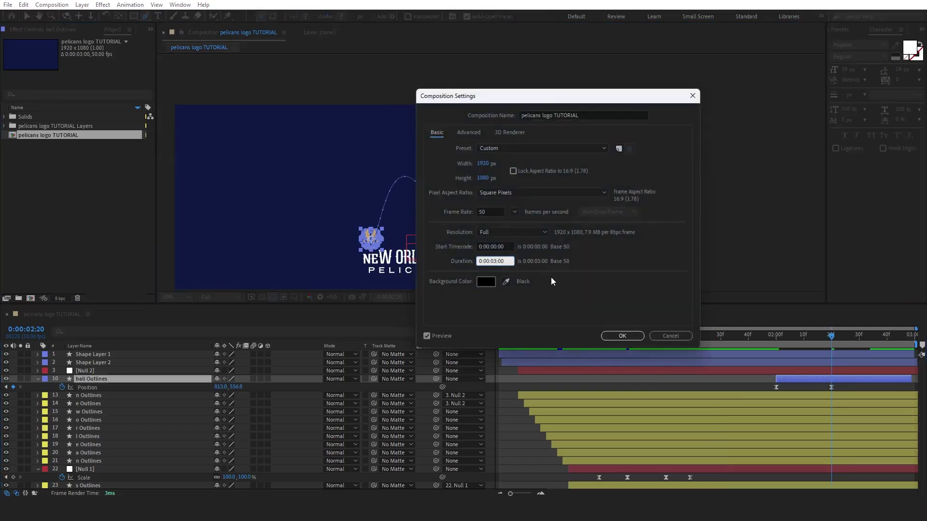
{"action": "key", "text": "BackSpace"}
{"action": "type", "text": "5"}
{"action": "key", "text": "Return"}
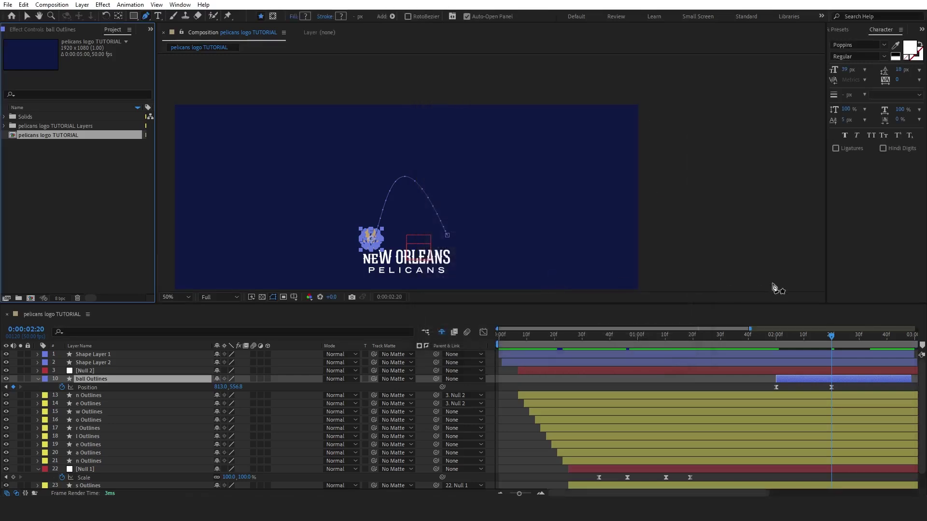
Extend all layers, including the hidden shy ones, to the end of the five-second composition and hide the shy layers again
{"action": "scroll", "coordinate": [815, 379], "scroll_direction": "down", "scroll_amount": 2}
{"action": "left_click", "coordinate": [441, 331]}
{"action": "key", "text": "ctrl+a"}
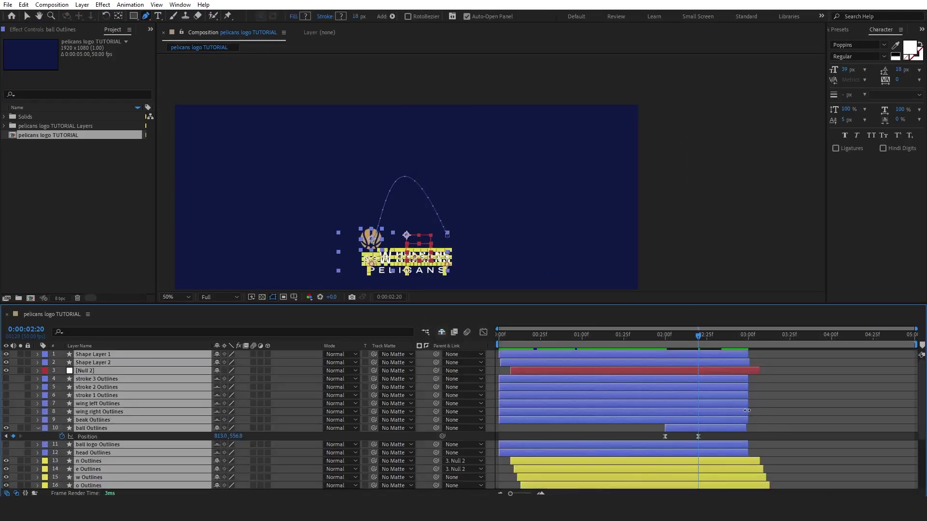
{"action": "left_click_drag", "start_coordinate": [761, 411], "coordinate": [916, 411]}
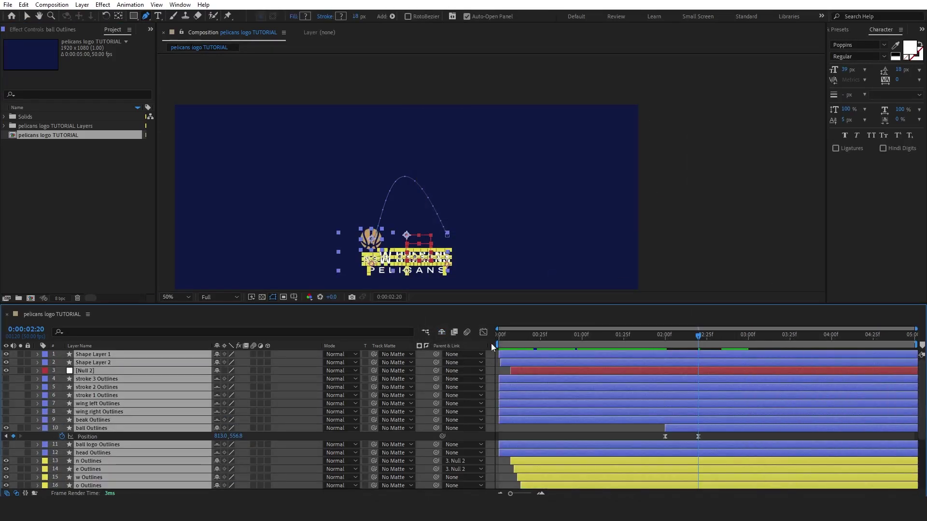
{"action": "left_click", "coordinate": [441, 332]}
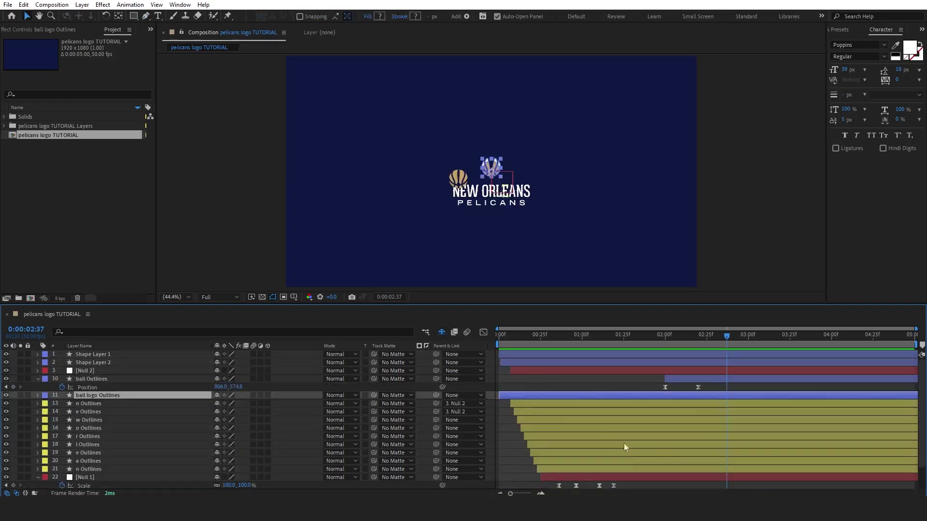
Start ball logo Outlines at 0:00:02:37 and move ball Outlines up to about 864, 467 at that time as a small curved bounce
{"action": "left_click_drag", "start_coordinate": [517, 397], "coordinate": [742, 393]}
{"action": "scroll", "coordinate": [453, 173], "scroll_direction": "up", "scroll_amount": 3}
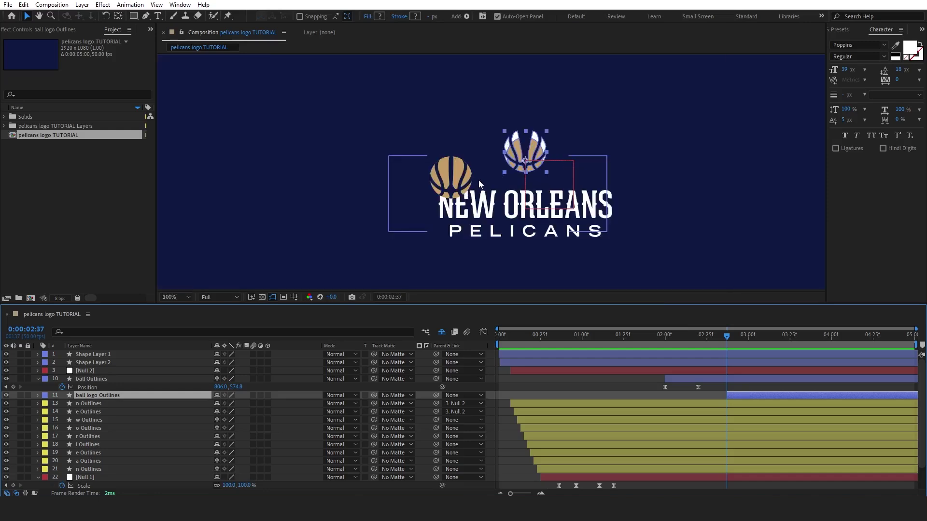
{"action": "left_click", "coordinate": [453, 169]}
{"action": "left_click_drag", "start_coordinate": [452, 169], "coordinate": [441, 131]}
Reshape ball Outlines' position speed curve so each bounce starts fast and eases out at 0:00:02:20 and 0:00:02:37, and preview it
{"action": "left_click_drag", "start_coordinate": [725, 336], "coordinate": [698, 338]}
{"action": "key", "text": "shift+F3"}
{"action": "left_click_drag", "start_coordinate": [671, 466], "coordinate": [662, 464]}
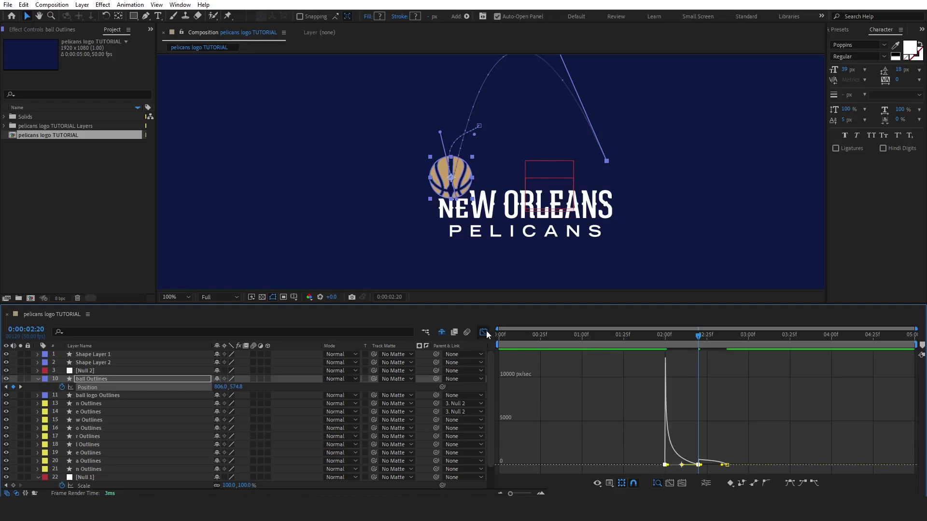
{"action": "left_click", "coordinate": [484, 332]}
{"action": "left_click_drag", "start_coordinate": [754, 388], "coordinate": [681, 388]}
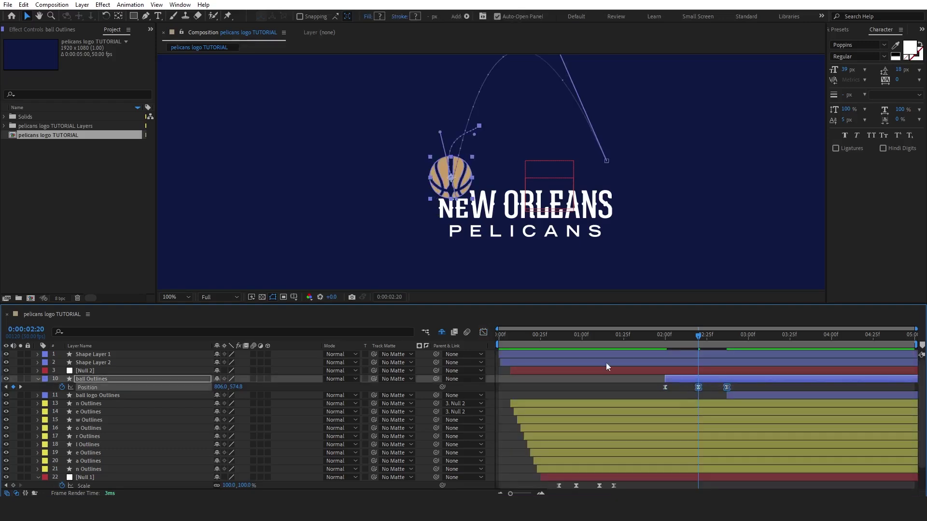
{"action": "left_click", "coordinate": [483, 332]}
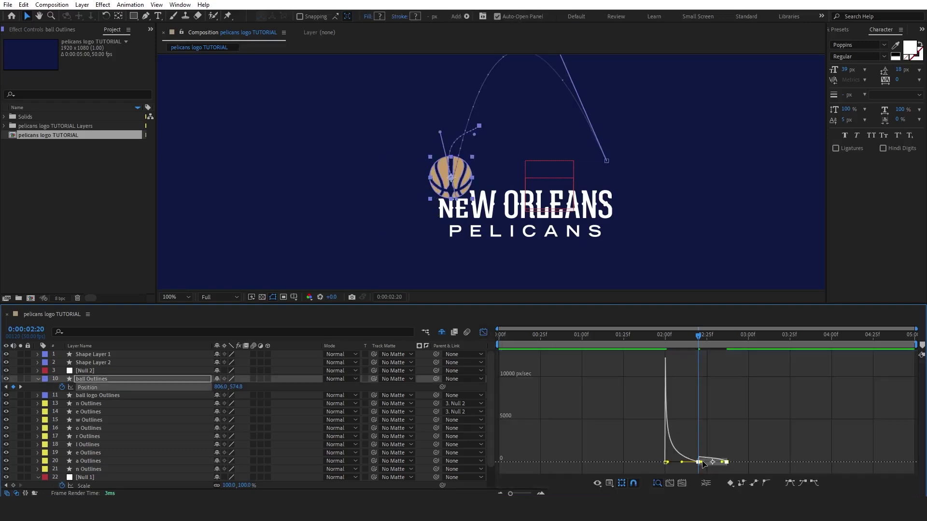
{"action": "left_click", "coordinate": [484, 332]}
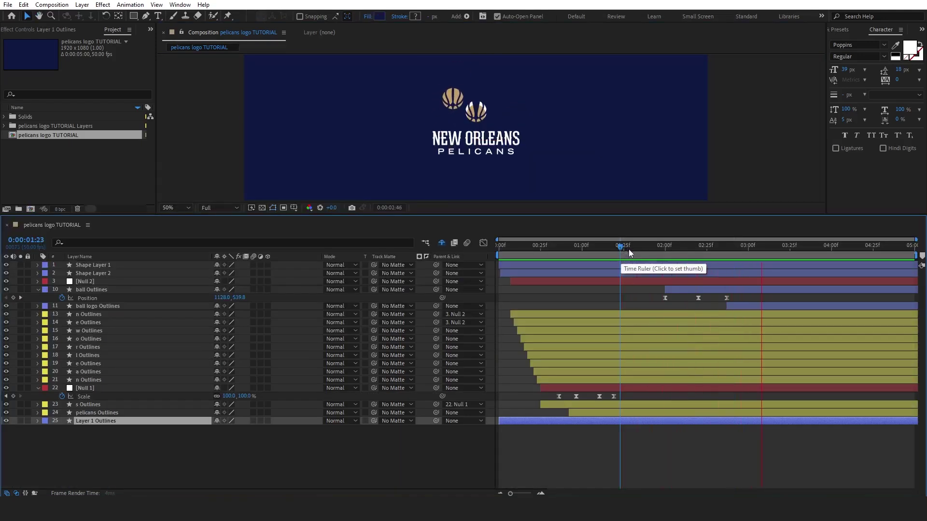
{"action": "key", "text": "space"}
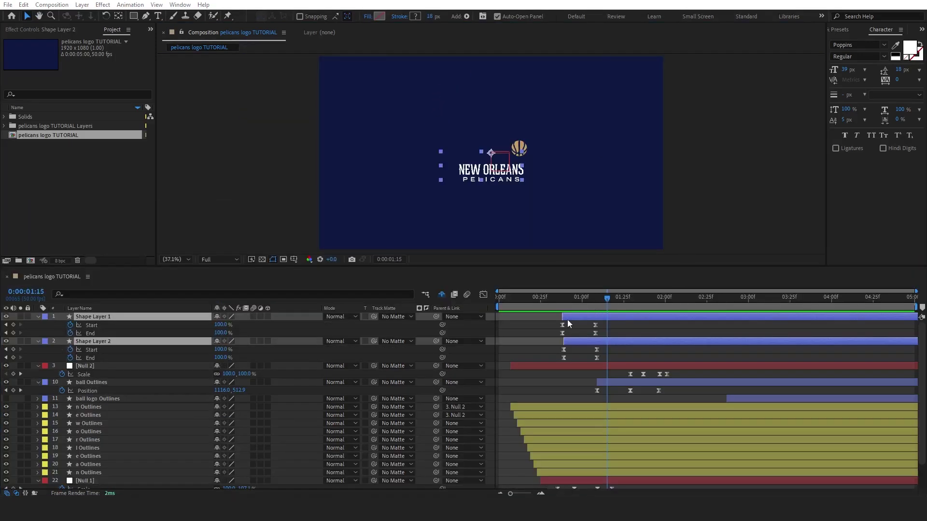
Move the in-points and first Start and End keyframes of Shape Layers 1 and 2 to about 0:00:00:25, and preview from 0:00:00:19
{"action": "left_click_drag", "start_coordinate": [561, 316], "coordinate": [535, 316]}
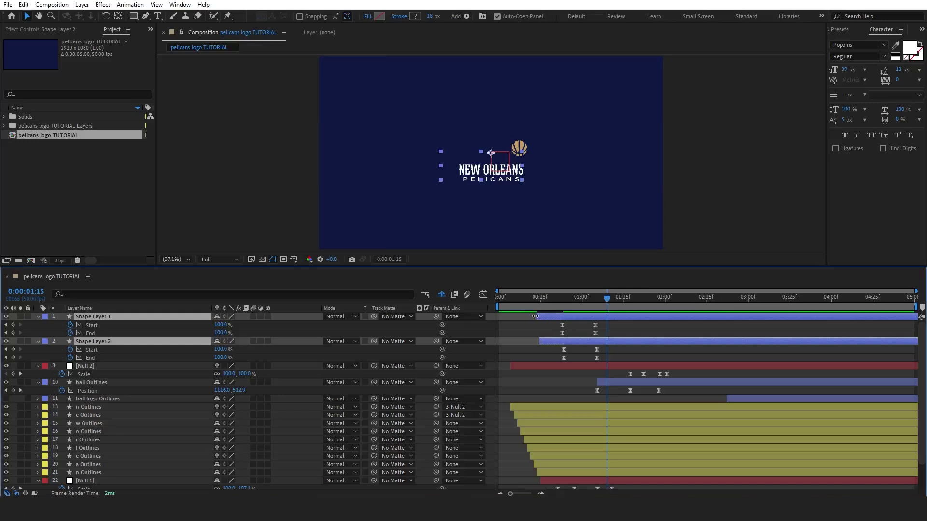
{"action": "left_click_drag", "start_coordinate": [578, 355], "coordinate": [541, 329]}
{"action": "scroll", "coordinate": [550, 351], "scroll_direction": "up", "scroll_amount": 4}
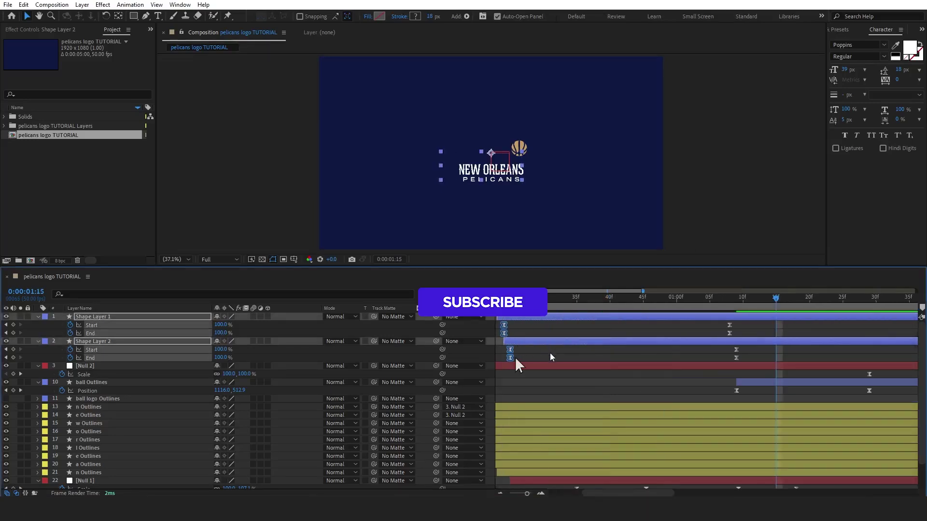
{"action": "left_click", "coordinate": [550, 355]}
{"action": "left_click", "coordinate": [509, 298]}
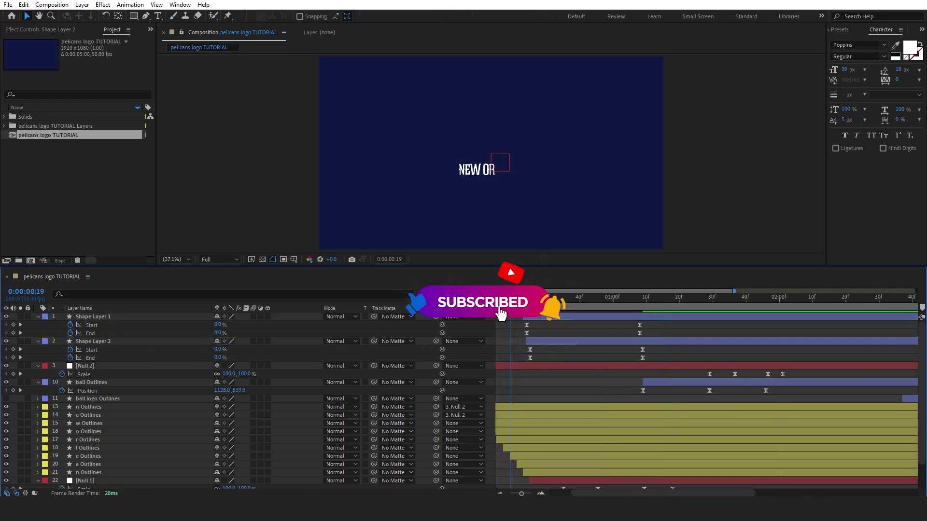
{"action": "key", "text": "space"}
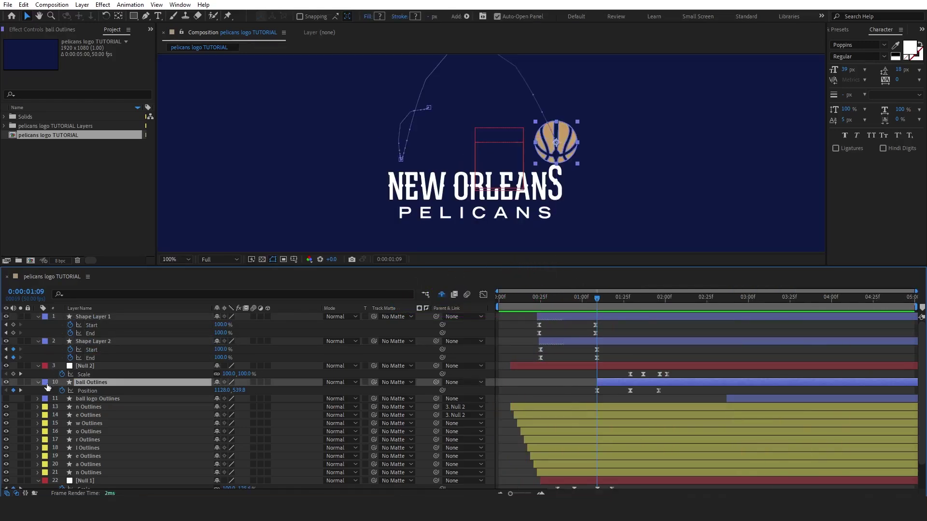
Add an Offset Paths operator to the contents of ball Outlines and set its Amount to 0
{"action": "left_click", "coordinate": [38, 383]}
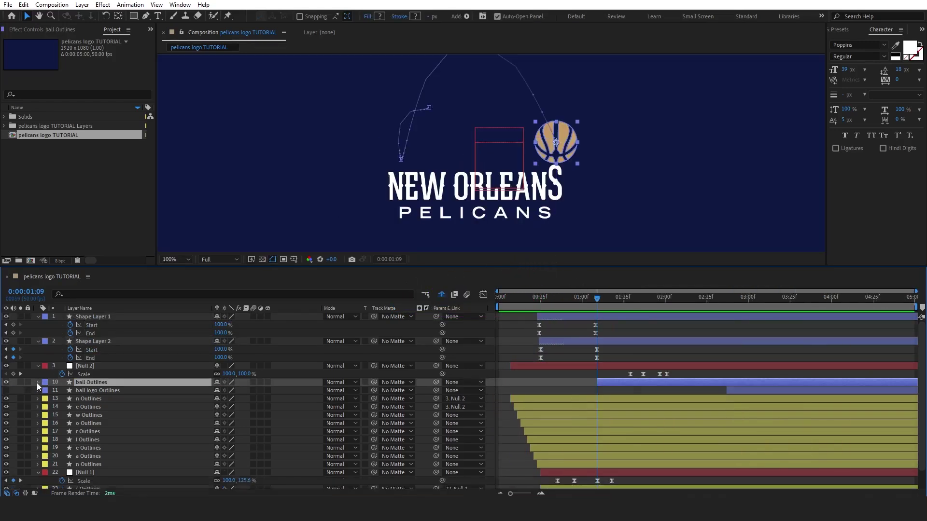
{"action": "left_click", "coordinate": [38, 382]}
{"action": "left_click", "coordinate": [46, 400]}
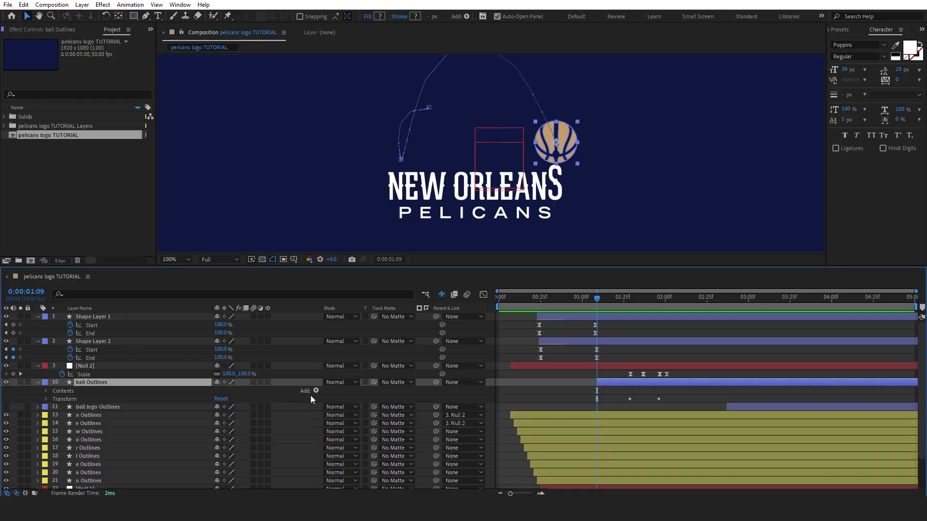
{"action": "left_click", "coordinate": [315, 390]}
{"action": "left_click", "coordinate": [353, 295]}
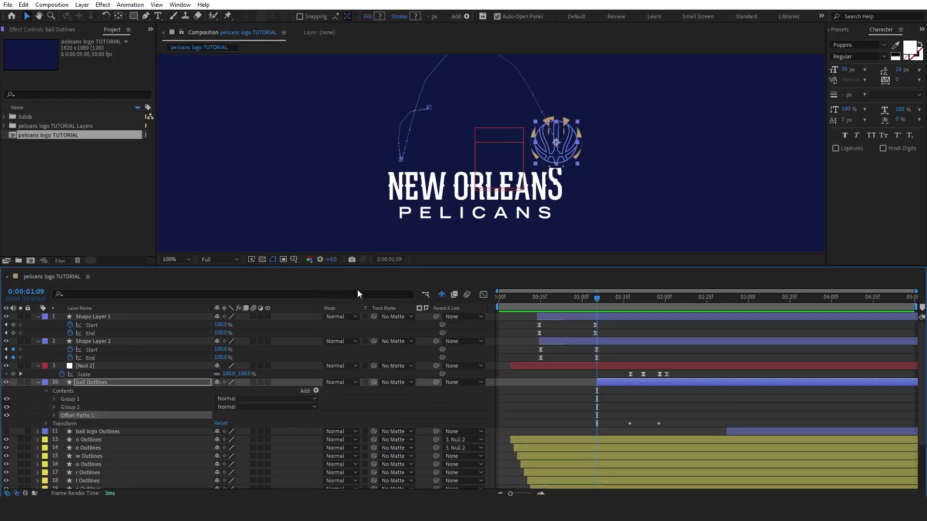
{"action": "left_click", "coordinate": [54, 415]}
{"action": "left_click", "coordinate": [218, 423]}
Animate the ball's Offset Paths Amount from -19 at 0:00:01:09 to 0 at about 0:00:01:29
{"action": "left_click", "coordinate": [89, 426]}
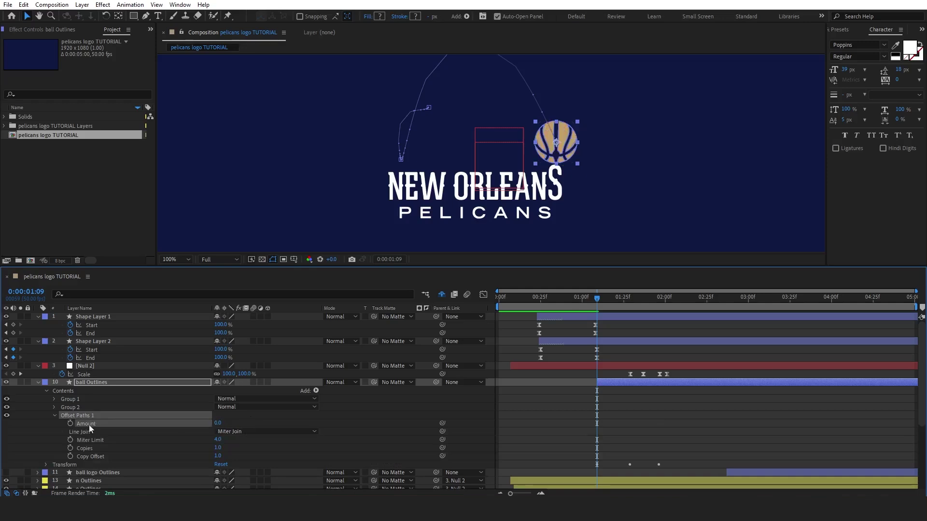
{"action": "left_click", "coordinate": [71, 423]}
{"action": "left_click_drag", "start_coordinate": [597, 423], "coordinate": [629, 424]}
{"action": "key", "text": "Return"}
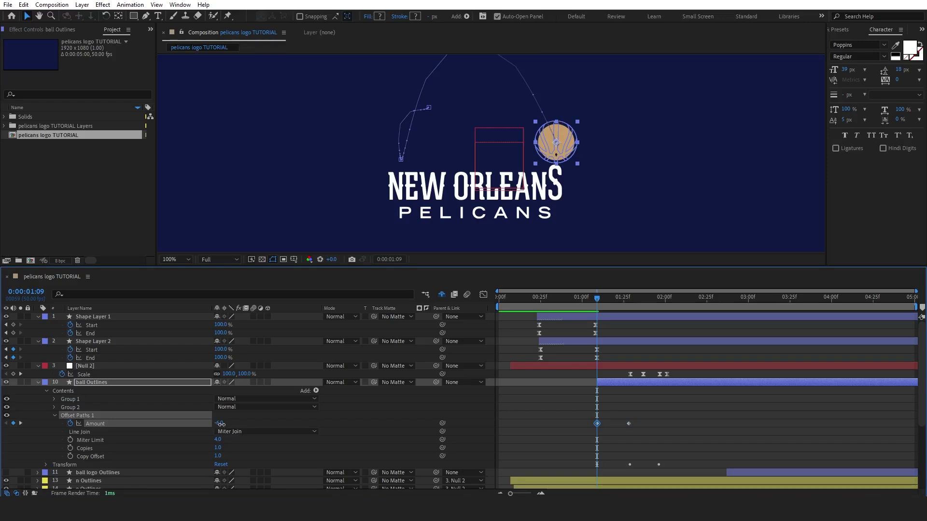
{"action": "left_click_drag", "start_coordinate": [220, 424], "coordinate": [214, 424]}
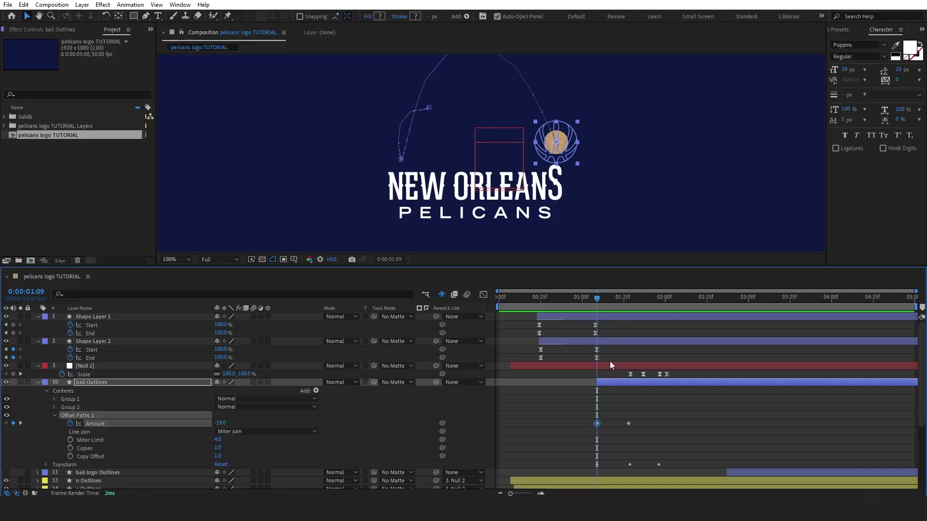
Lower ball Outlines' starting position at 0:00:01:09 to about 1127, 562 over the final S, and preview the animation from the beginning
{"action": "left_click", "coordinate": [615, 385]}
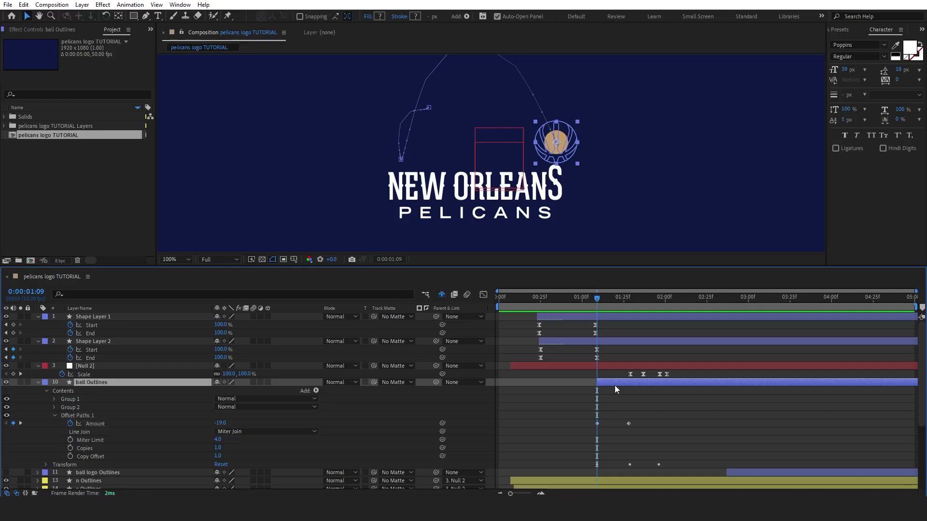
{"action": "key", "text": "p"}
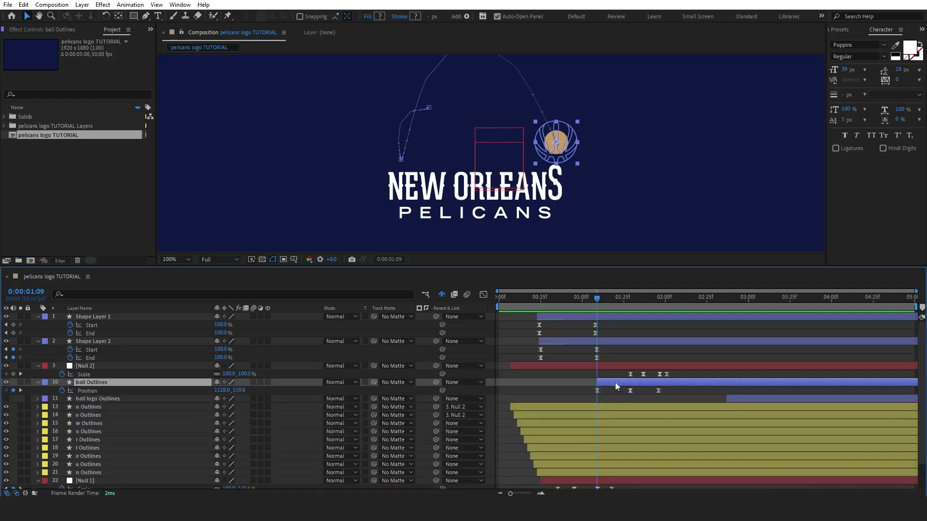
{"action": "left_click_drag", "start_coordinate": [558, 141], "coordinate": [557, 154]}
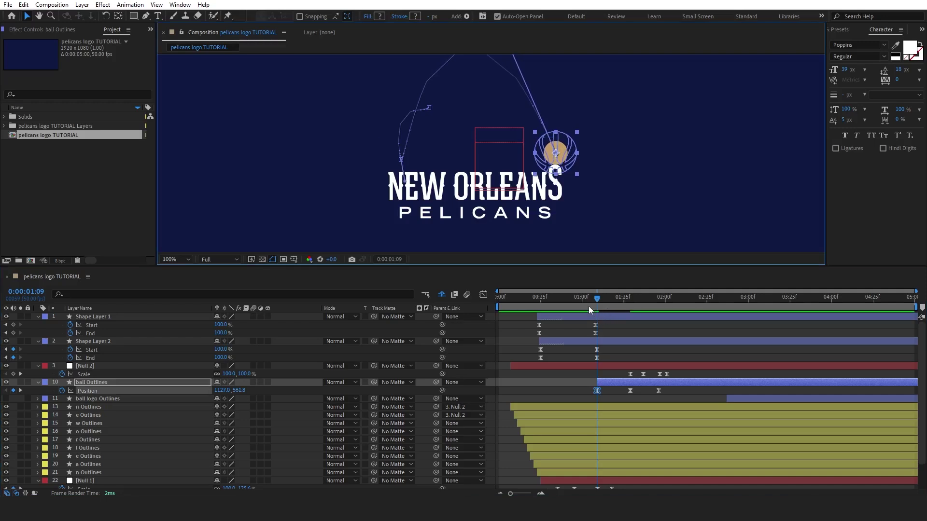
{"action": "key", "text": "space"}
{"action": "key", "text": "space"}
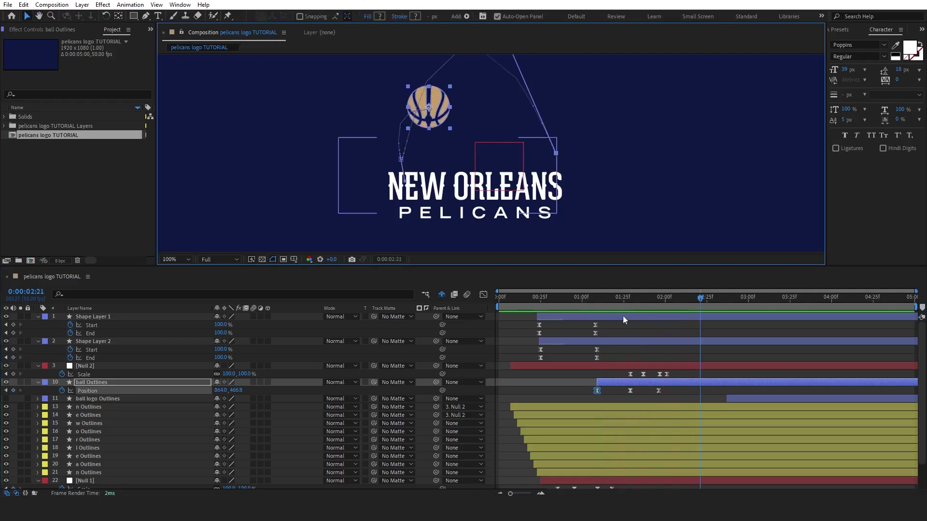
{"action": "left_click_drag", "start_coordinate": [583, 303], "coordinate": [324, 265]}
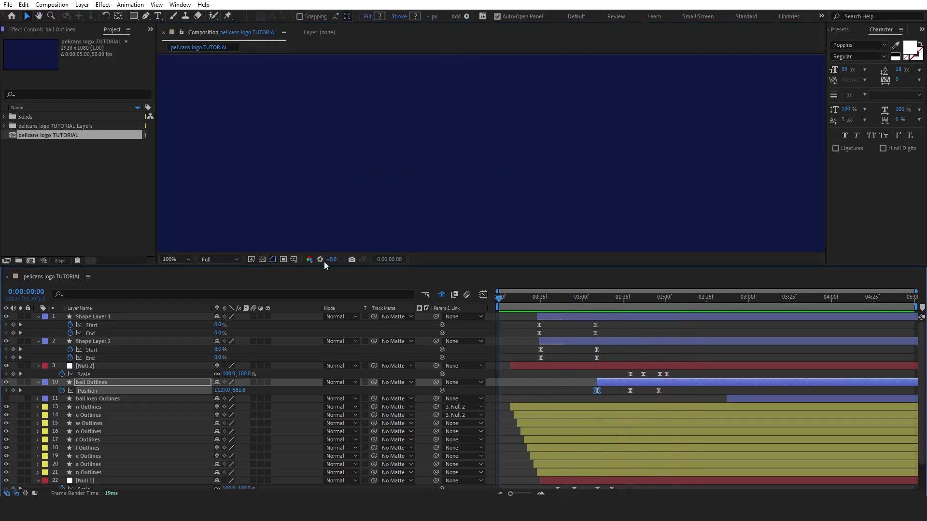
{"action": "left_click", "coordinate": [170, 261]}
{"action": "left_click", "coordinate": [184, 271]}
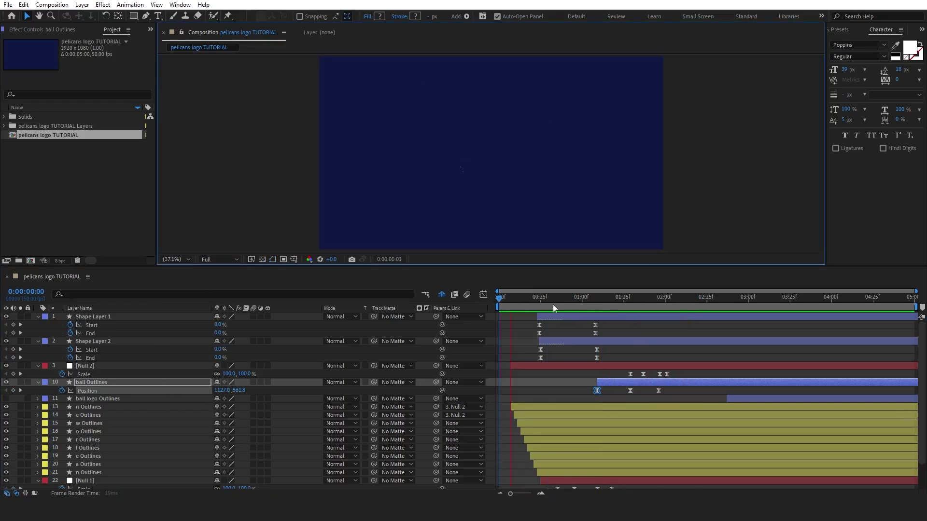
{"action": "key", "text": "space"}
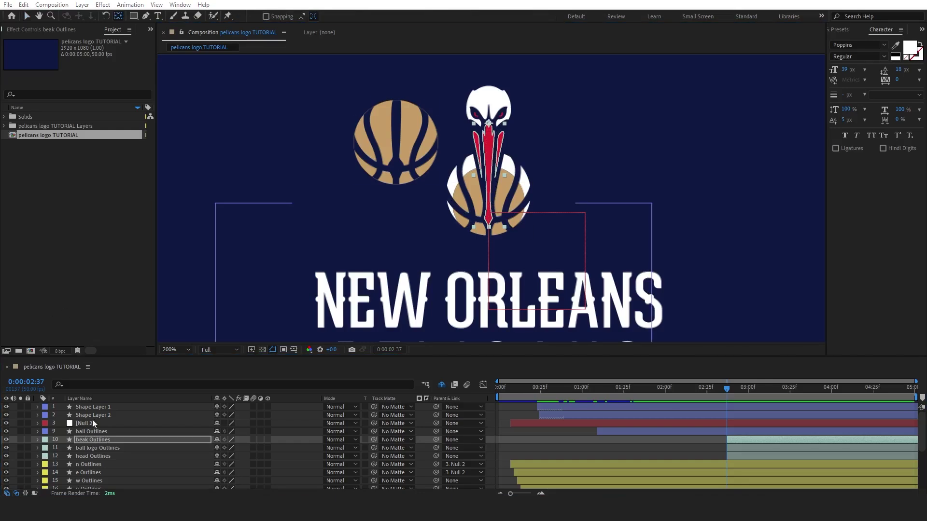
Add a null object for the pelican parts, trim its start to 0:00:02:37, and place it directly above beak Outlines
{"action": "left_click", "coordinate": [92, 448]}
{"action": "left_click", "coordinate": [93, 456]}
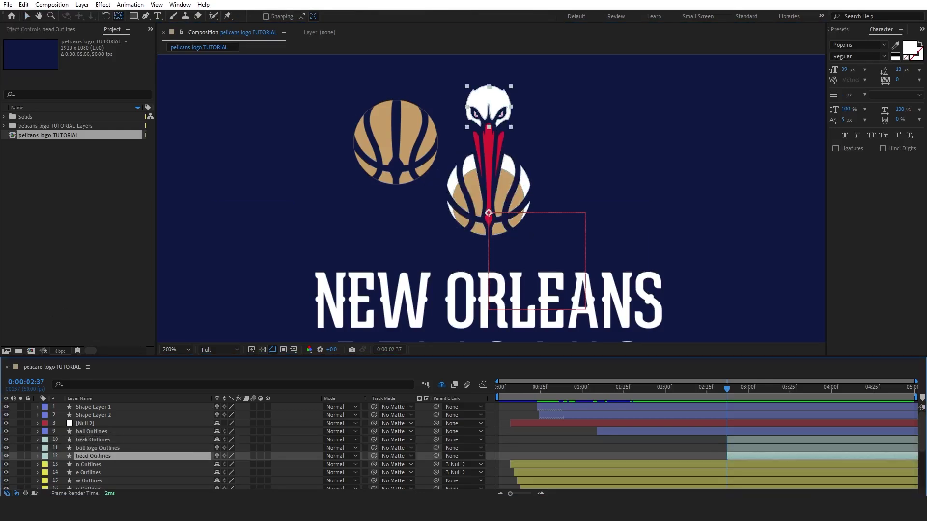
{"action": "left_click", "coordinate": [93, 448]}
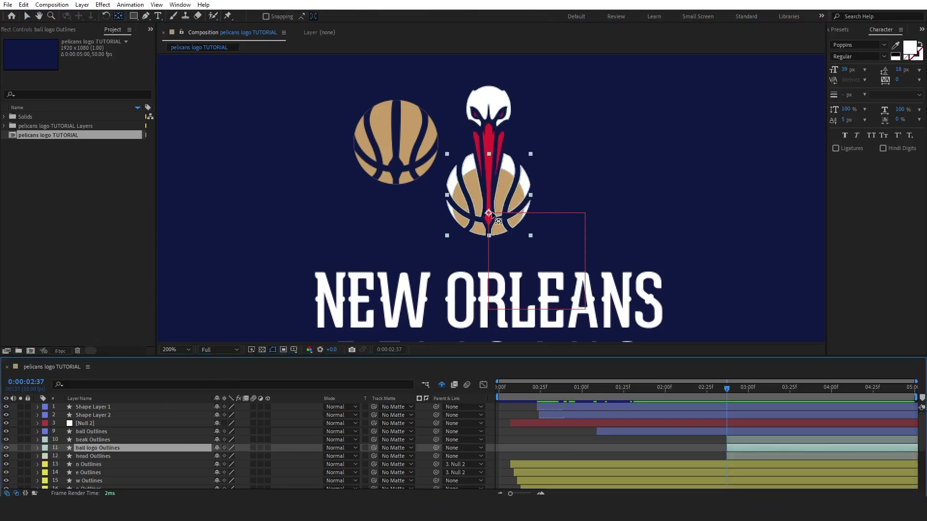
{"action": "right_click", "coordinate": [674, 447]}
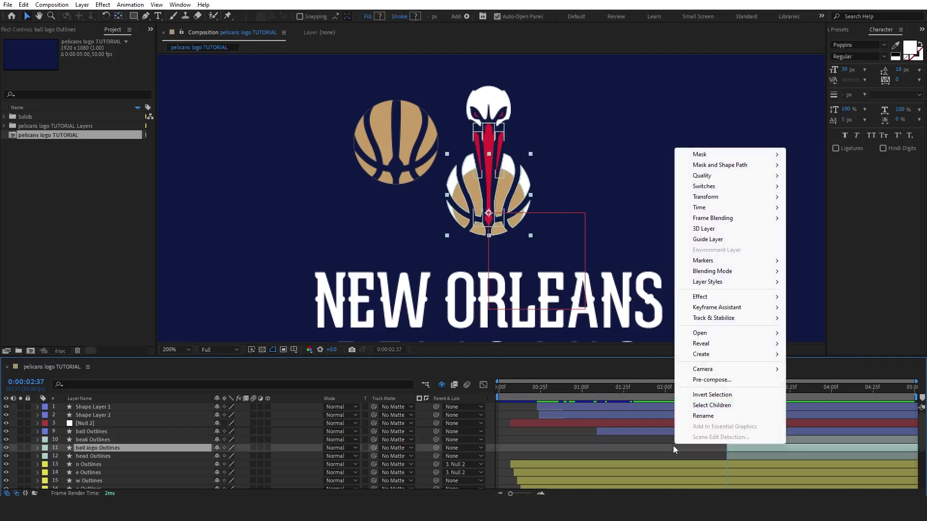
{"action": "right_click", "coordinate": [492, 452]}
{"action": "mouse_move", "coordinate": [516, 330]}
{"action": "left_click", "coordinate": [637, 392]}
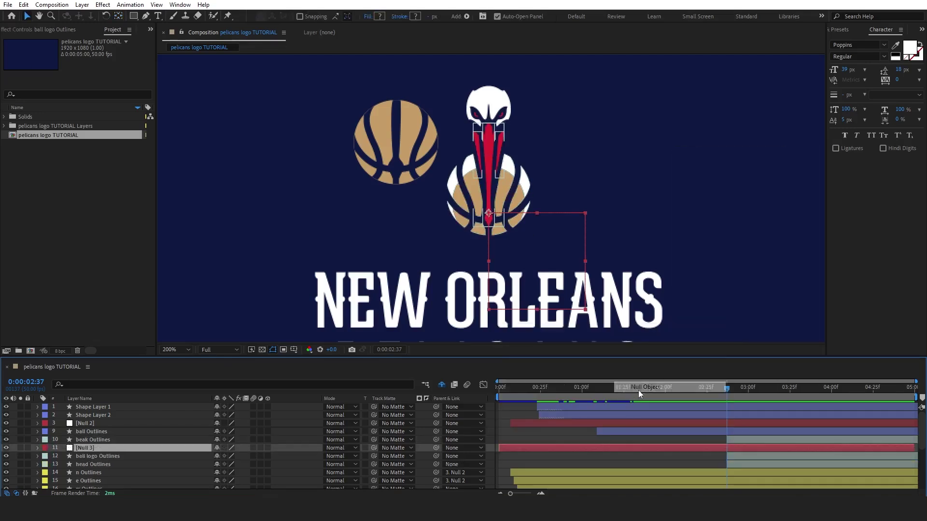
{"action": "left_click_drag", "start_coordinate": [499, 448], "coordinate": [728, 460]}
{"action": "left_click_drag", "start_coordinate": [105, 448], "coordinate": [101, 437]}
Parent beak Outlines, ball logo Outlines and head Outlines to Null 3
{"action": "left_click", "coordinate": [100, 448]}
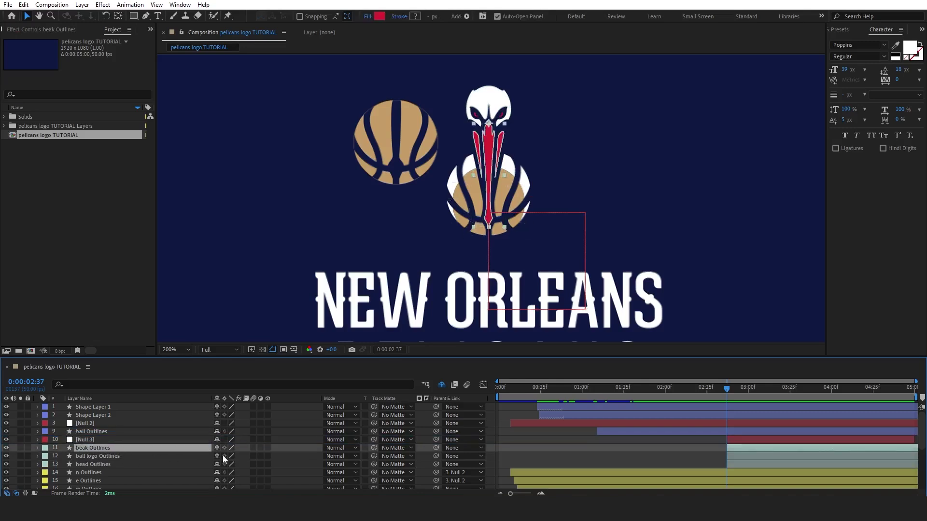
{"action": "left_click_drag", "start_coordinate": [435, 448], "coordinate": [123, 439]}
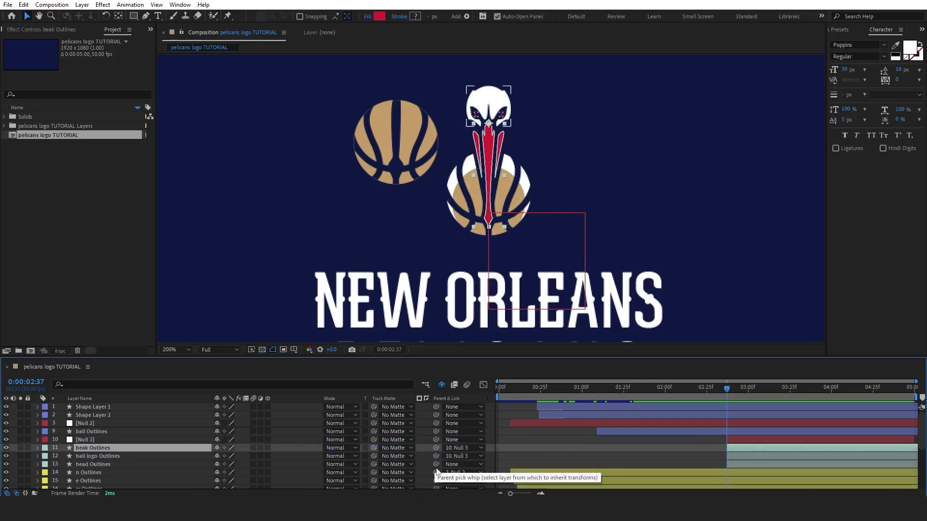
{"action": "left_click_drag", "start_coordinate": [436, 465], "coordinate": [124, 440]}
Move Null 3's anchor point to the top of the pelican's head
{"action": "left_click", "coordinate": [123, 441]}
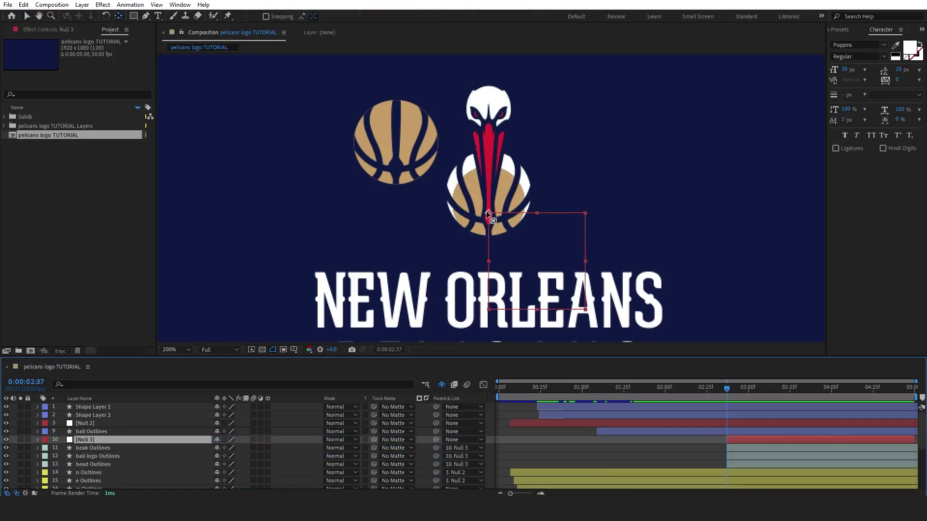
{"action": "left_click_drag", "start_coordinate": [491, 108], "coordinate": [489, 87]}
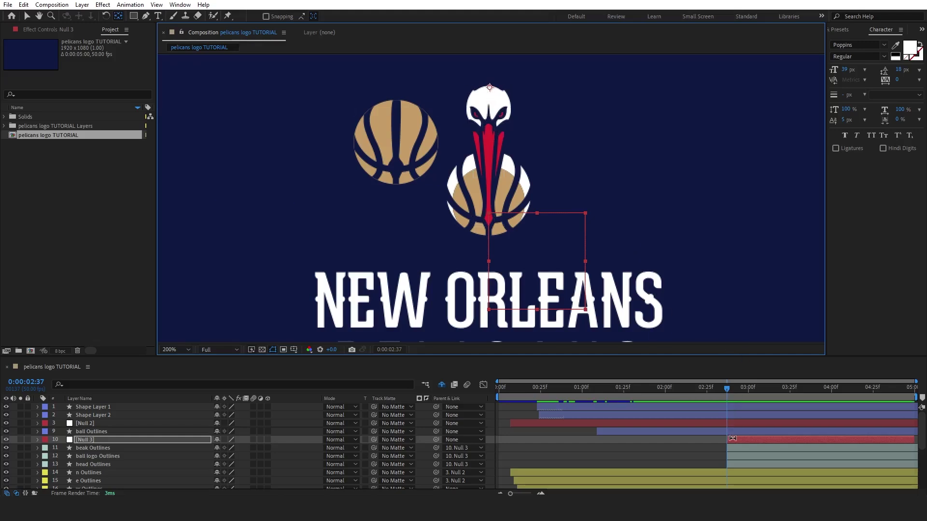
{"action": "left_click", "coordinate": [97, 439]}
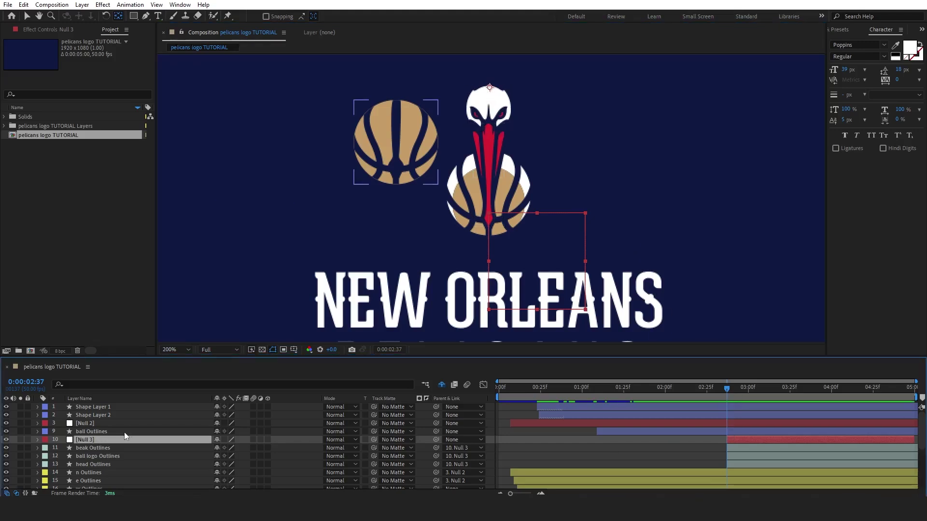
Keyframe Null 3's rotation from 59° at 0:00:02:37 to 0° at about 0:00:03:12
{"action": "key", "text": "r"}
{"action": "left_click", "coordinate": [62, 448]}
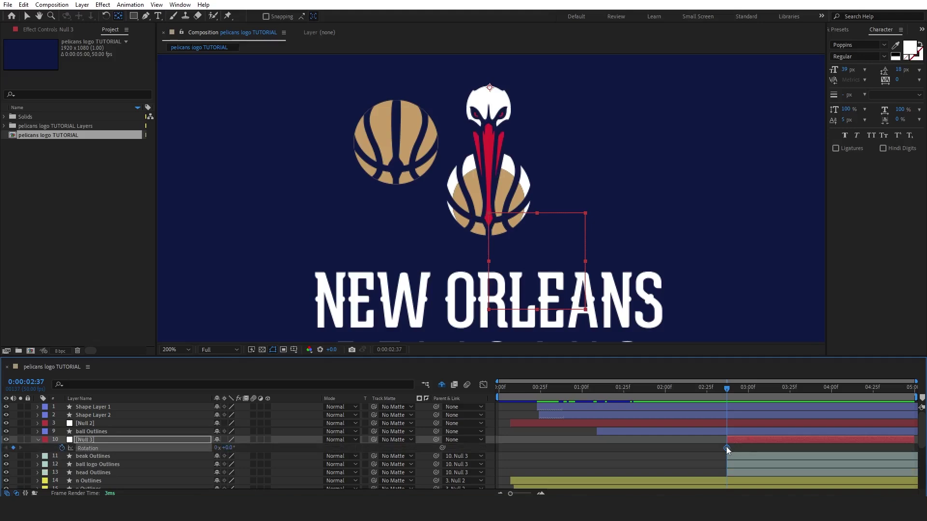
{"action": "left_click_drag", "start_coordinate": [726, 448], "coordinate": [768, 448]}
{"action": "left_click_drag", "start_coordinate": [228, 448], "coordinate": [258, 447]}
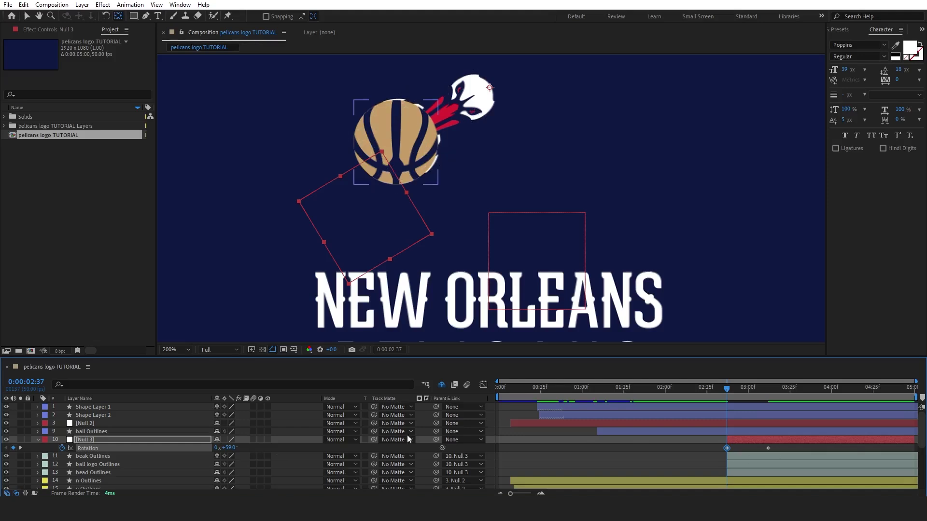
Place ball Outlines directly below head Outlines, split it at 0:00:02:37, and delete the second part
{"action": "left_click", "coordinate": [126, 431]}
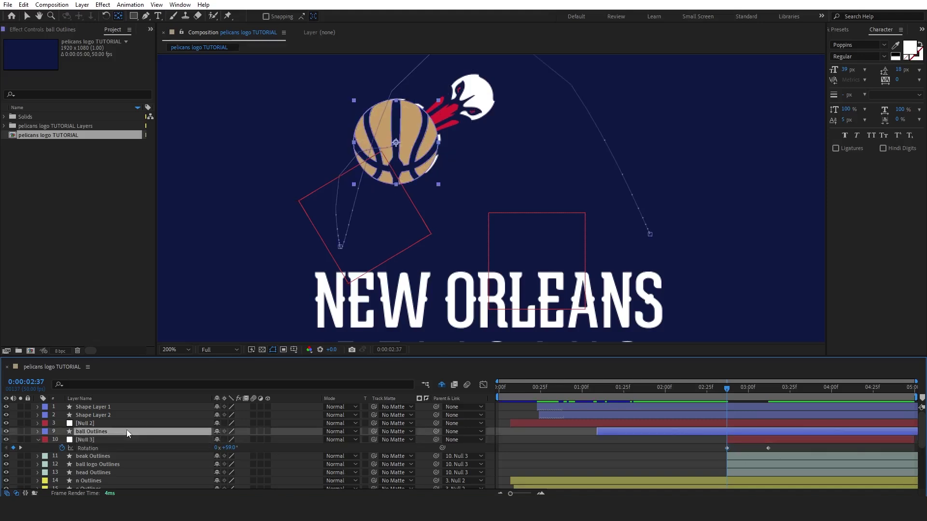
{"action": "left_click", "coordinate": [40, 442]}
{"action": "left_click_drag", "start_coordinate": [107, 431], "coordinate": [108, 468]}
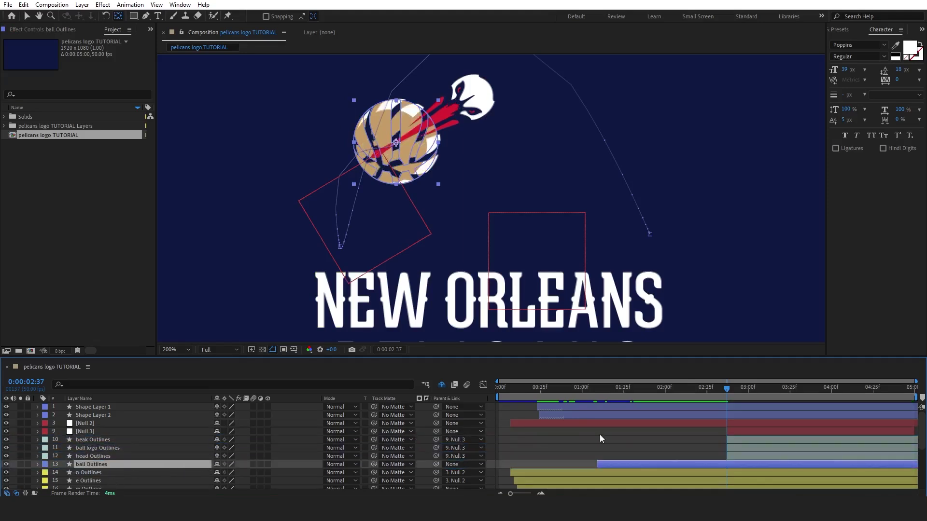
{"action": "key", "text": "ctrl+shift+d"}
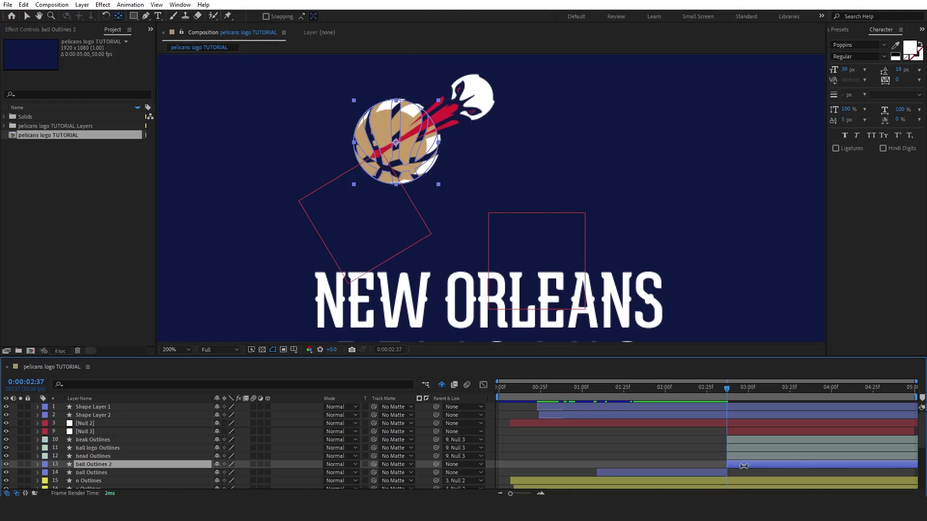
{"action": "key", "text": "v"}
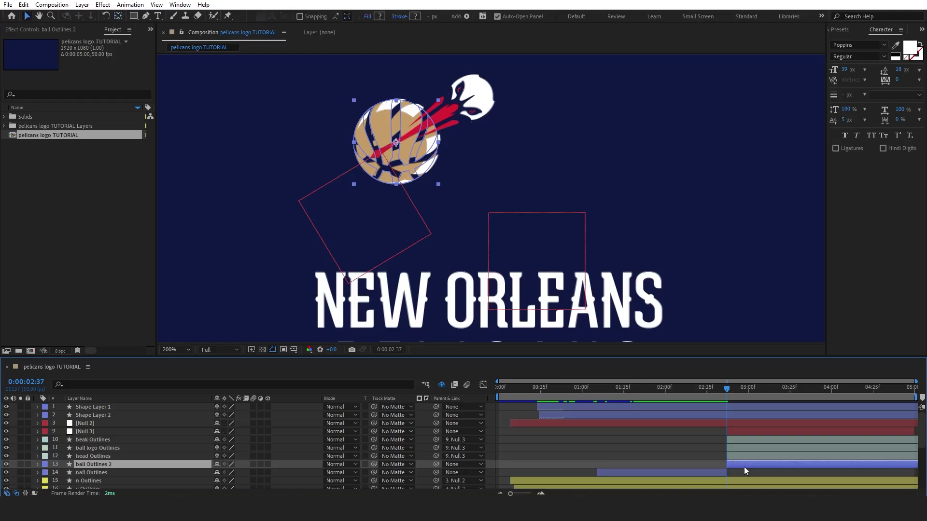
{"action": "key", "text": "Delete"}
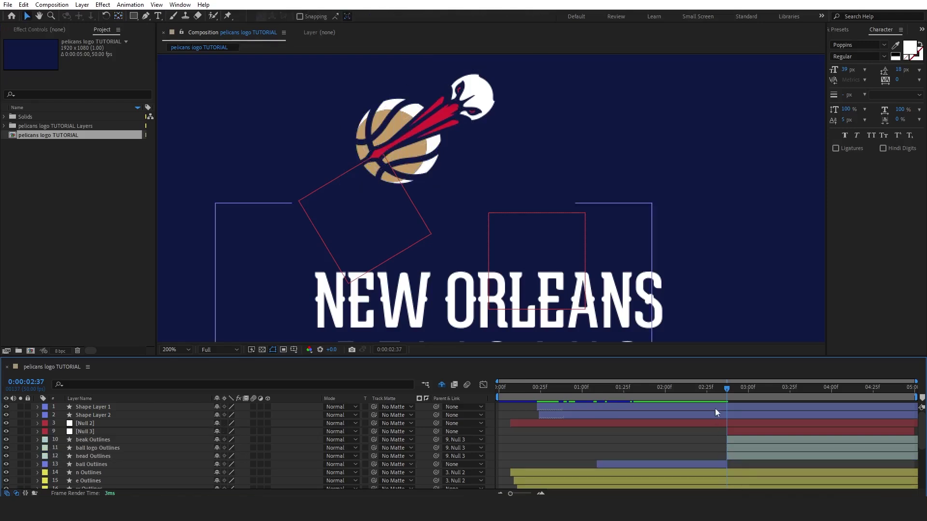
Check the pelican's swing and the cut from ball Outlines to the pelican parts, and preview the animation from the beginning
{"action": "left_click_drag", "start_coordinate": [717, 389], "coordinate": [751, 392]}
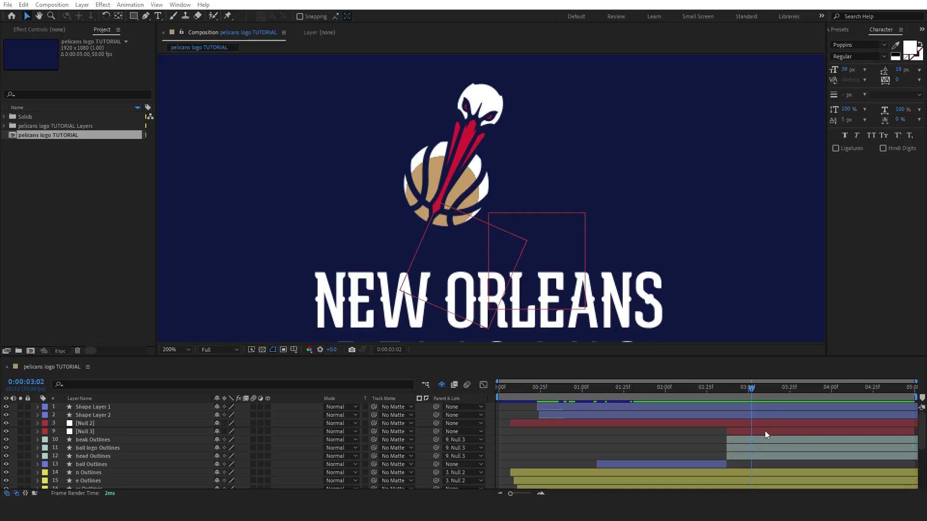
{"action": "left_click", "coordinate": [765, 431]}
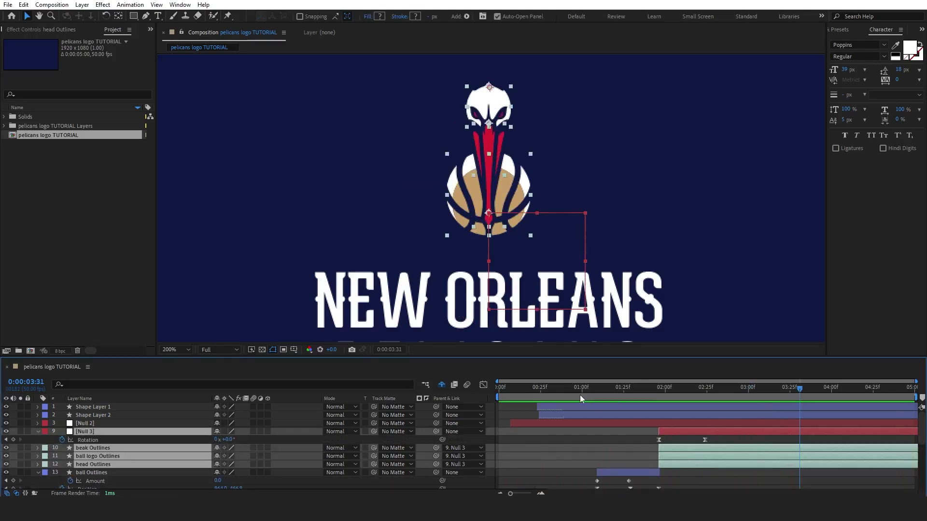
{"action": "scroll", "coordinate": [659, 478], "scroll_direction": "up", "scroll_amount": 5}
{"action": "left_click", "coordinate": [649, 474]}
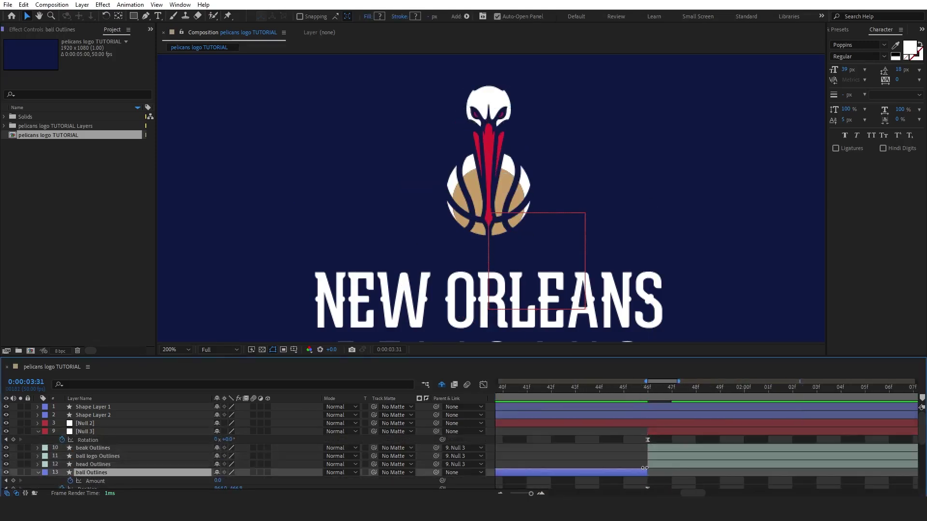
{"action": "scroll", "coordinate": [645, 468], "scroll_direction": "down", "scroll_amount": 5}
{"action": "left_click_drag", "start_coordinate": [555, 390], "coordinate": [499, 390]}
{"action": "key", "text": "space"}
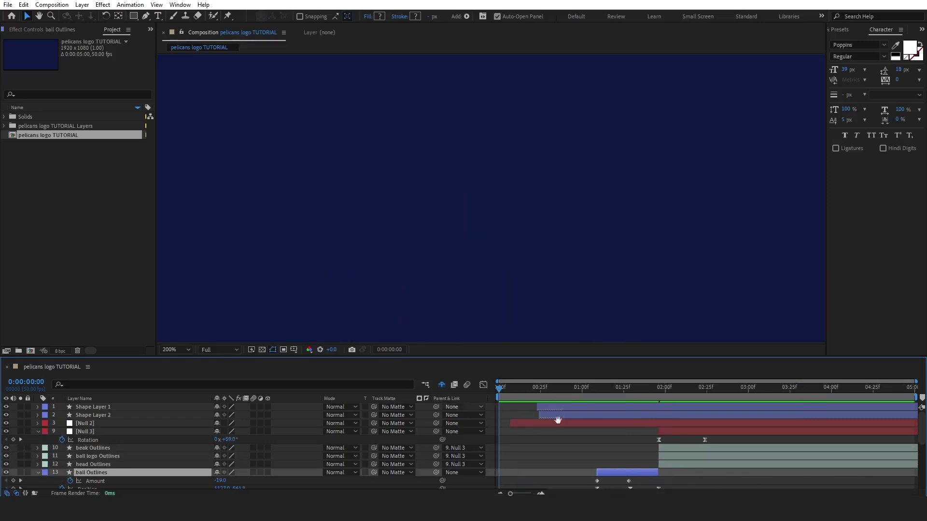
{"action": "key", "text": "space"}
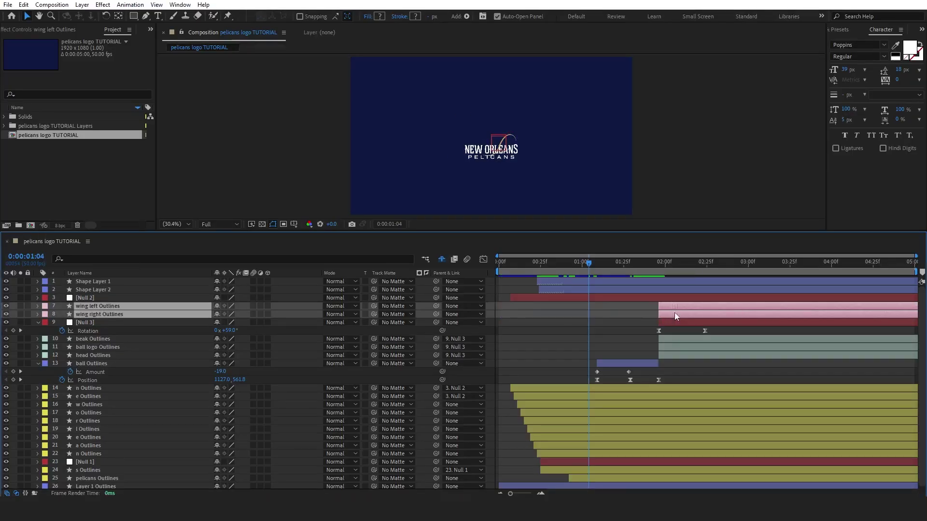
Shift wing left Outlines and wing right Outlines in time so both start at 0:00:02:12
{"action": "left_click_drag", "start_coordinate": [653, 264], "coordinate": [693, 264]}
{"action": "left_click_drag", "start_coordinate": [702, 313], "coordinate": [729, 314]}
{"action": "left_click_drag", "start_coordinate": [692, 263], "coordinate": [687, 263]}
Apply the CC Bender effect to wing left Outlines
{"action": "left_click", "coordinate": [698, 306]}
{"action": "scroll", "coordinate": [489, 117], "scroll_direction": "up", "scroll_amount": 3}
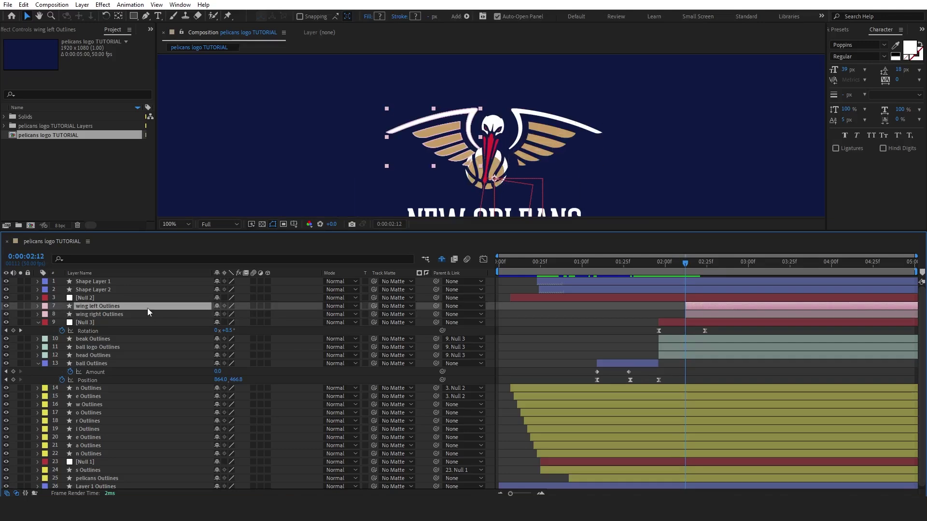
{"action": "left_click", "coordinate": [178, 5]}
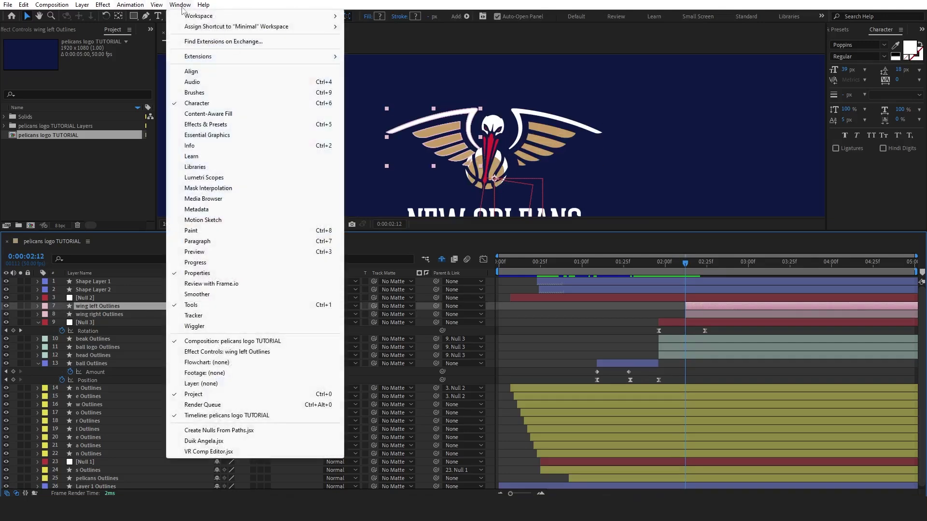
{"action": "left_click", "coordinate": [216, 124]}
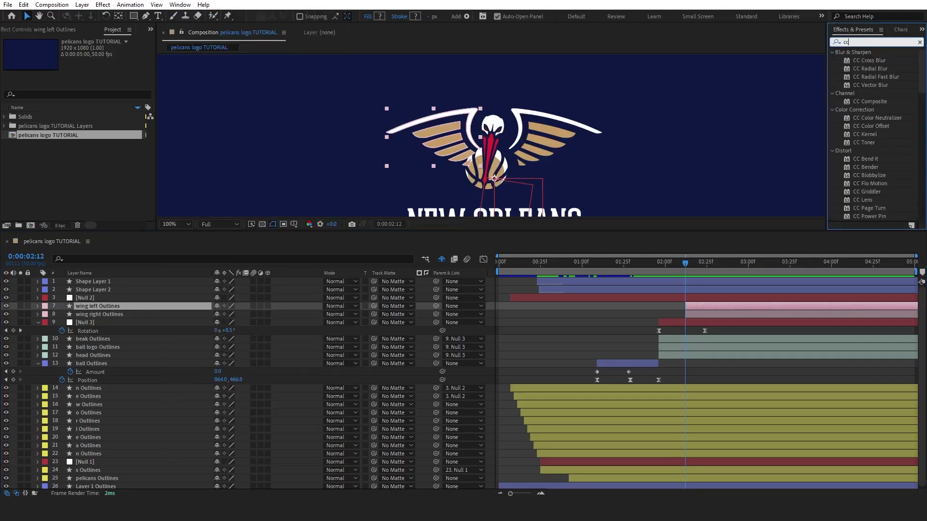
{"action": "type", "text": "cc bender"}
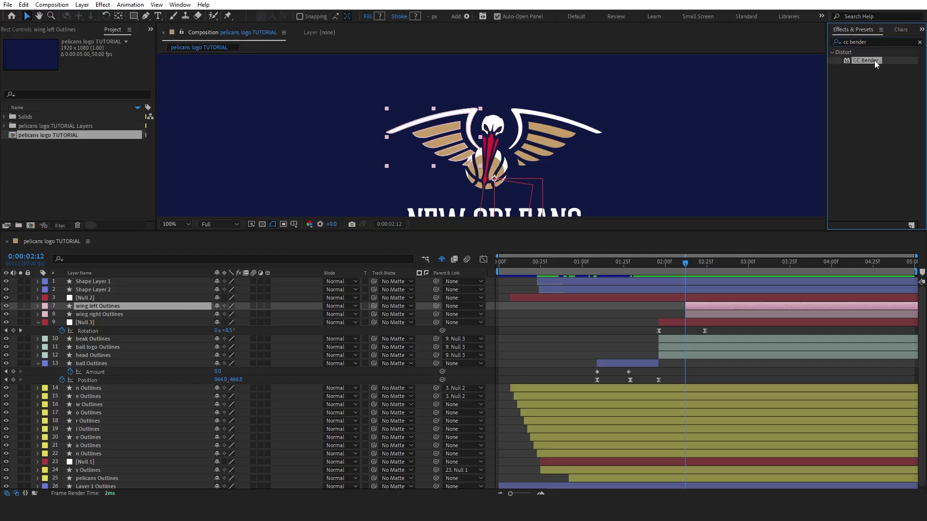
{"action": "left_click_drag", "start_coordinate": [876, 64], "coordinate": [131, 305]}
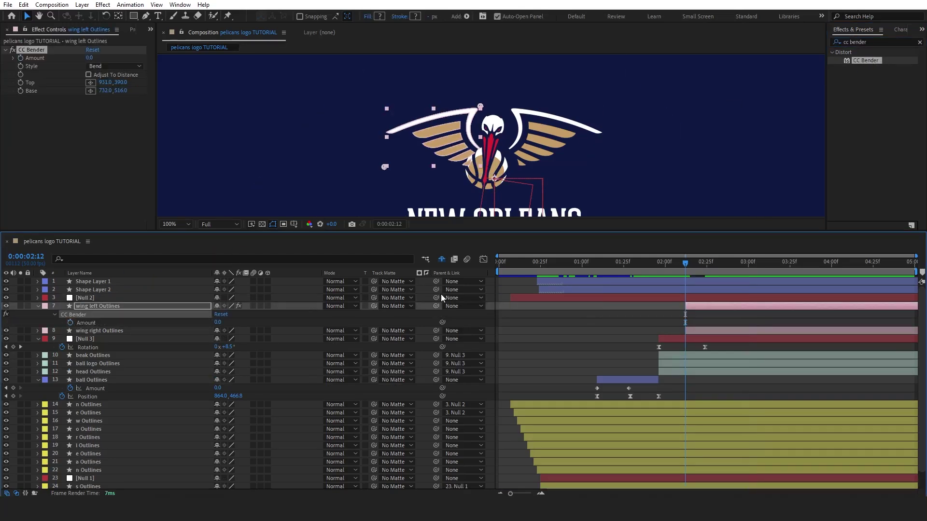
Set CC Bender's Top point to 735, 516 below the left wing's outer tip and its Base to 928, 395 near the head
{"action": "left_click", "coordinate": [91, 83]}
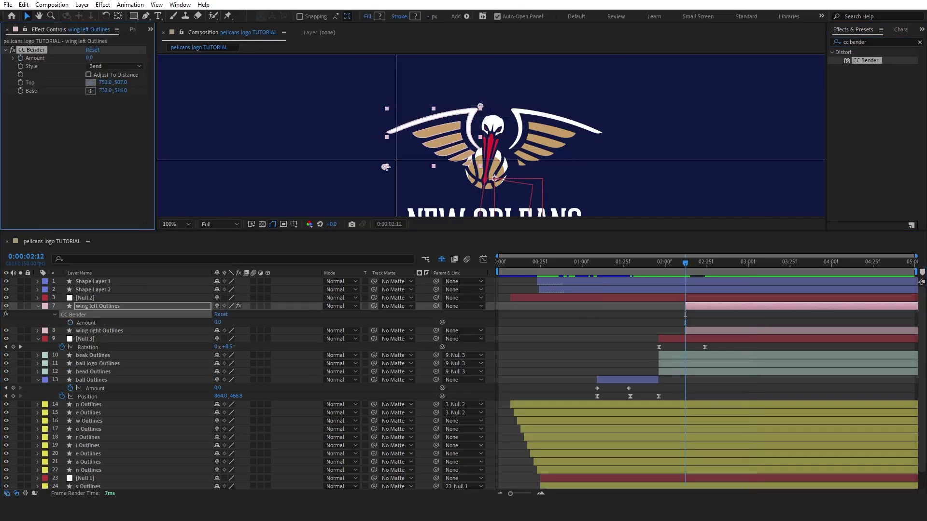
{"action": "left_click", "coordinate": [386, 167]}
{"action": "left_click", "coordinate": [91, 91]}
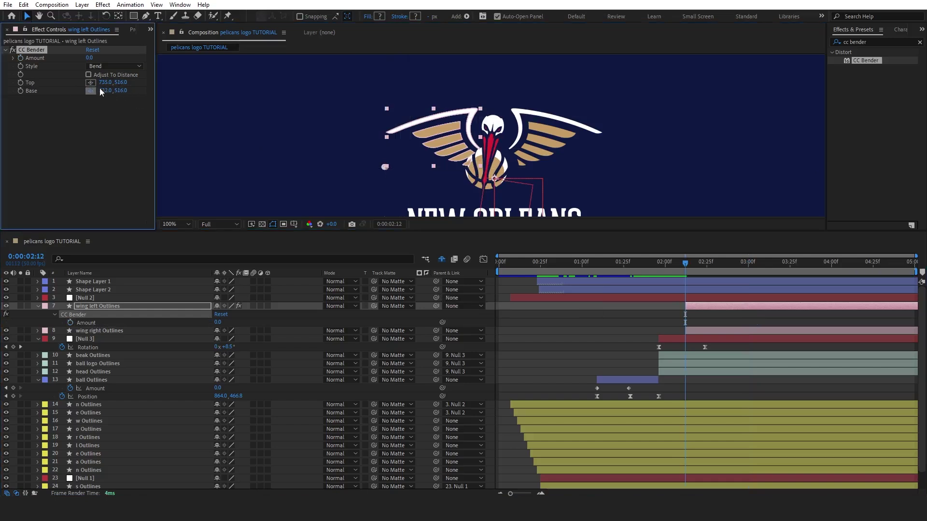
{"action": "left_click", "coordinate": [479, 109]}
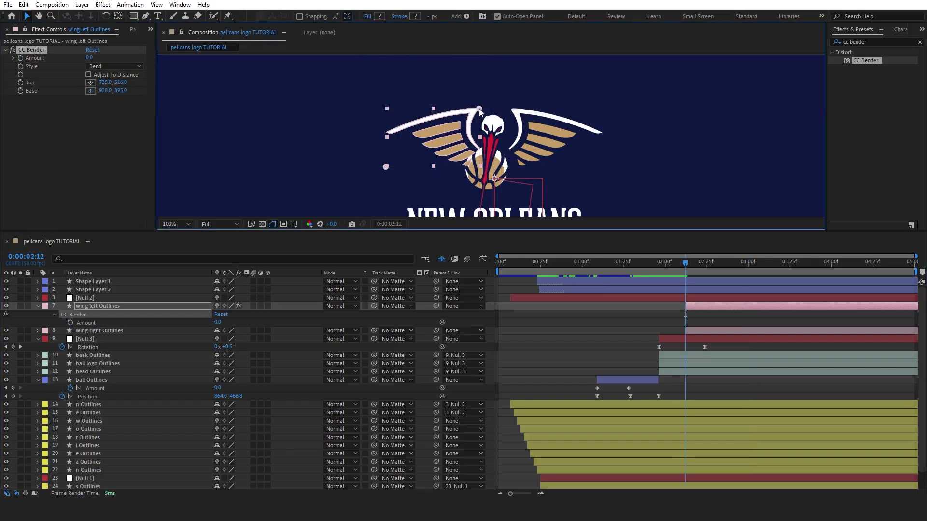
Keyframe the left wing's CC Bender Amount from -66 at 0:00:02:12 to 0 at about 0:00:03:02
{"action": "left_click", "coordinate": [71, 323]}
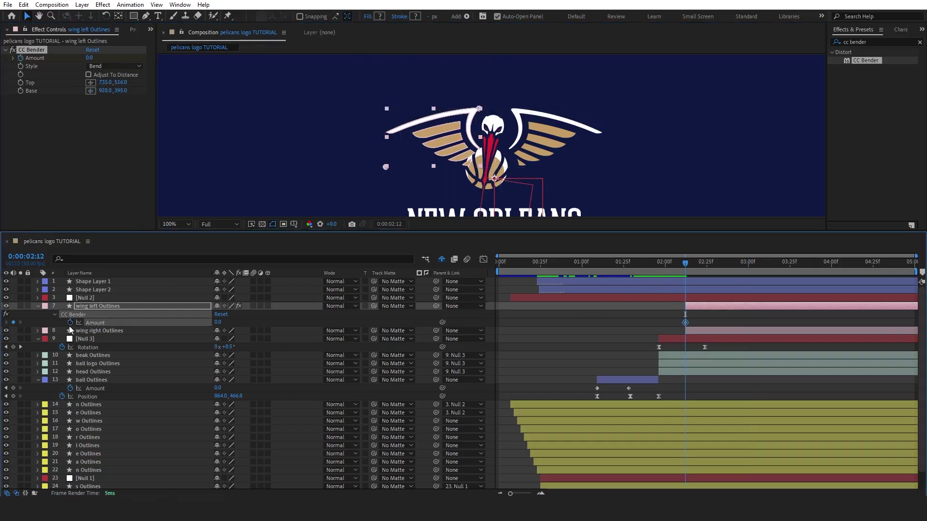
{"action": "left_click_drag", "start_coordinate": [685, 323], "coordinate": [751, 323]}
{"action": "left_click_drag", "start_coordinate": [216, 322], "coordinate": [191, 323]}
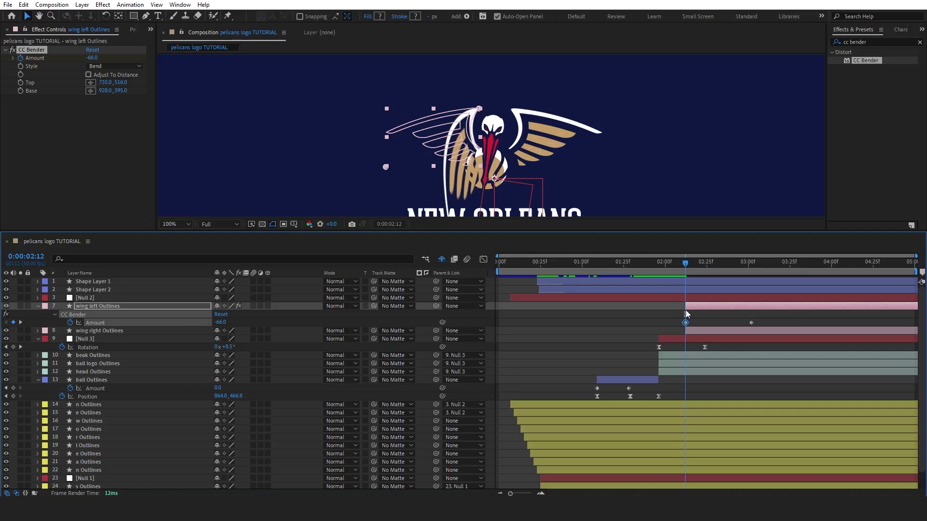
Apply Easy Ease to both bend Amount keyframes and shape the speed graph to peak at the start and slow down gradually
{"action": "left_click_drag", "start_coordinate": [763, 325], "coordinate": [670, 319]}
{"action": "key", "text": "F9"}
{"action": "left_click", "coordinate": [483, 260]}
{"action": "left_click", "coordinate": [751, 461]}
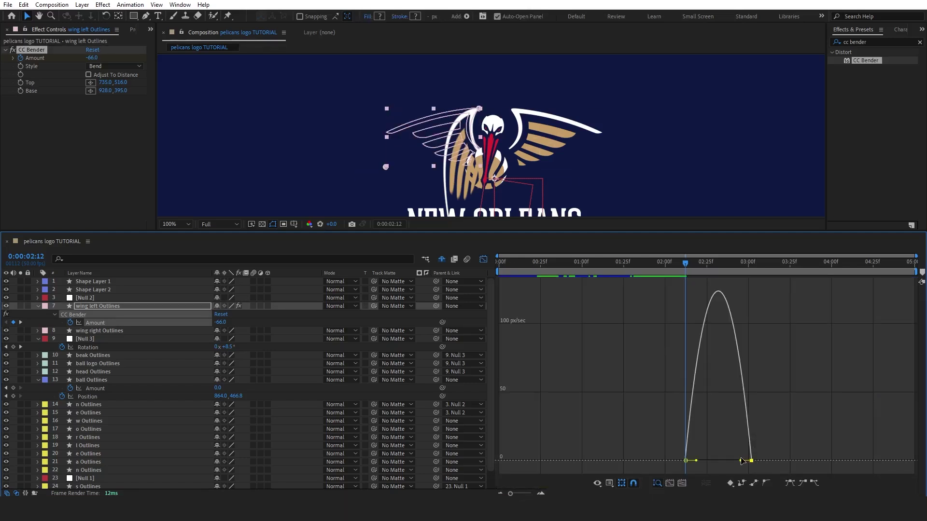
{"action": "left_click_drag", "start_coordinate": [740, 461], "coordinate": [687, 461]}
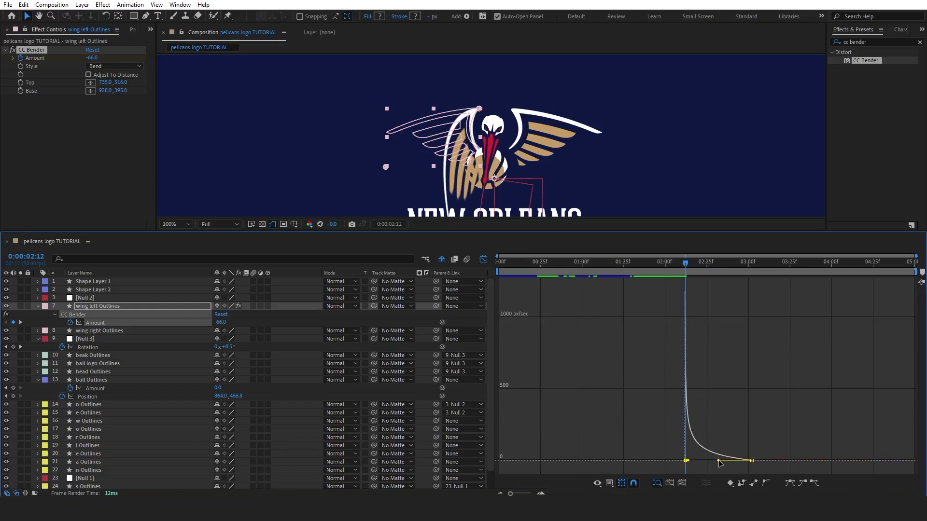
{"action": "key", "text": "shift+F3"}
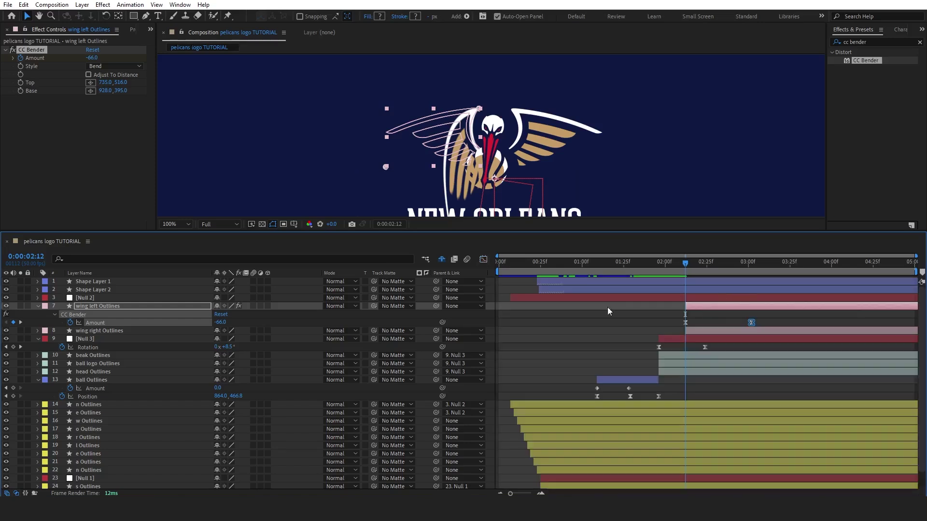
Add an Offset Paths operator to wing left Outlines and show its settings
{"action": "left_click", "coordinate": [38, 306]}
{"action": "left_click", "coordinate": [37, 306]}
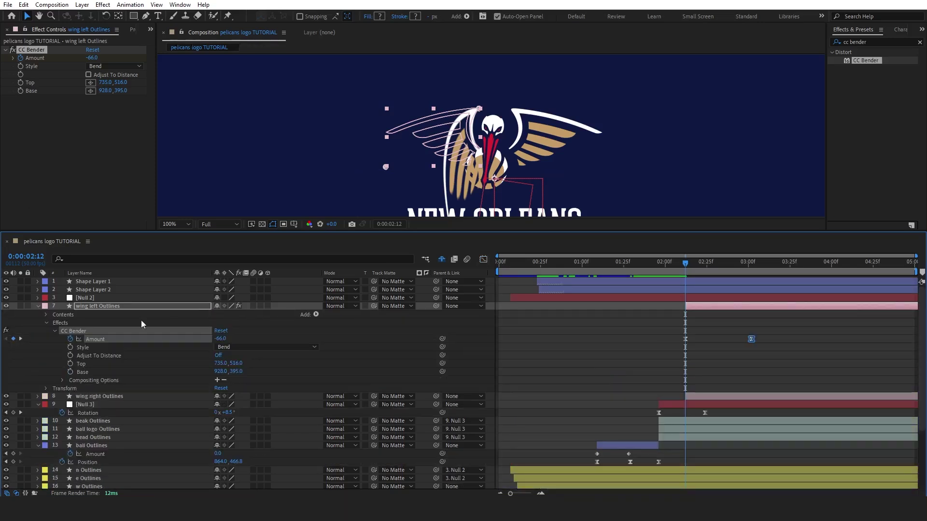
{"action": "left_click", "coordinate": [54, 331]}
{"action": "left_click", "coordinate": [316, 314]}
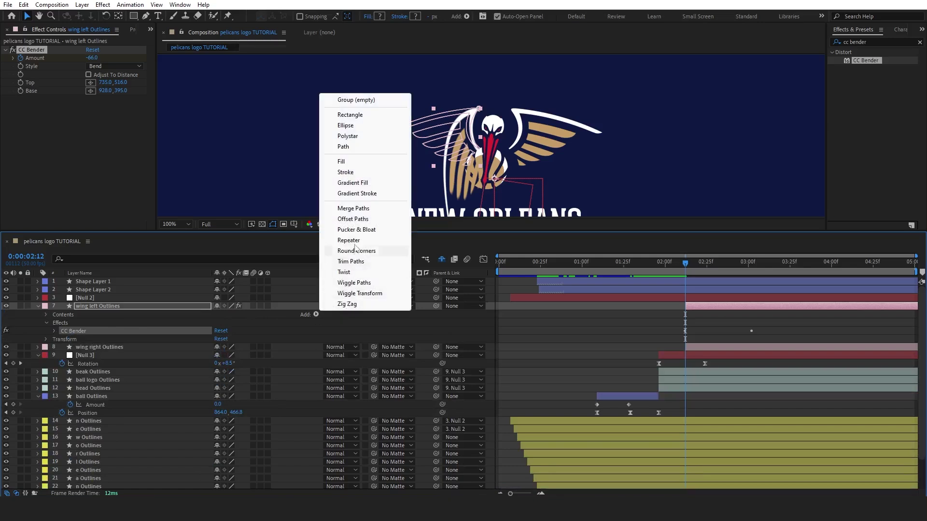
{"action": "left_click", "coordinate": [353, 219]}
{"action": "left_click", "coordinate": [54, 373]}
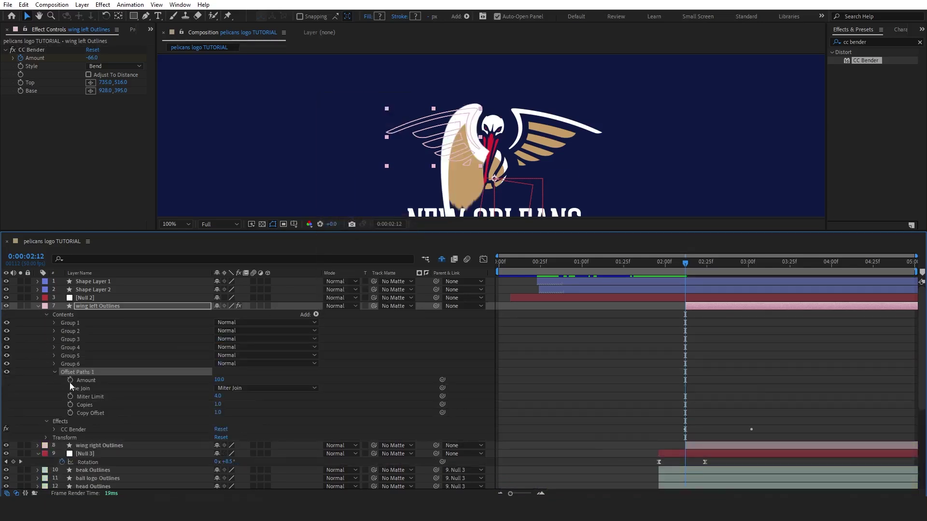
Keyframe the left wing's Offset Paths Amount from -10 at 0:00:02:12 to 0 at about 0:00:02:32, and collapse the layer
{"action": "type", "text": "0"}
{"action": "key", "text": "Return"}
{"action": "left_click", "coordinate": [70, 381]}
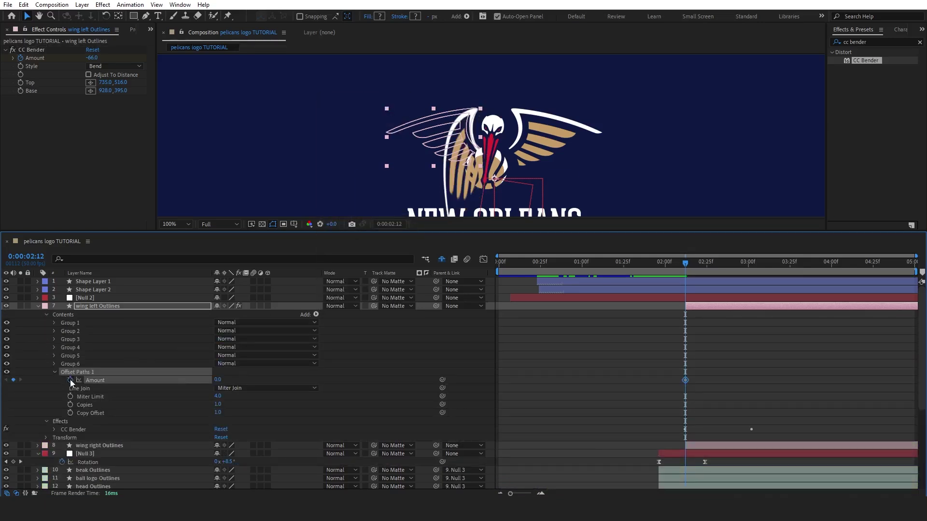
{"action": "left_click_drag", "start_coordinate": [685, 380], "coordinate": [718, 381]}
{"action": "left_click_drag", "start_coordinate": [215, 380], "coordinate": [211, 380]}
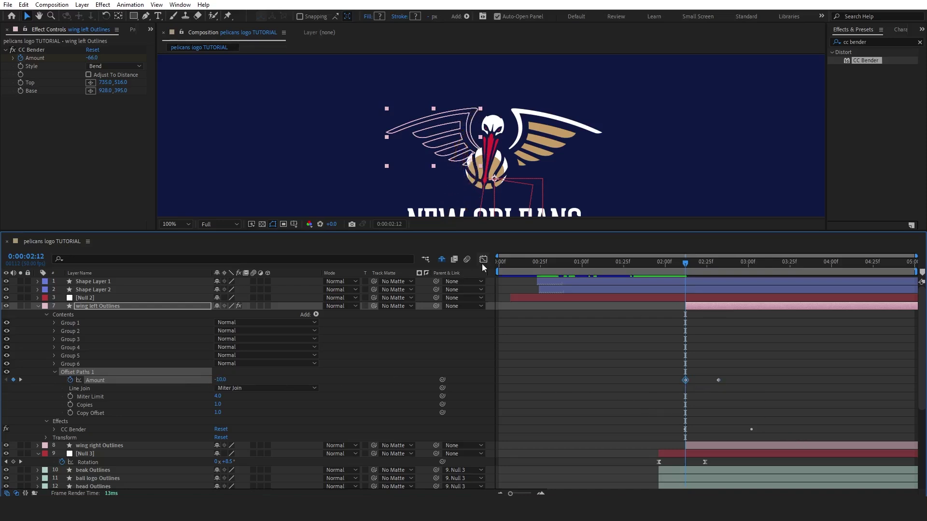
{"action": "left_click", "coordinate": [38, 306]}
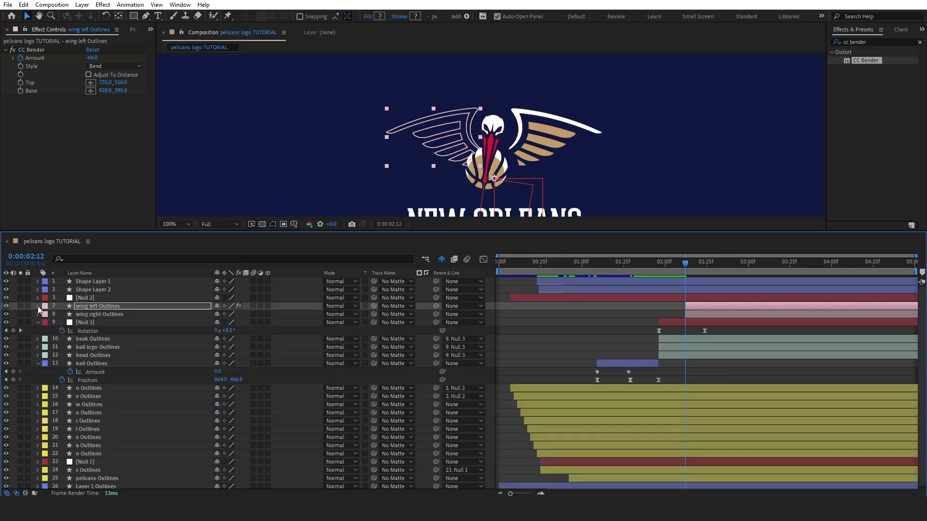
{"action": "left_click", "coordinate": [93, 305]}
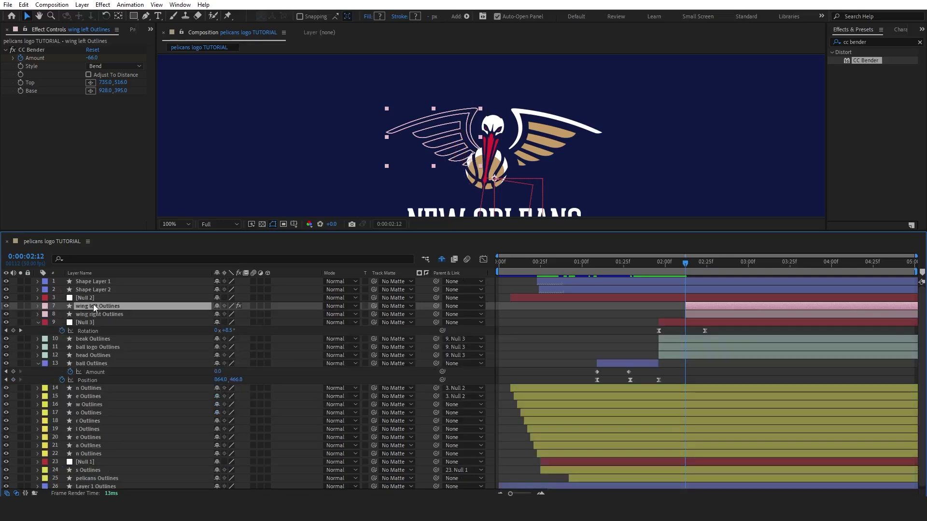
Fit the whole composition in the viewer and preview the logo animation with both wings from the beginning
{"action": "left_click", "coordinate": [176, 223]}
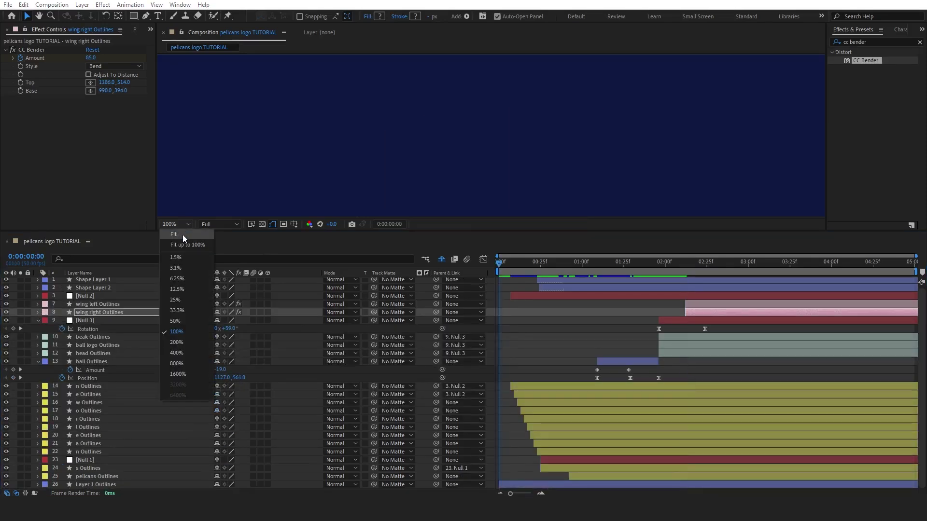
{"action": "left_click", "coordinate": [180, 236]}
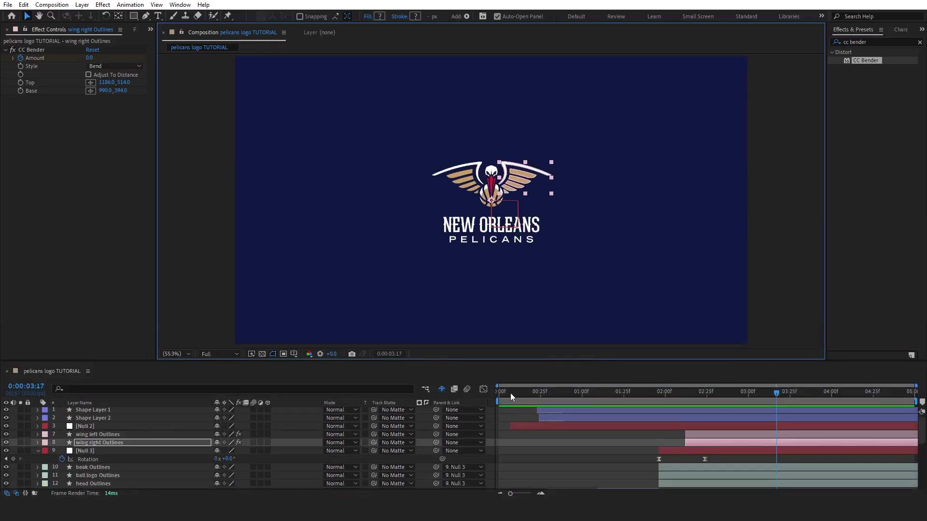
{"action": "left_click_drag", "start_coordinate": [511, 393], "coordinate": [459, 393]}
{"action": "key", "text": "space"}
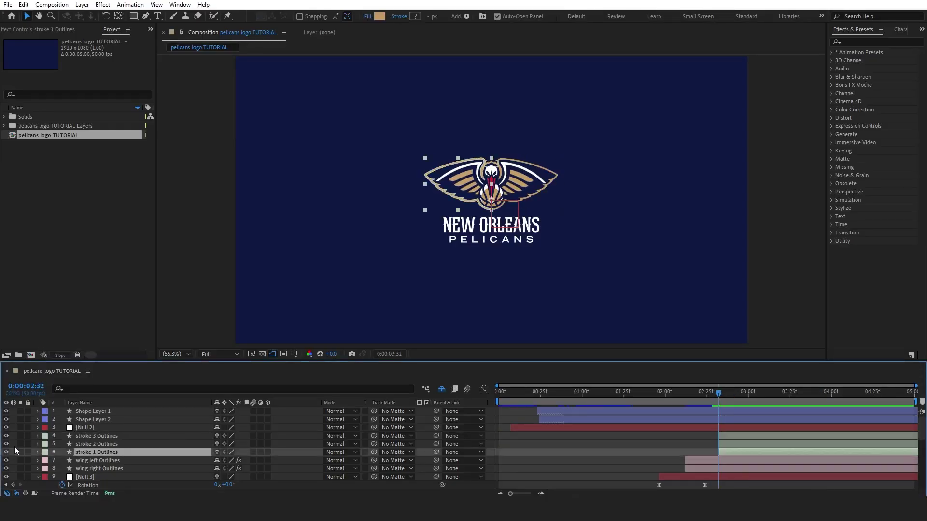
Hide the other stroke, wing and head layers, and trace stroke 1 Outlines' lower edge from its inner end to the wing tip with the Pen tool
{"action": "left_click_drag", "start_coordinate": [6, 436], "coordinate": [7, 485]}
{"action": "left_click", "coordinate": [7, 452]}
{"action": "scroll", "coordinate": [8, 470], "scroll_direction": "down", "scroll_amount": 1}
{"action": "scroll", "coordinate": [459, 180], "scroll_direction": "up", "scroll_amount": 2}
{"action": "key", "text": "g"}
{"action": "mouse_move", "coordinate": [459, 182]}
{"action": "left_mouse_down"}
{"action": "mouse_move", "coordinate": [467, 242]}
{"action": "mouse_move", "coordinate": [418, 240]}
{"action": "mouse_move", "coordinate": [401, 208]}
{"action": "mouse_move", "coordinate": [400, 254]}
{"action": "left_mouse_up"}
{"action": "left_click", "coordinate": [484, 286]}
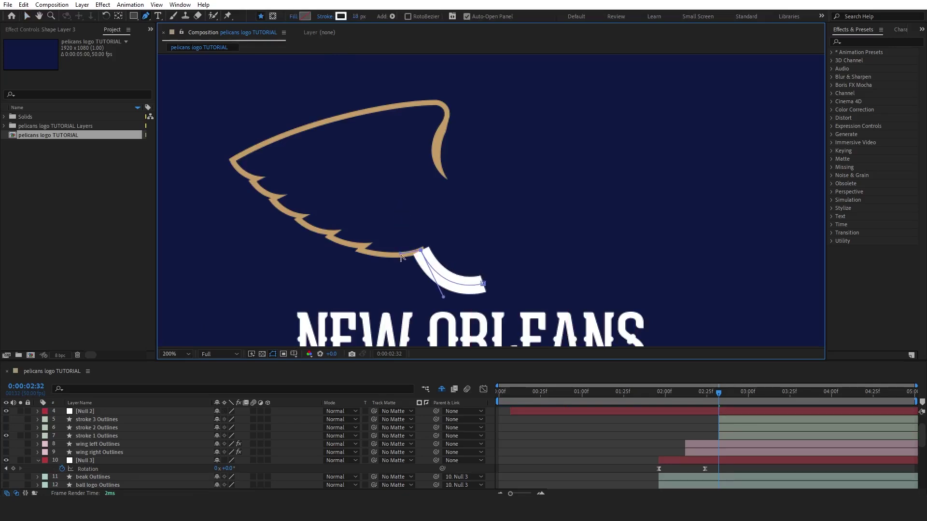
{"action": "left_click_drag", "start_coordinate": [231, 160], "coordinate": [183, 87]}
{"action": "scroll", "coordinate": [470, 252], "scroll_direction": "down", "scroll_amount": 1}
{"action": "scroll", "coordinate": [378, 223], "scroll_direction": "up", "scroll_amount": 1}
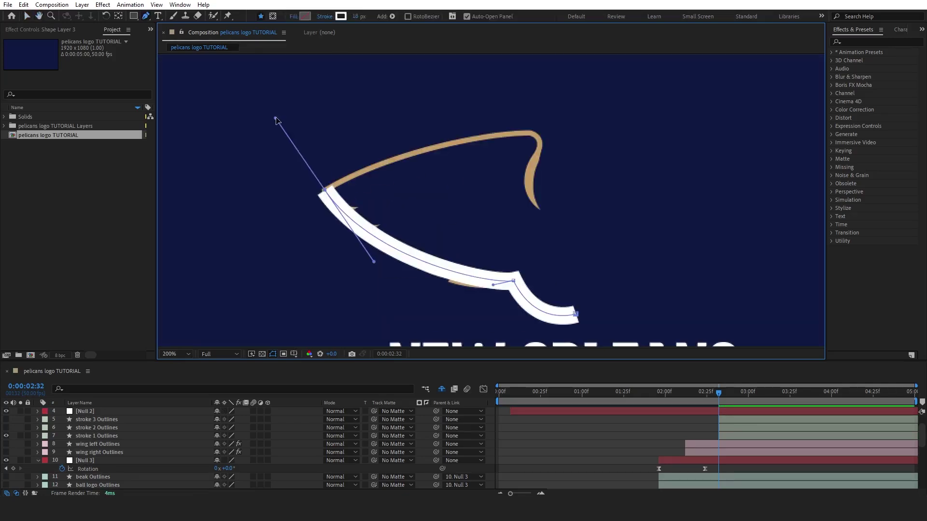
Adjust the curve handles of the traced lower edge to follow the wing outline, and widen the path's stroke to 23 px
{"action": "left_click_drag", "start_coordinate": [275, 118], "coordinate": [252, 94]}
{"action": "left_click_drag", "start_coordinate": [492, 285], "coordinate": [487, 291]}
{"action": "left_click_drag", "start_coordinate": [323, 189], "coordinate": [324, 190]}
{"action": "left_click_drag", "start_coordinate": [356, 16], "coordinate": [358, 16]}
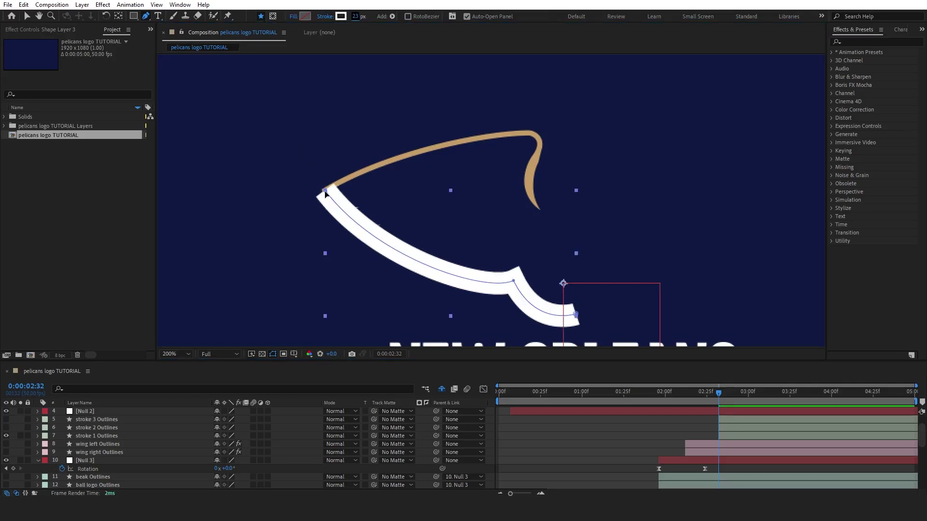
{"action": "left_click", "coordinate": [323, 190]}
{"action": "left_click_drag", "start_coordinate": [253, 95], "coordinate": [347, 121]}
{"action": "key", "text": "ctrl+z"}
{"action": "key", "text": "ctrl+z"}
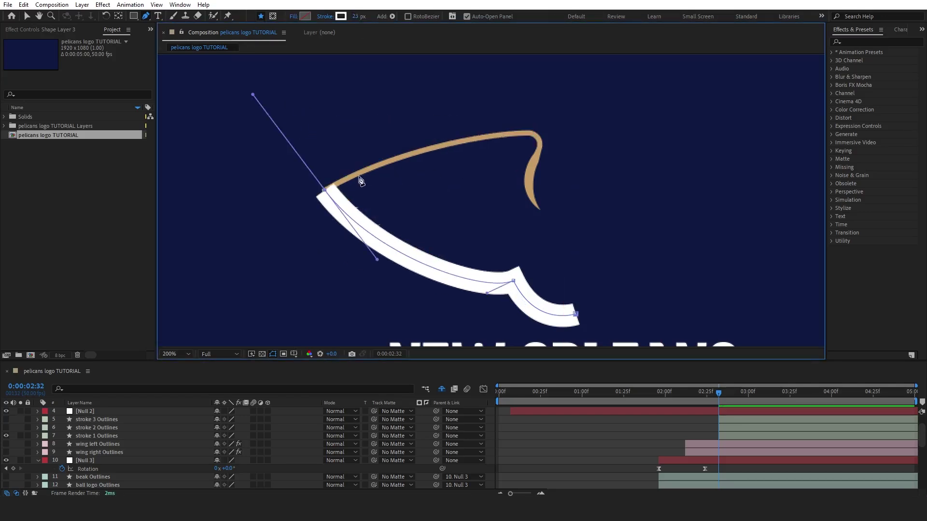
Shorten the wing-tip handle and continue the path along the wing's upper edge and around its inner hook
{"action": "left_click_drag", "start_coordinate": [253, 96], "coordinate": [328, 179]}
{"action": "left_click_drag", "start_coordinate": [538, 138], "coordinate": [571, 158]}
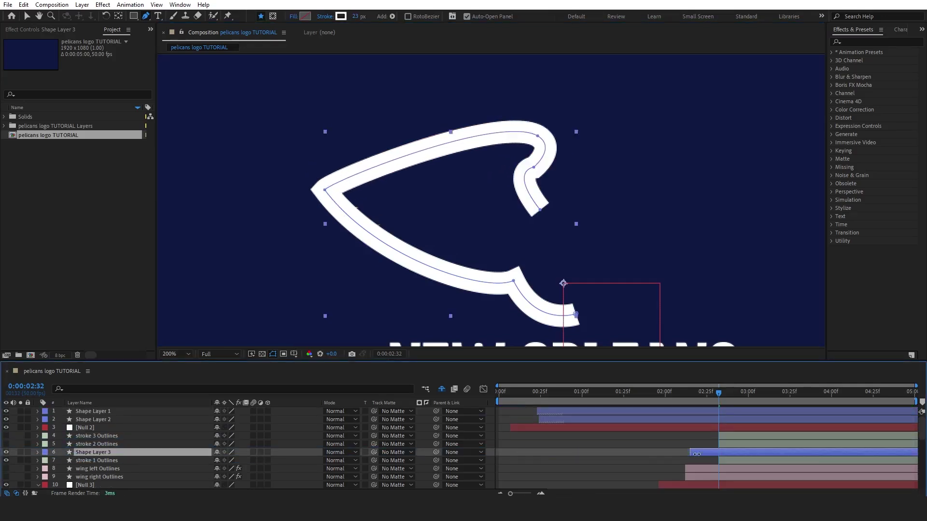
Add a Trim Paths operator to Shape Layer 3 and show its settings
{"action": "left_click", "coordinate": [316, 461]}
{"action": "left_click", "coordinate": [349, 407]}
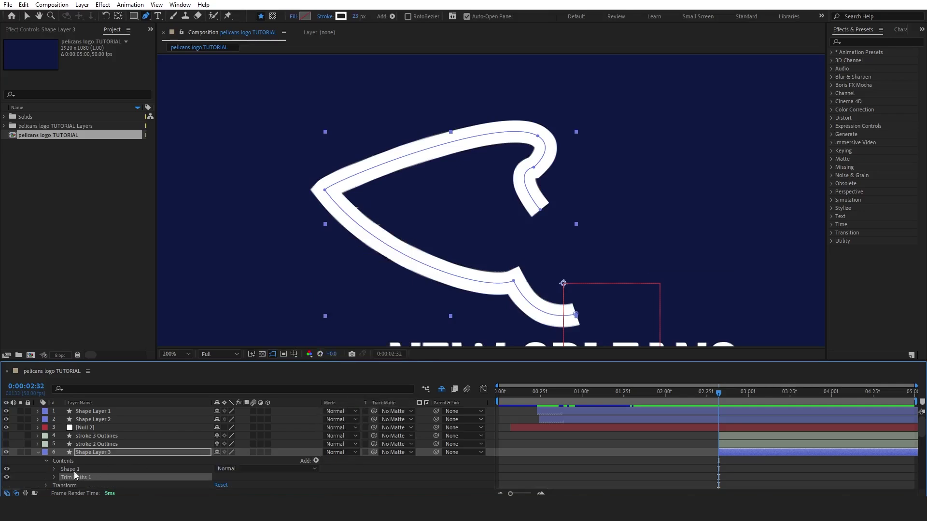
{"action": "scroll", "coordinate": [107, 433], "scroll_direction": "down", "scroll_amount": 2}
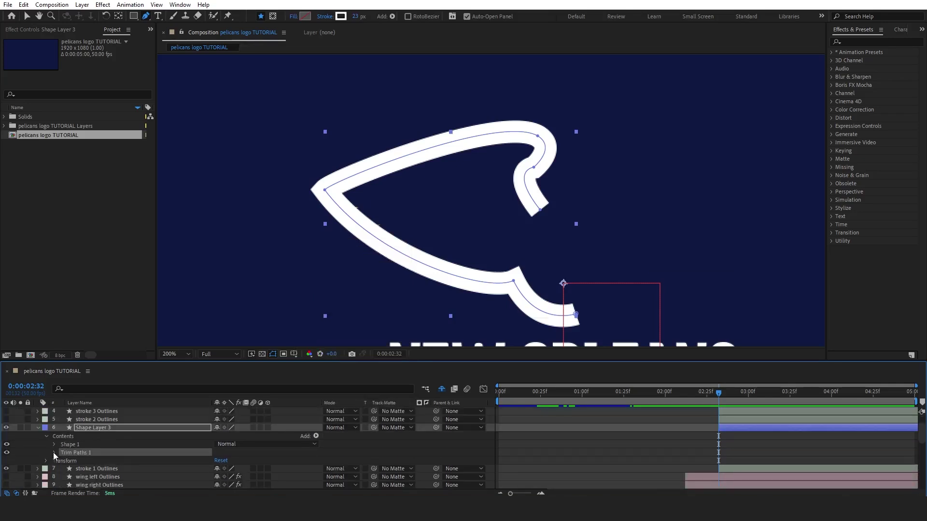
{"action": "left_click", "coordinate": [54, 452]}
Keyframe the Trim Paths End from 0% at 0:00:02:32 to 100% at about 0:00:03:16
{"action": "left_click", "coordinate": [70, 468]}
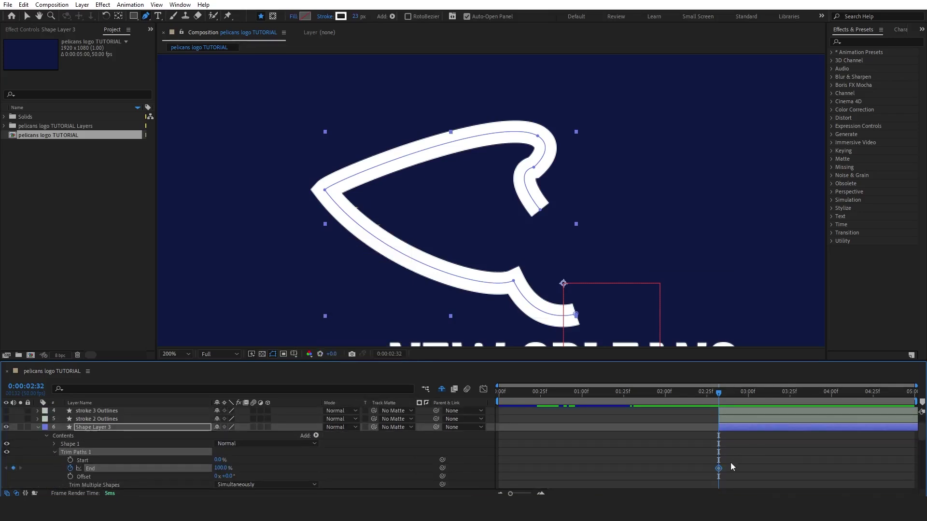
{"action": "left_click_drag", "start_coordinate": [718, 468], "coordinate": [775, 468]}
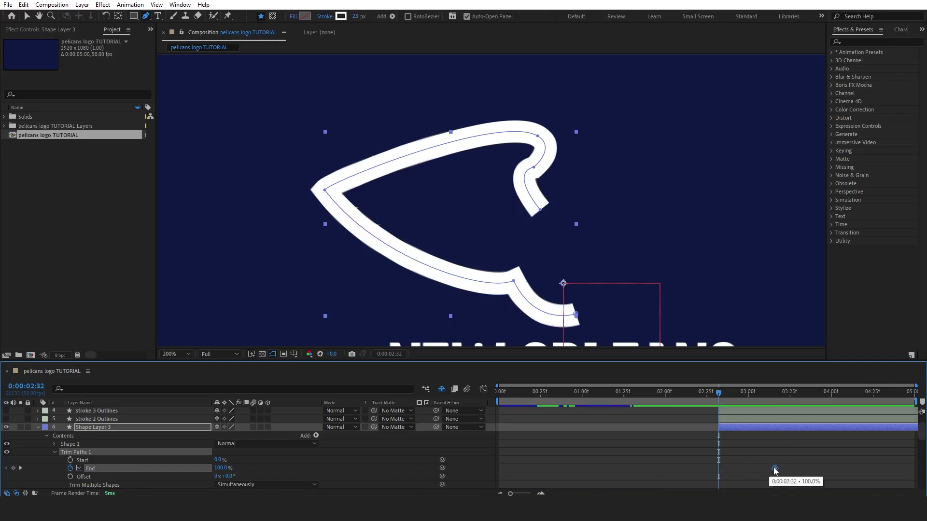
{"action": "left_click_drag", "start_coordinate": [220, 468], "coordinate": [193, 468]}
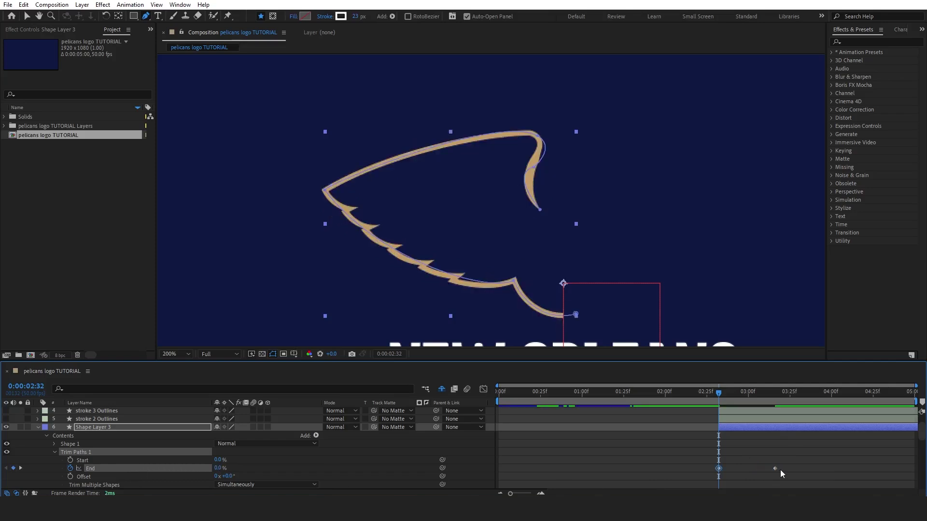
Apply Easy Ease to both Trim Paths End keyframes, adjust the last keyframe's ease in the speed graph, and collapse the layer
{"action": "left_click_drag", "start_coordinate": [792, 472], "coordinate": [686, 455]}
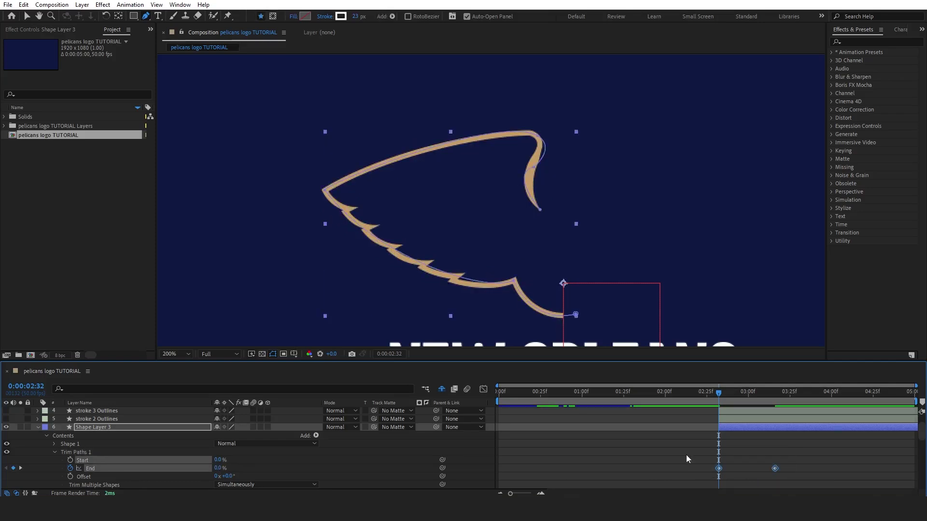
{"action": "left_click", "coordinate": [483, 389]}
{"action": "key", "text": "v"}
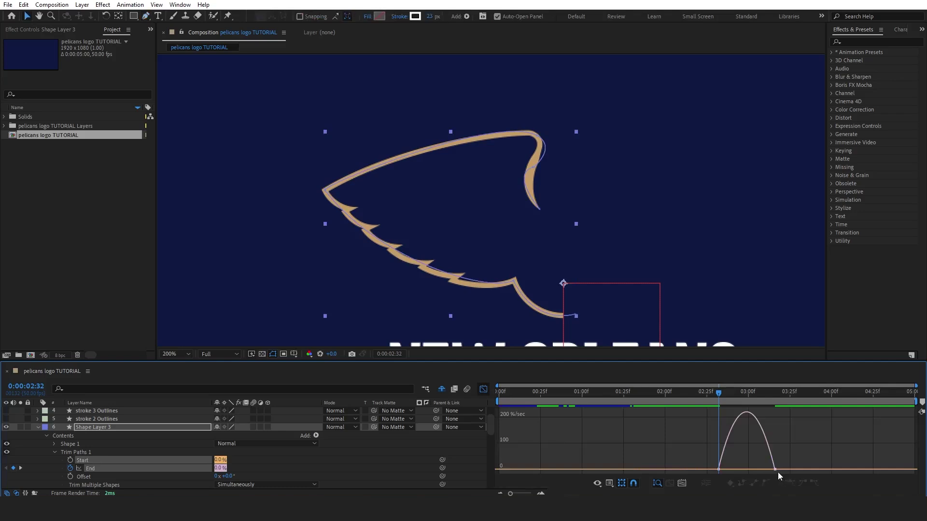
{"action": "left_click", "coordinate": [775, 469]}
{"action": "mouse_move", "coordinate": [765, 470]}
{"action": "left_mouse_down"}
{"action": "mouse_move", "coordinate": [727, 471]}
{"action": "mouse_move", "coordinate": [766, 471]}
{"action": "left_mouse_up"}
{"action": "left_click", "coordinate": [483, 389]}
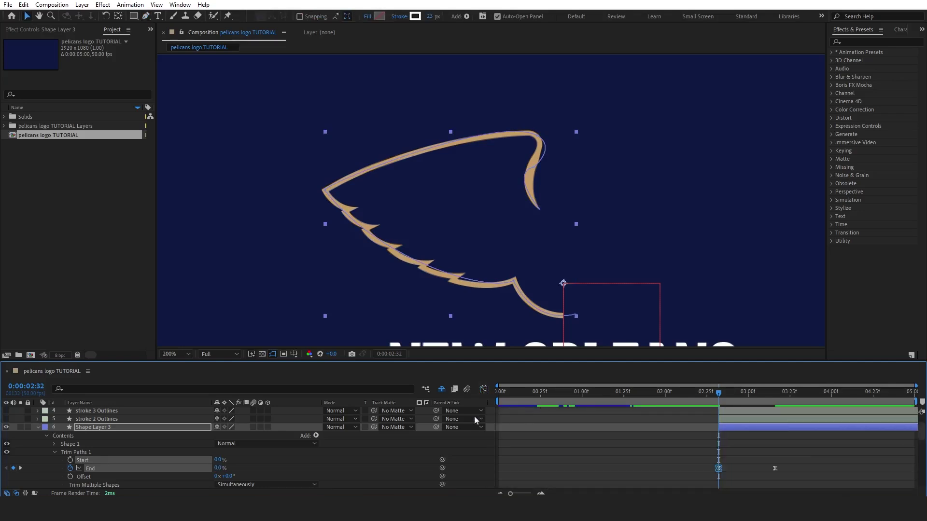
{"action": "left_click", "coordinate": [38, 427]}
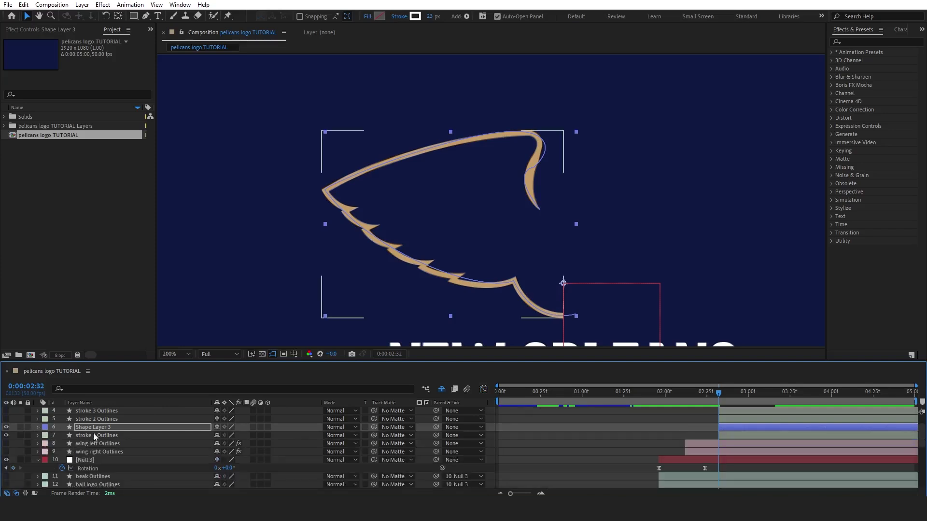
Set the track matte of stroke 1 Outlines to Shape Layer 3
{"action": "left_click", "coordinate": [94, 434]}
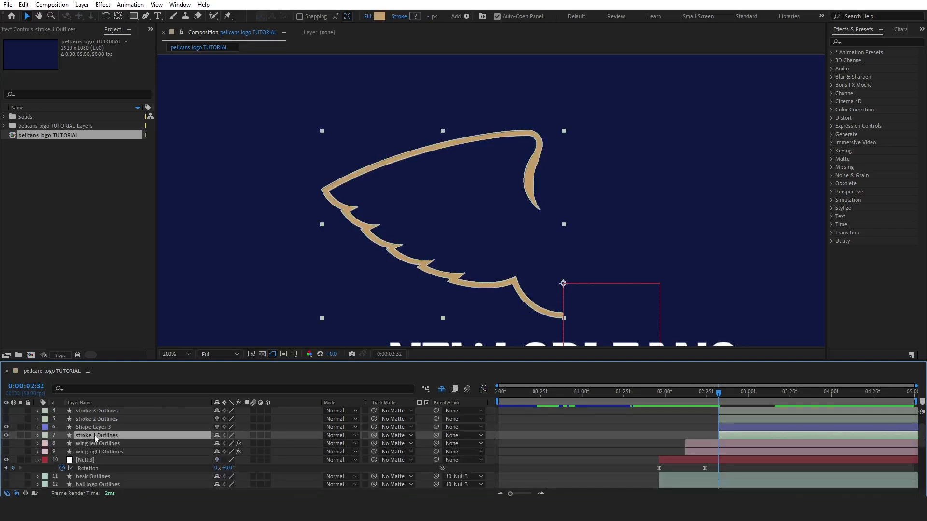
{"action": "left_click", "coordinate": [391, 437]}
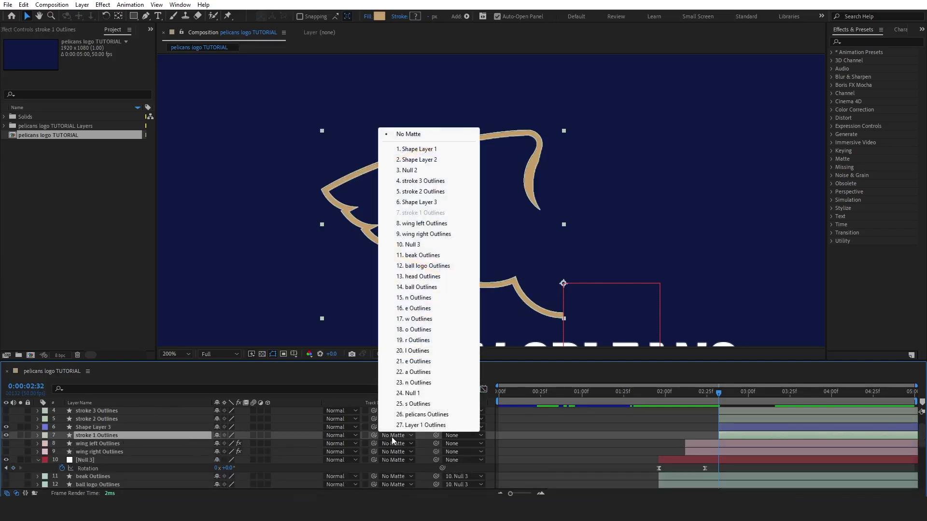
{"action": "left_click", "coordinate": [419, 202]}
{"action": "left_click", "coordinate": [716, 392]}
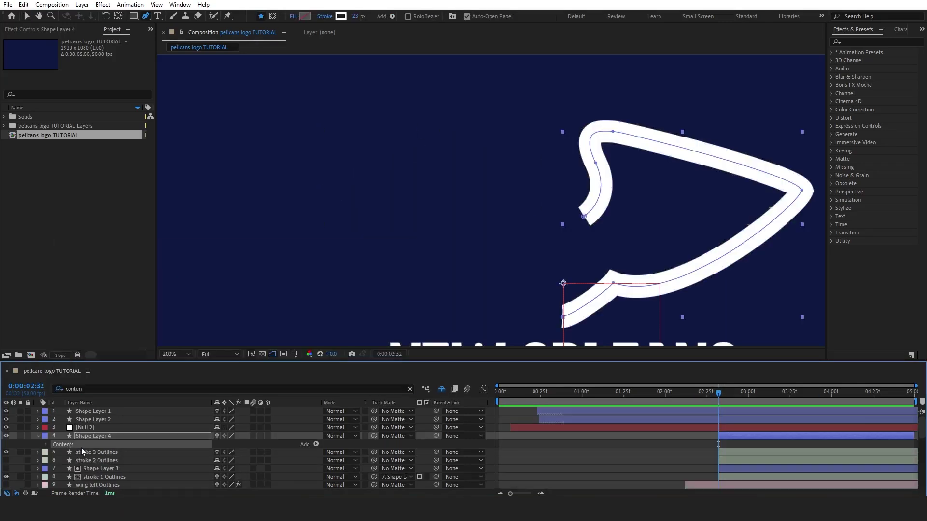
Paste the trim animation onto Shape Layer 4 and use that layer as the track matte of stroke 3 Outlines
{"action": "key", "text": "ctrl+v"}
{"action": "left_click", "coordinate": [394, 452]}
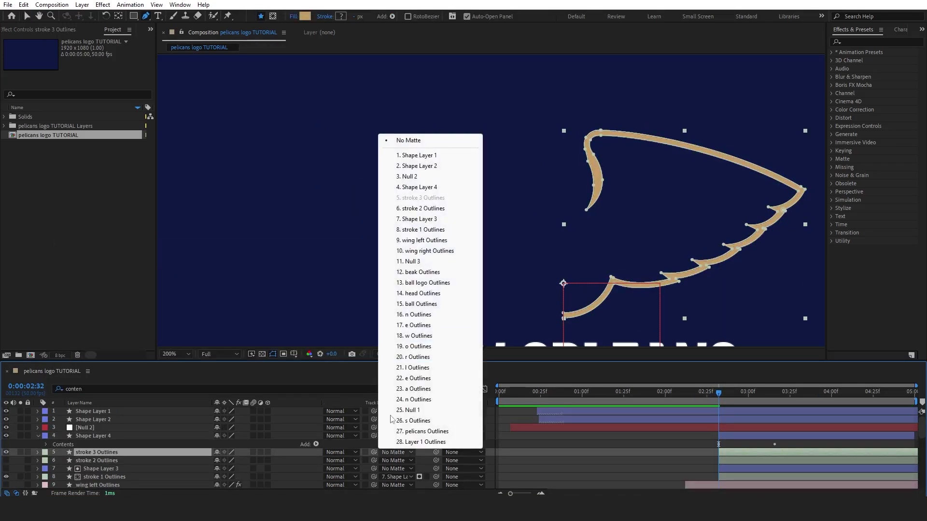
{"action": "left_click", "coordinate": [420, 186]}
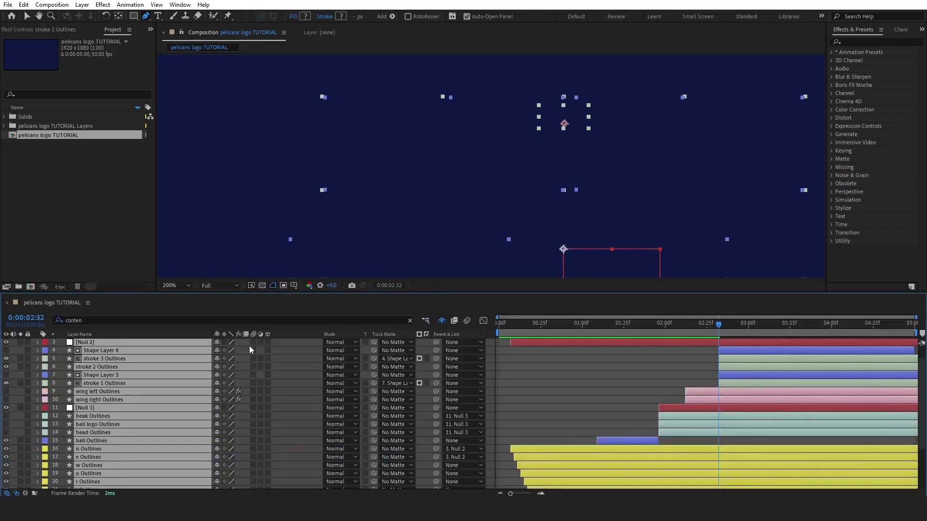
Return to the start of the timeline and preview the full logo animation with the outline strokes
{"action": "left_click_drag", "start_coordinate": [717, 323], "coordinate": [450, 326]}
{"action": "left_click_drag", "start_coordinate": [479, 293], "coordinate": [478, 357]}
{"action": "key", "text": "space"}
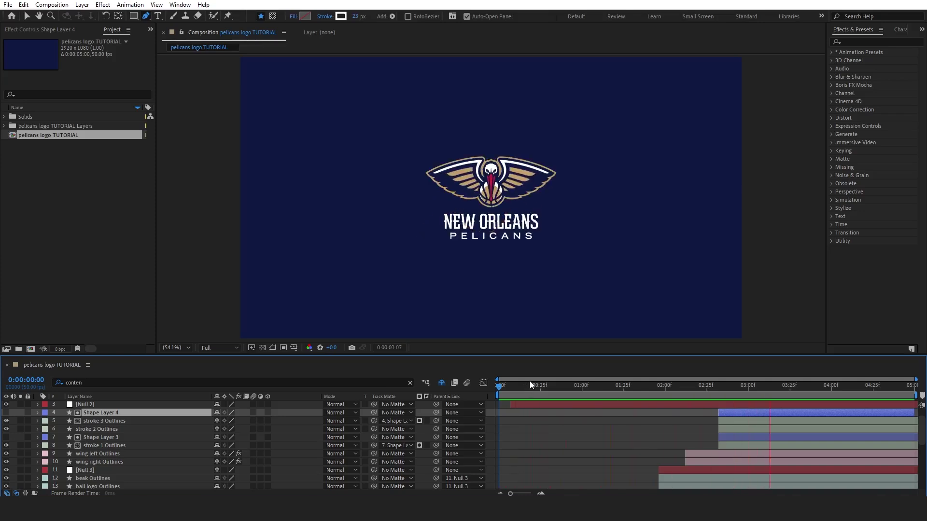
{"action": "key", "text": "space"}
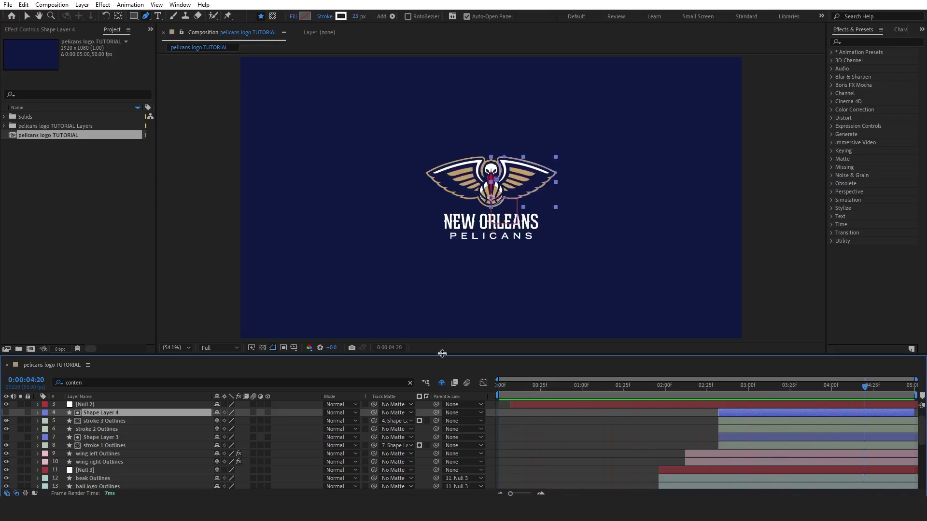
Create a two-node camera with the default settings and move it to the top of the layer stack
{"action": "right_click", "coordinate": [488, 465]}
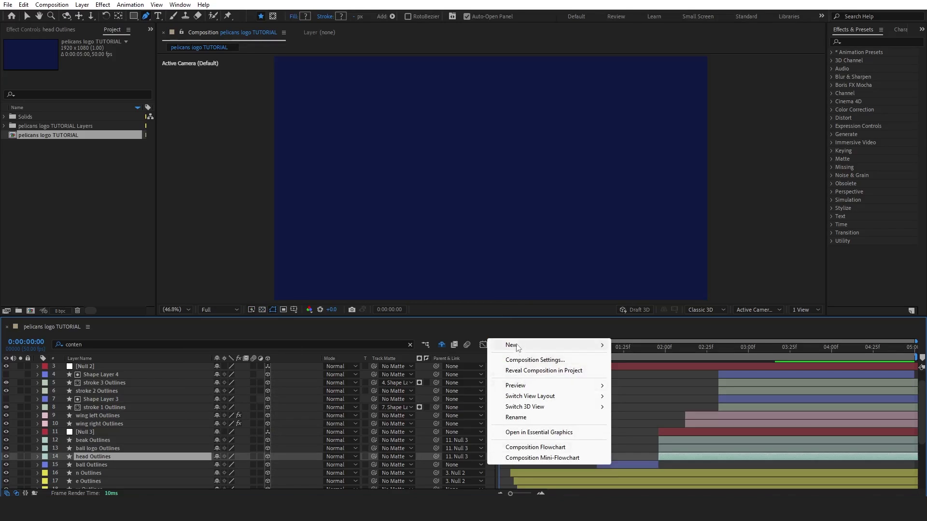
{"action": "mouse_move", "coordinate": [517, 348]}
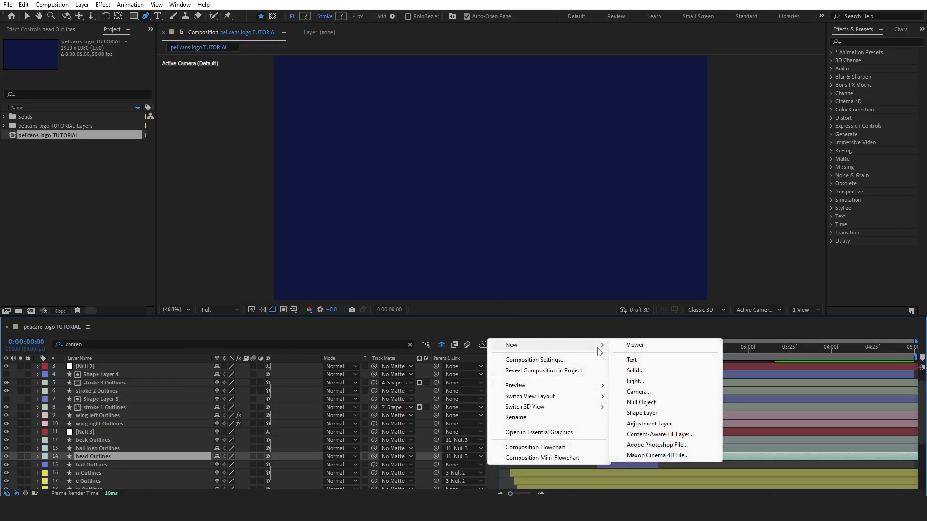
{"action": "left_click", "coordinate": [640, 392]}
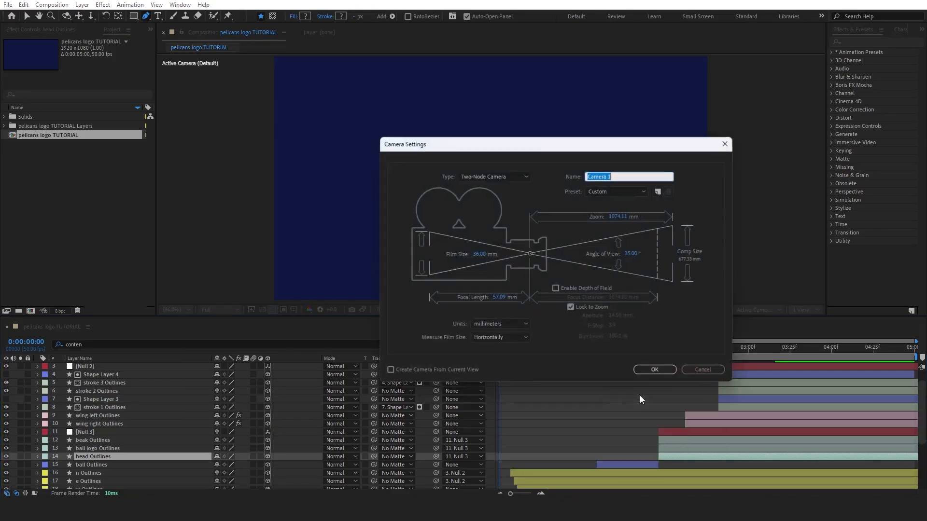
{"action": "left_click", "coordinate": [642, 374]}
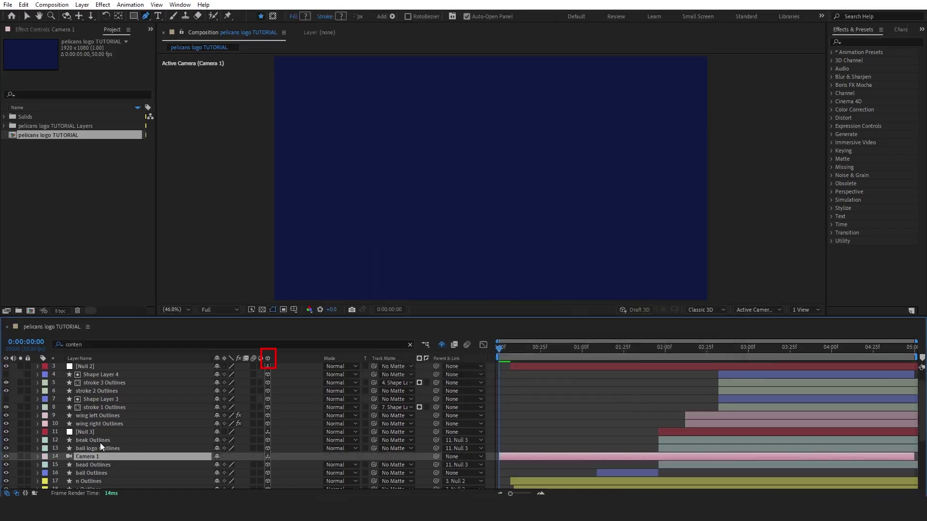
{"action": "left_click_drag", "start_coordinate": [102, 456], "coordinate": [38, 366]}
Add a camera Zoom keyframe at 0:00:02:31 and reveal only the camera's keyframed property
{"action": "left_click", "coordinate": [38, 367]}
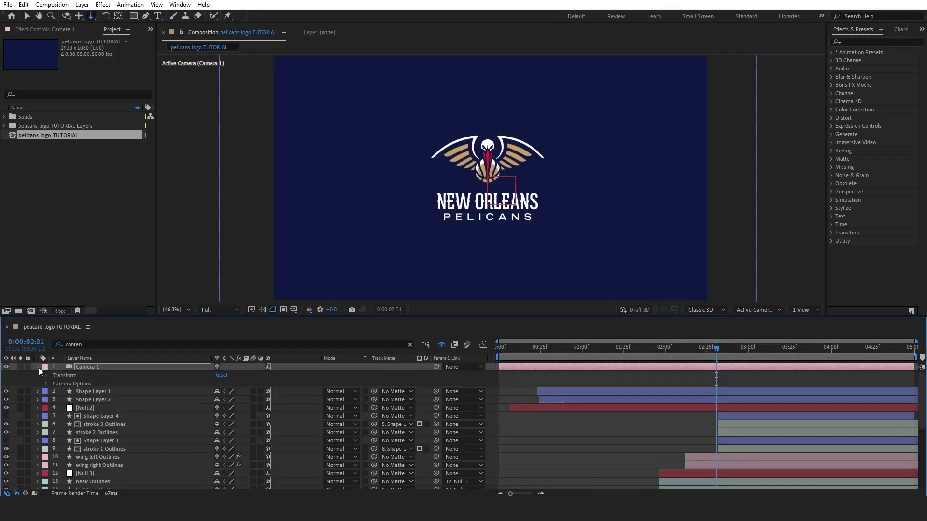
{"action": "left_click", "coordinate": [45, 382]}
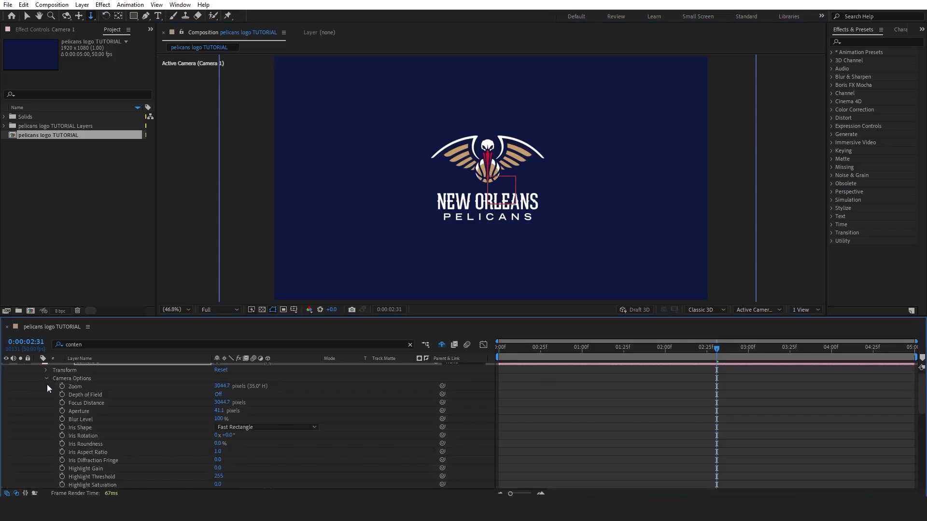
{"action": "left_click", "coordinate": [62, 387]}
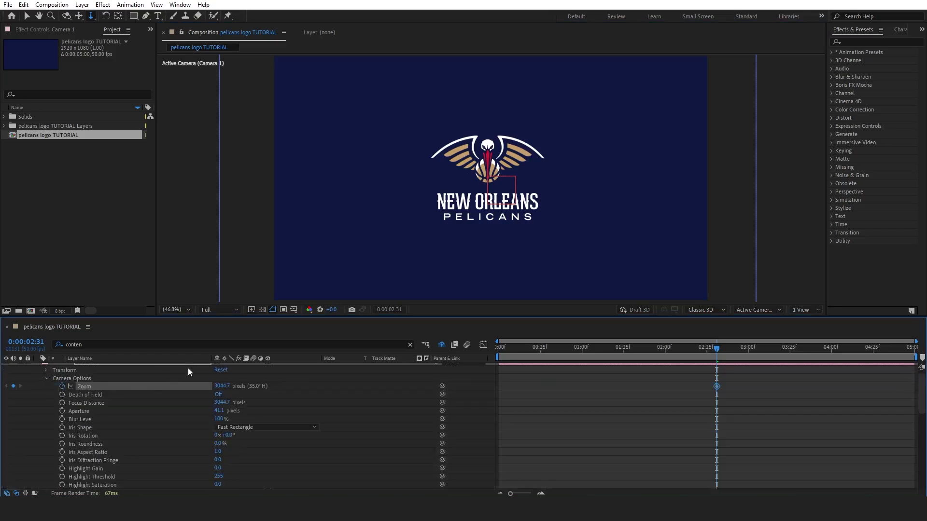
{"action": "scroll", "coordinate": [89, 395], "scroll_direction": "up", "scroll_amount": 1}
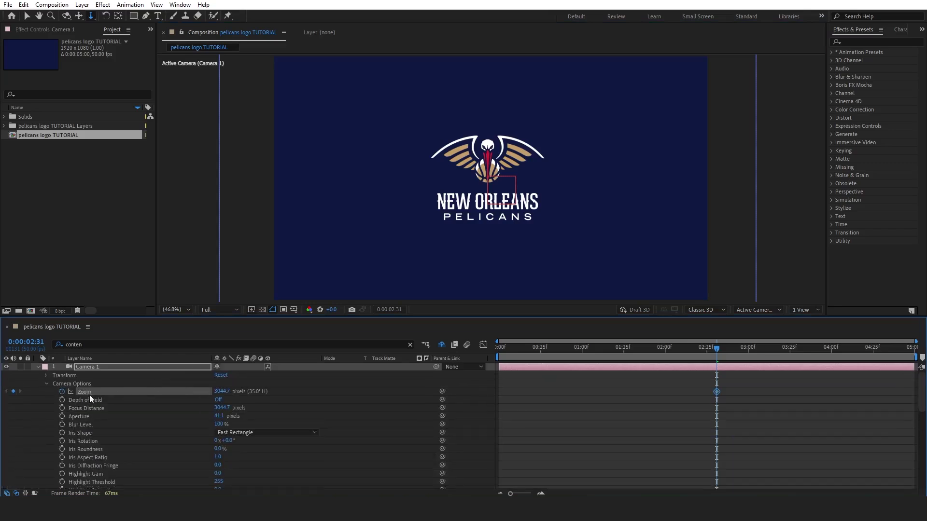
{"action": "left_click", "coordinate": [38, 367]}
{"action": "left_click", "coordinate": [100, 367]}
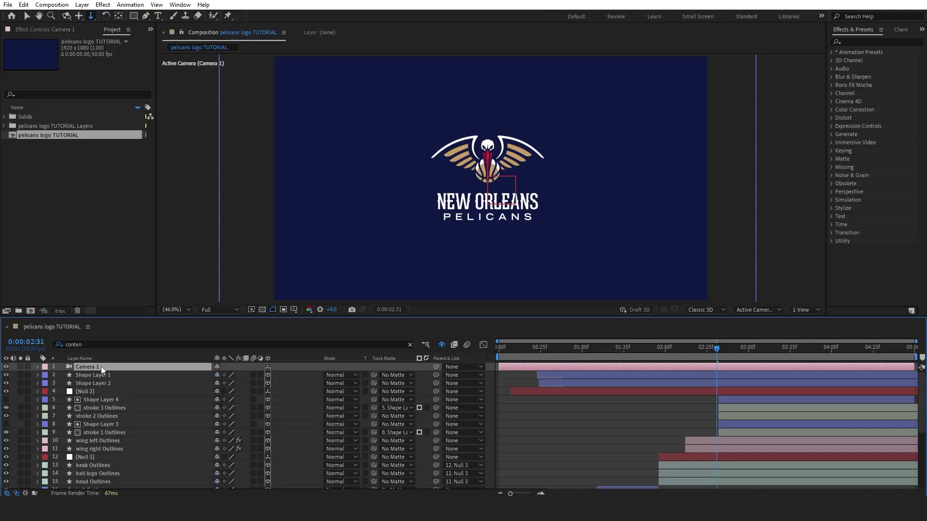
{"action": "key", "text": "u"}
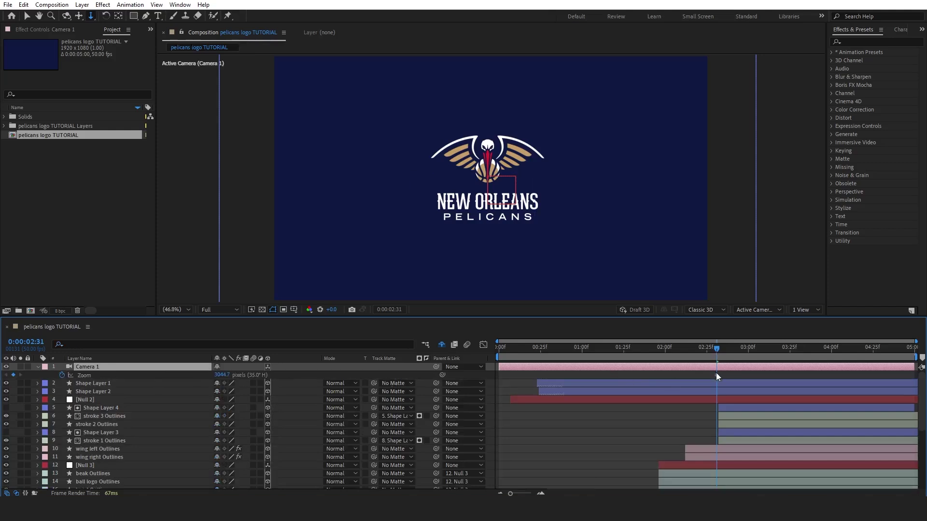
Move the camera's Zoom keyframe to 0:00:00:23 and set Zoom to 2506.7 pixels at 0:00:02:31
{"action": "left_click_drag", "start_coordinate": [717, 374], "coordinate": [538, 375]}
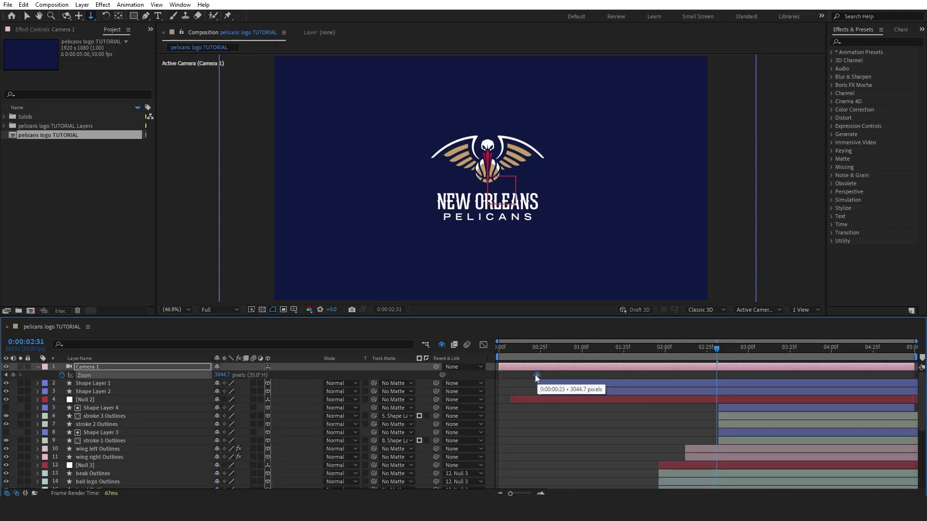
{"action": "left_click_drag", "start_coordinate": [223, 375], "coordinate": [32, 395]}
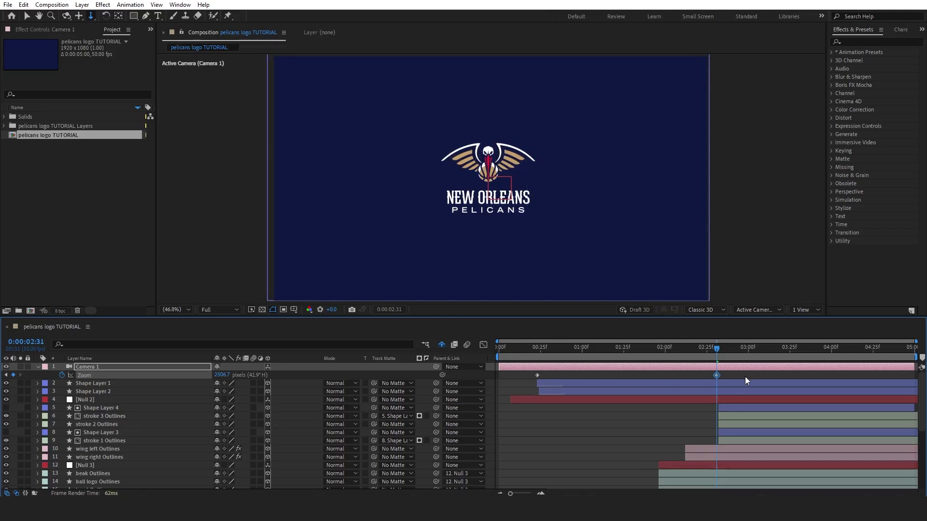
Apply Easy Ease to both camera Zoom keyframes and select them in the speed graph for shaping
{"action": "left_click_drag", "start_coordinate": [745, 377], "coordinate": [521, 375]}
{"action": "left_click", "coordinate": [483, 345]}
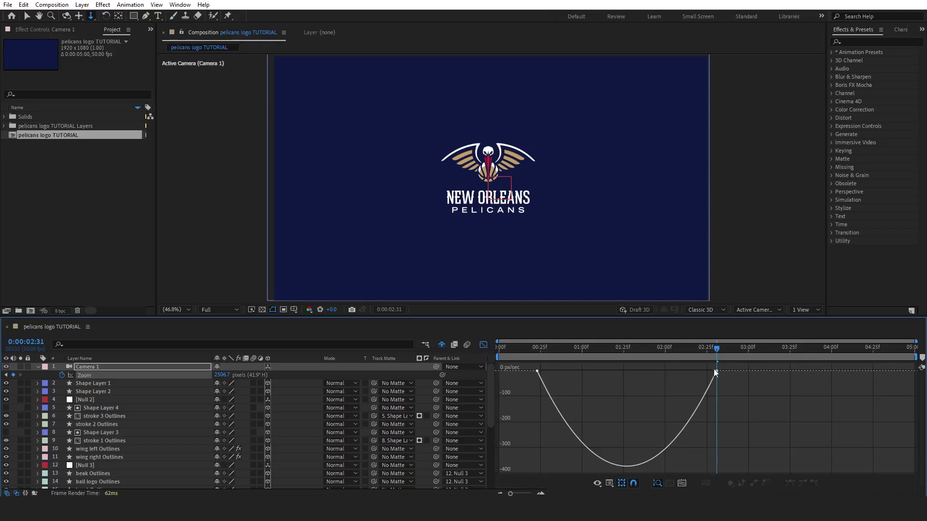
{"action": "key", "text": "ctrl+a"}
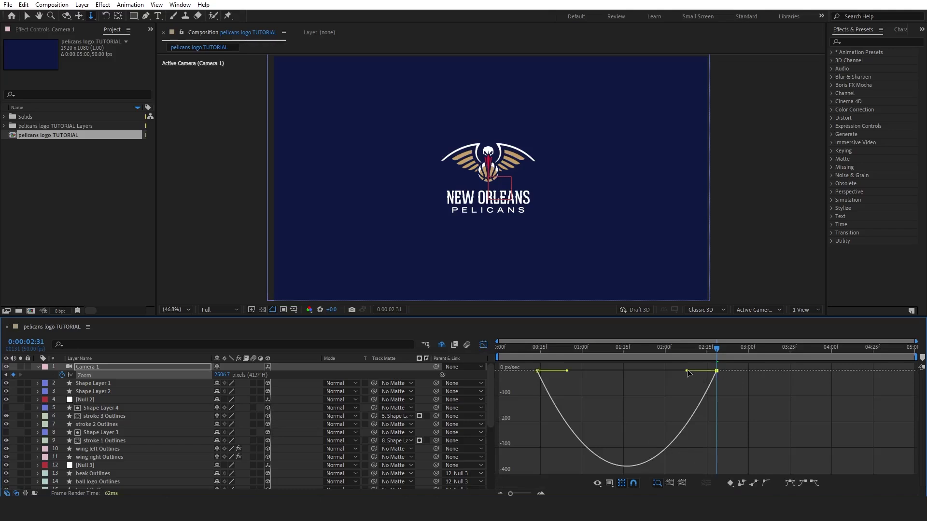